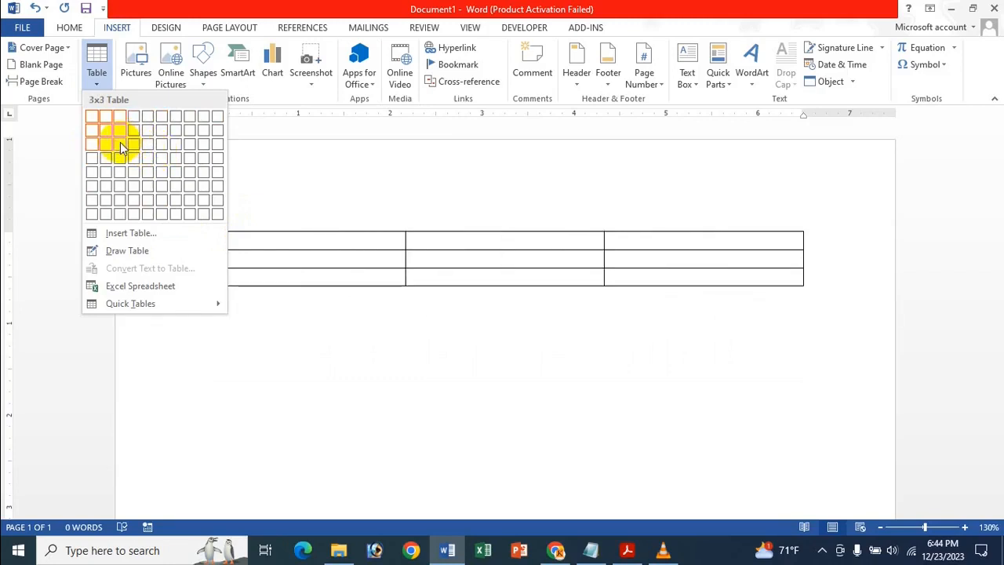
Step: Insert a table with three columns and three rows at the start of the page
{"action": "left_click", "coordinate": [120, 142]}
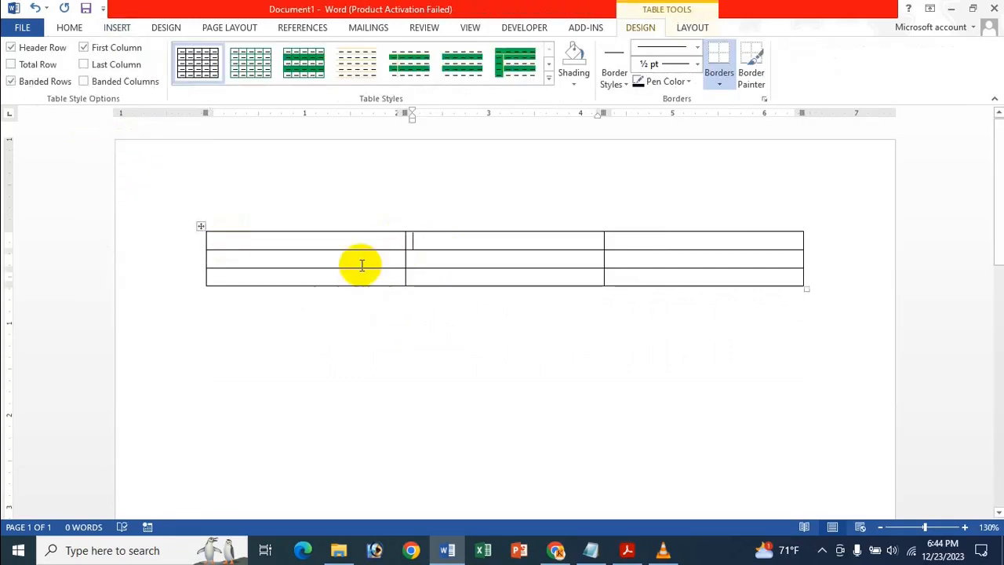
{"action": "left_click", "coordinate": [438, 262]}
{"action": "left_click", "coordinate": [457, 241]}
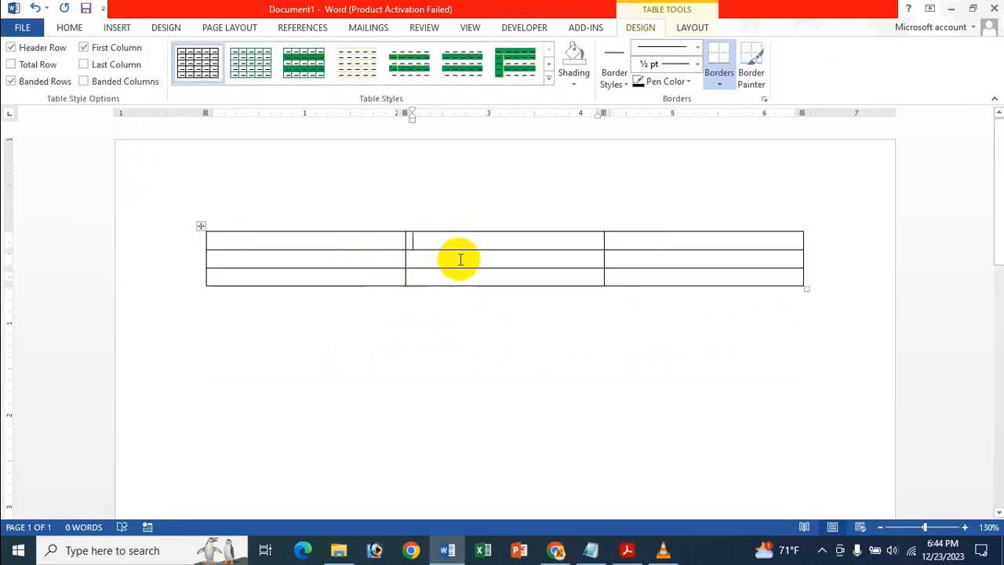
{"action": "left_click", "coordinate": [460, 261]}
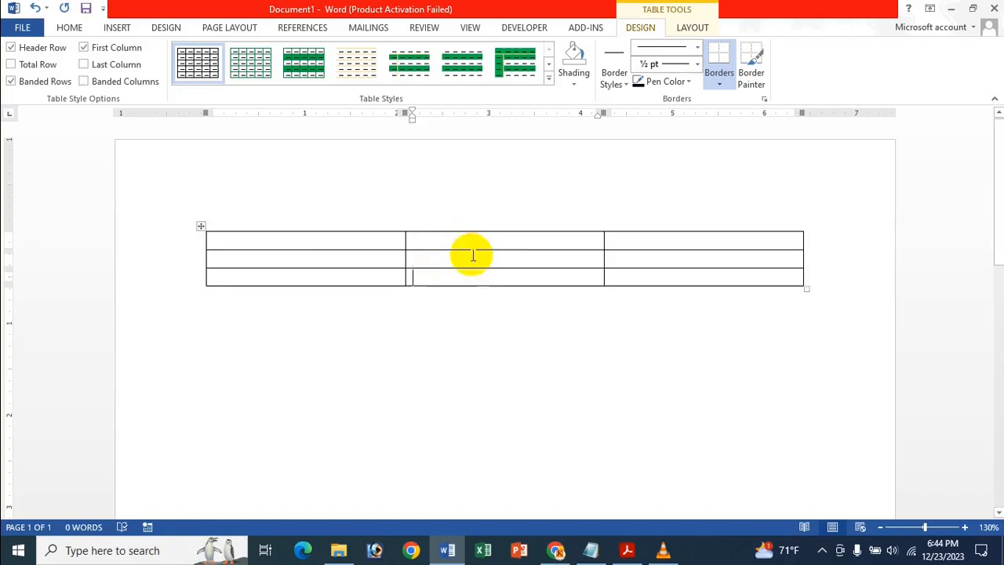
{"action": "left_click", "coordinate": [470, 258]}
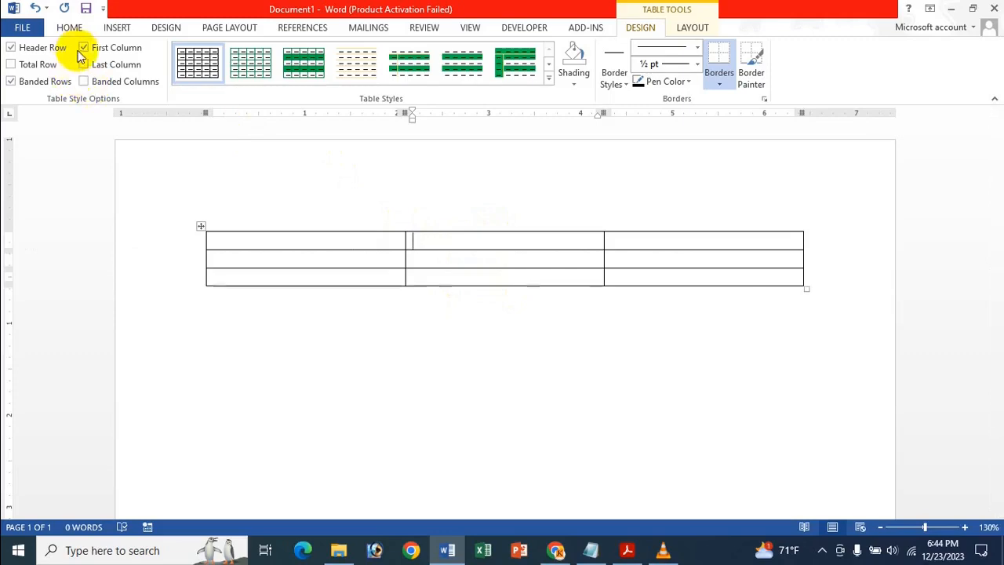
{"action": "left_click", "coordinate": [19, 27]}
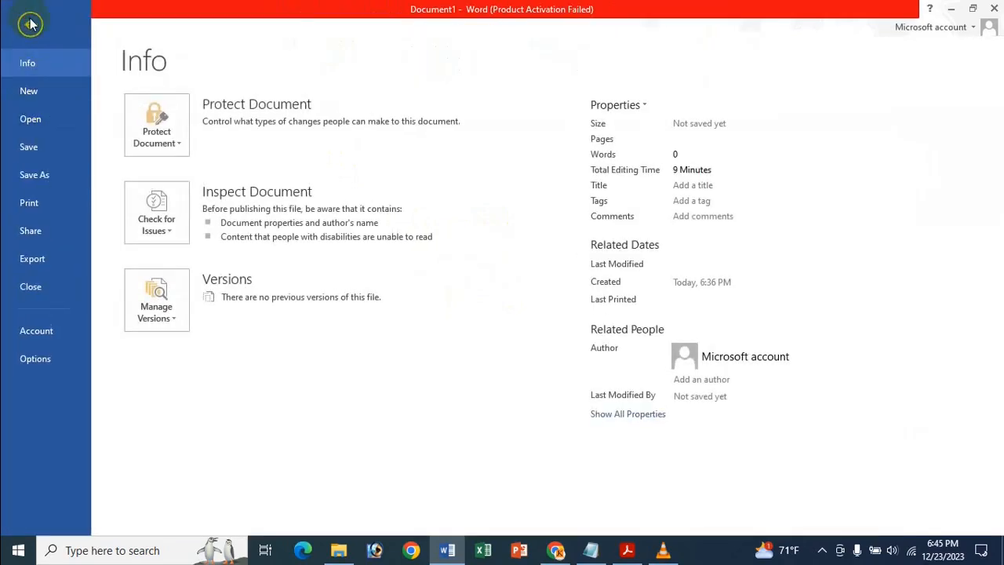
{"action": "left_click", "coordinate": [29, 25]}
{"action": "left_click", "coordinate": [112, 29]}
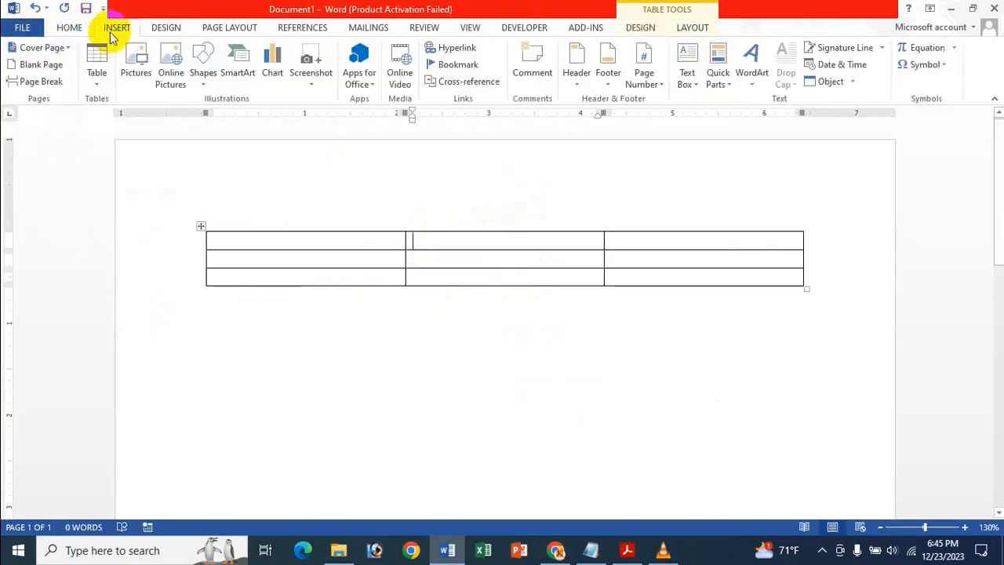
{"action": "left_click", "coordinate": [102, 66]}
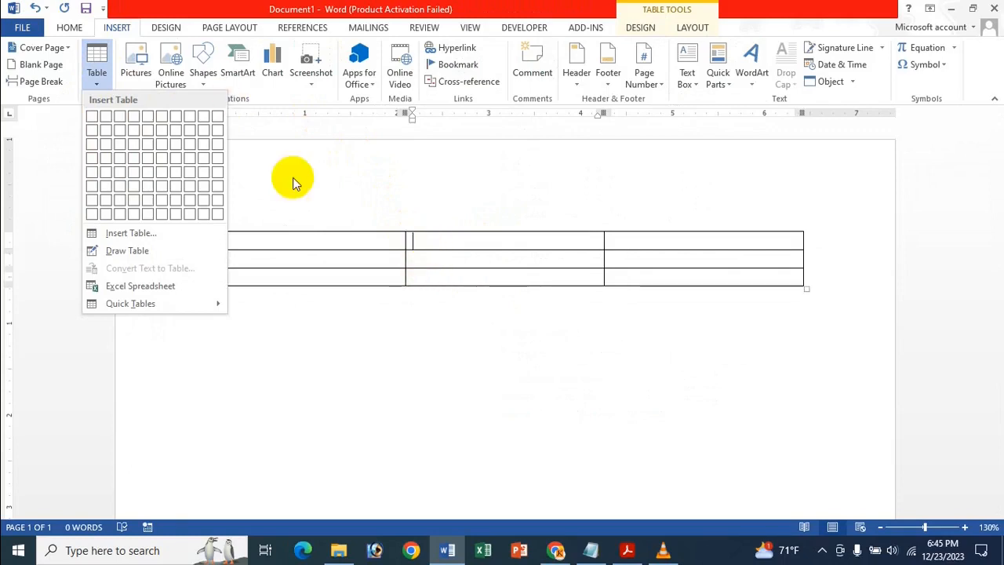
{"action": "left_click", "coordinate": [392, 272]}
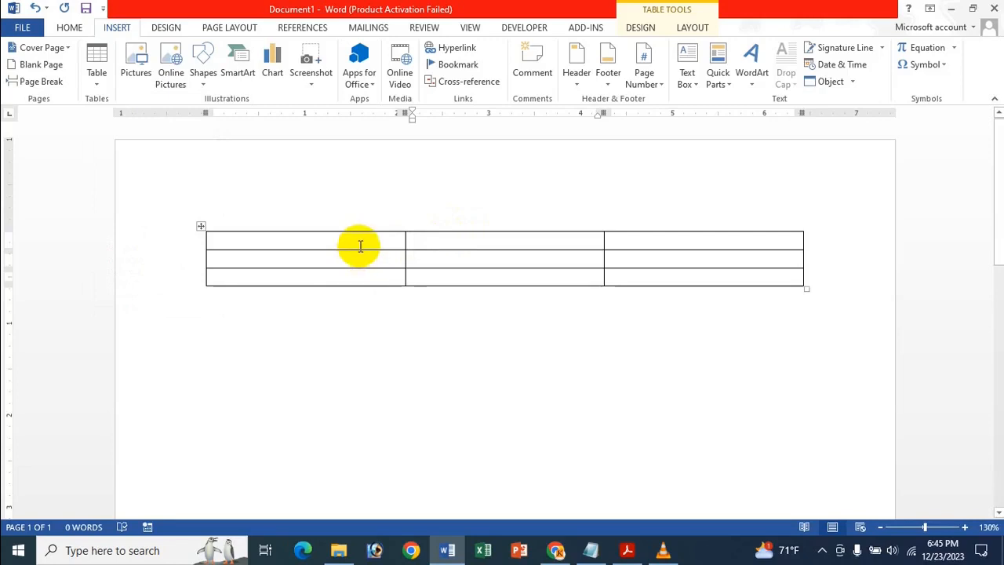
Step: Highlight the columns and rows of the three-by-three table in turn to examine its structure
{"action": "left_click", "coordinate": [426, 235]}
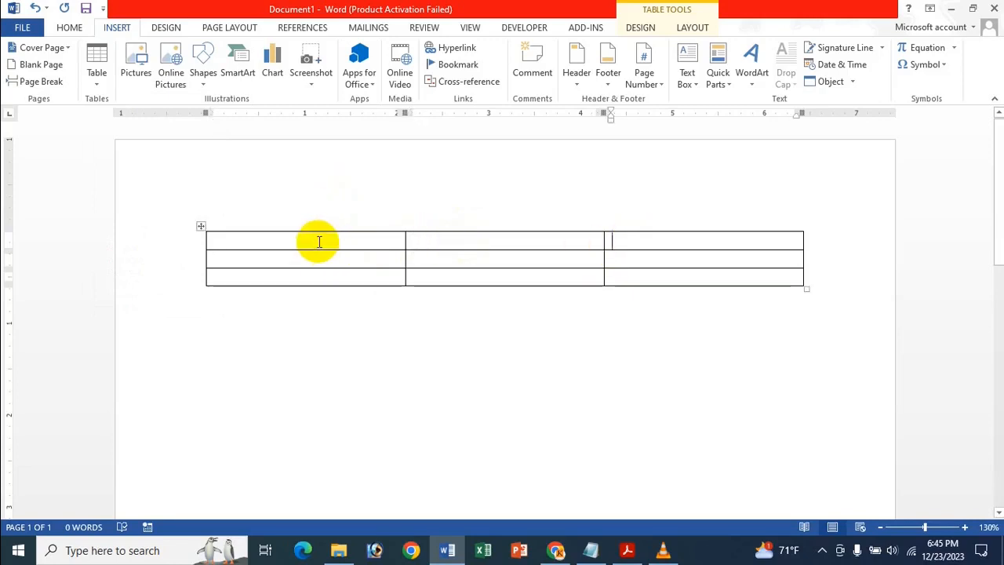
{"action": "left_click_drag", "start_coordinate": [319, 241], "coordinate": [381, 259]}
{"action": "left_click_drag", "start_coordinate": [459, 240], "coordinate": [462, 282]}
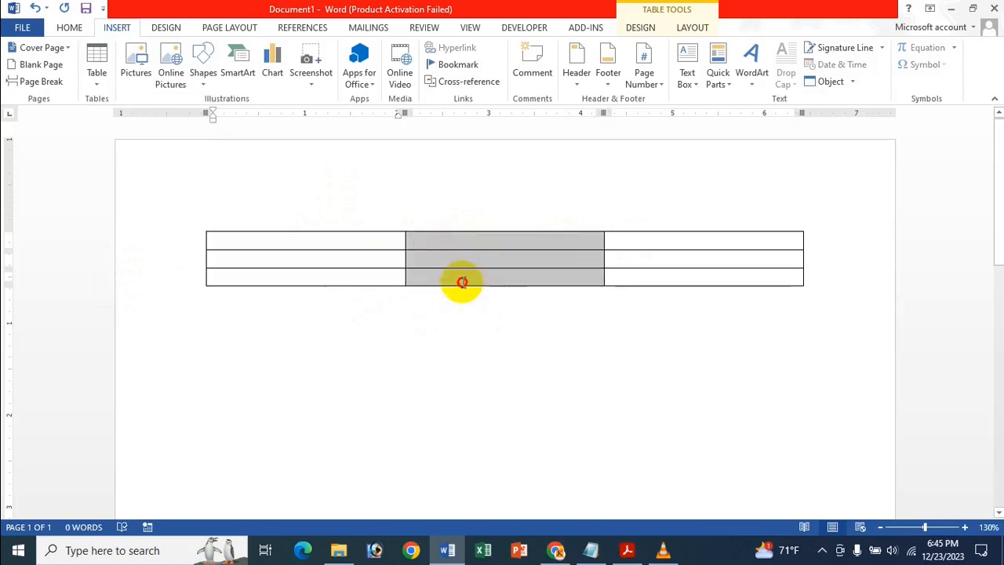
{"action": "left_click_drag", "start_coordinate": [616, 265], "coordinate": [627, 240]}
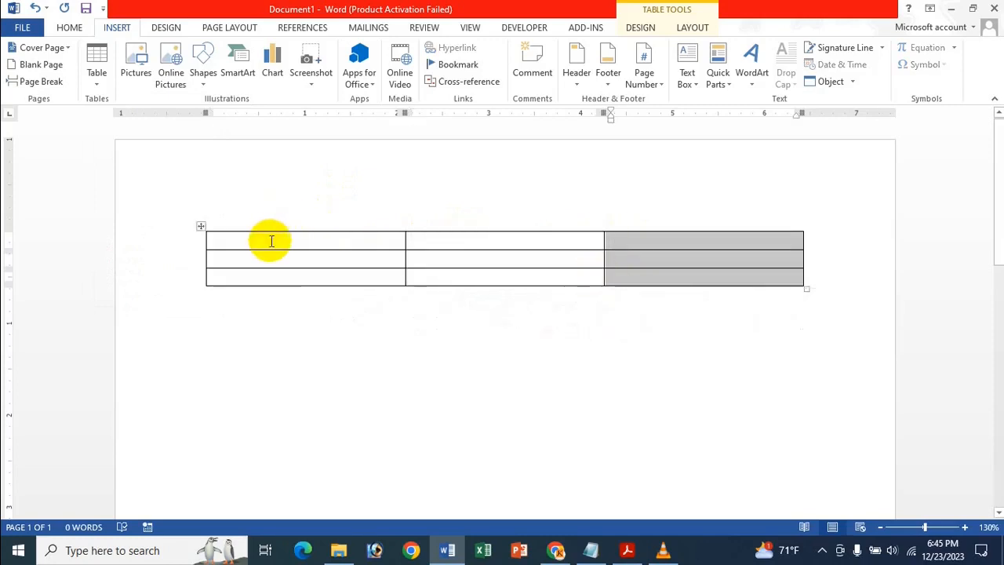
{"action": "mouse_move", "coordinate": [271, 241]}
{"action": "left_mouse_down"}
{"action": "mouse_move", "coordinate": [522, 258]}
{"action": "mouse_move", "coordinate": [682, 253]}
{"action": "mouse_move", "coordinate": [709, 233]}
{"action": "left_mouse_up"}
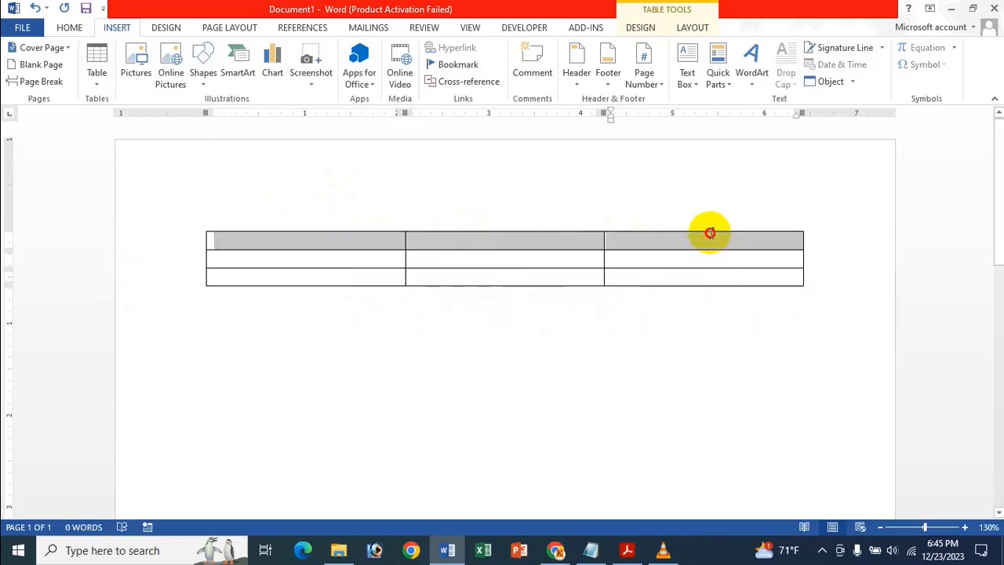
{"action": "mouse_move", "coordinate": [294, 261]}
{"action": "left_mouse_down"}
{"action": "mouse_move", "coordinate": [522, 253]}
{"action": "mouse_move", "coordinate": [699, 268]}
{"action": "left_mouse_up"}
{"action": "left_click_drag", "start_coordinate": [347, 280], "coordinate": [709, 291]}
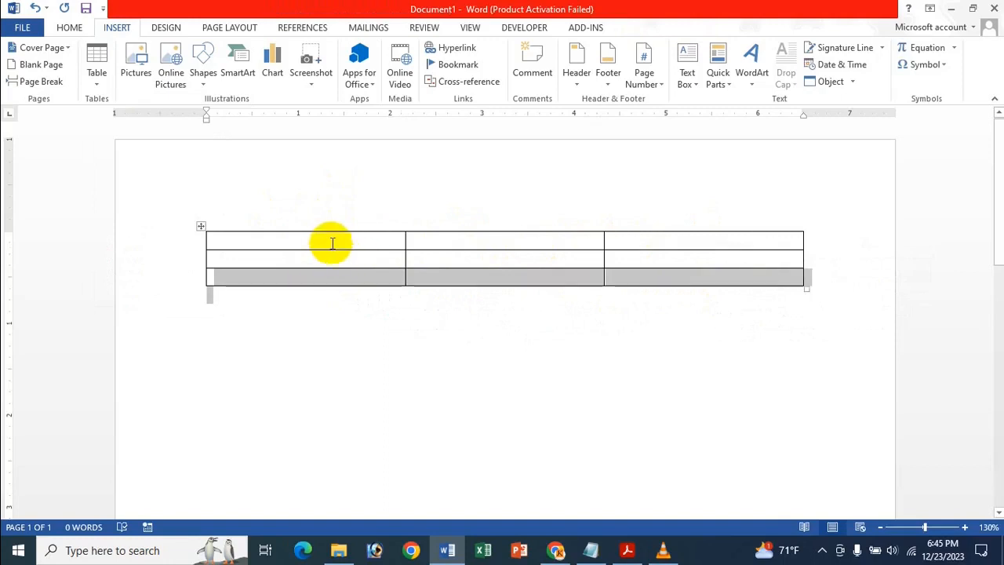
{"action": "left_click_drag", "start_coordinate": [332, 242], "coordinate": [329, 276]}
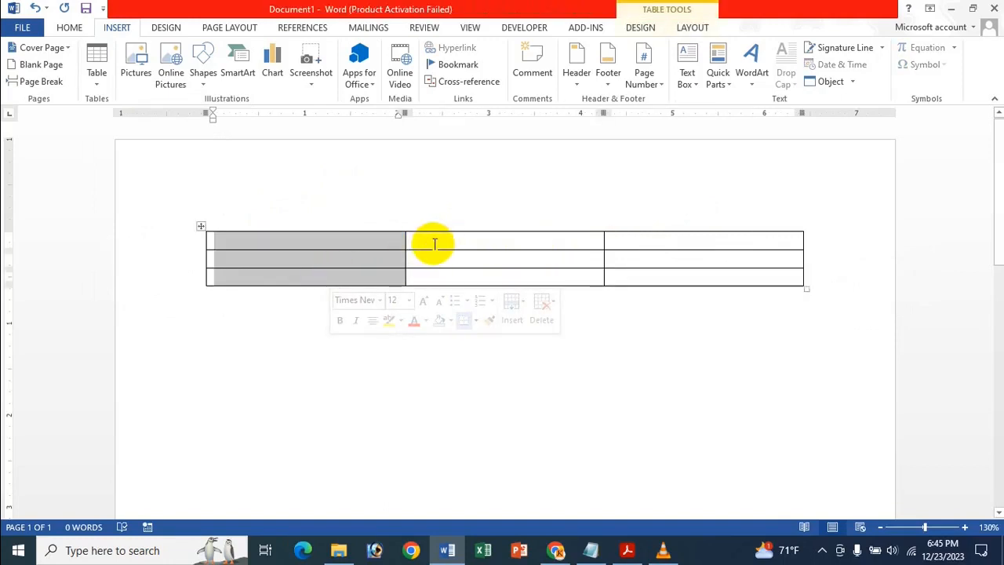
{"action": "left_click_drag", "start_coordinate": [433, 244], "coordinate": [436, 272]}
{"action": "left_click_drag", "start_coordinate": [653, 240], "coordinate": [661, 278]}
{"action": "left_click", "coordinate": [565, 259]}
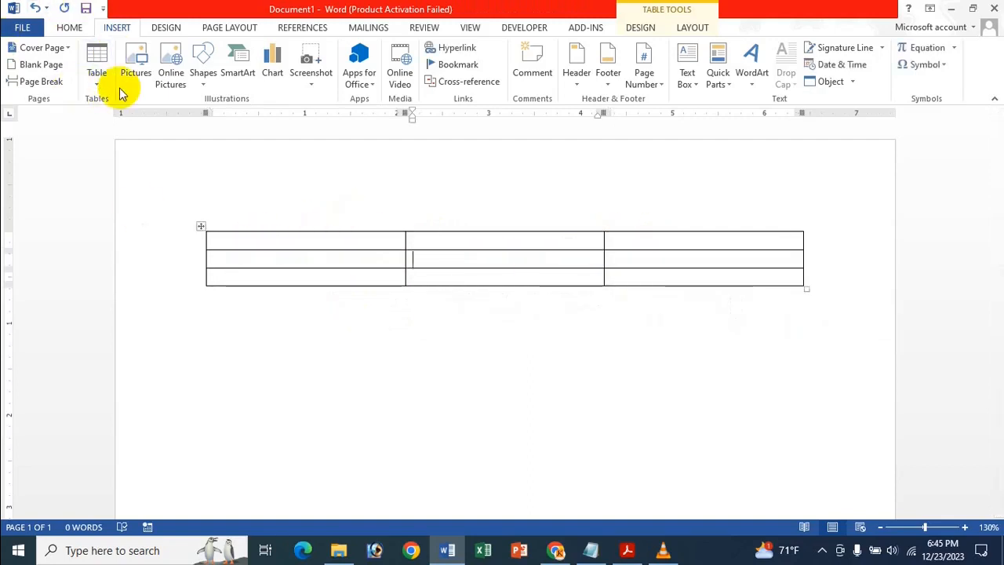
{"action": "left_click", "coordinate": [97, 80]}
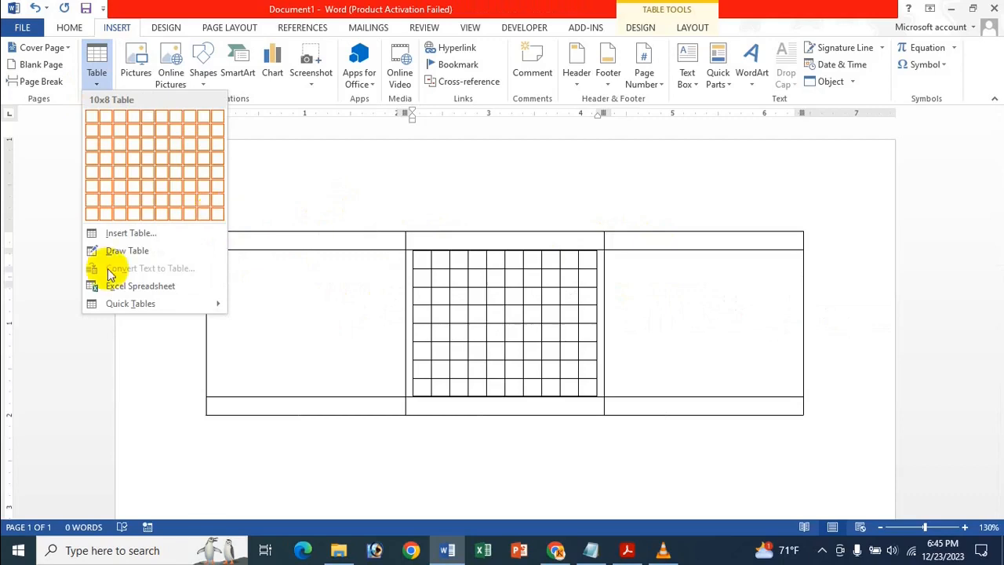
{"action": "left_click", "coordinate": [510, 307]}
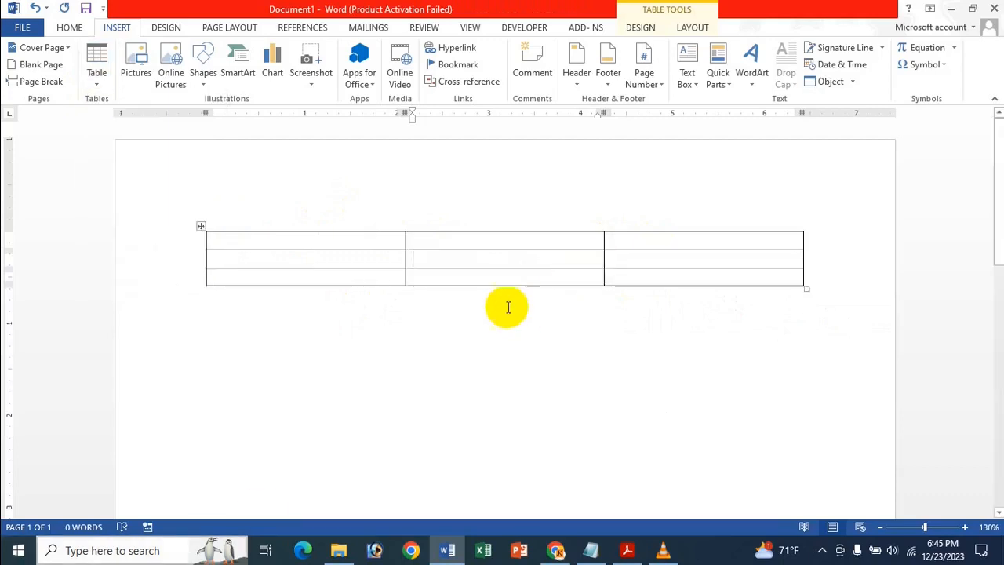
Step: Insert a table with 15 columns, 20 rows and a fixed column width of Auto below the three-by-three table
{"action": "left_click", "coordinate": [417, 307]}
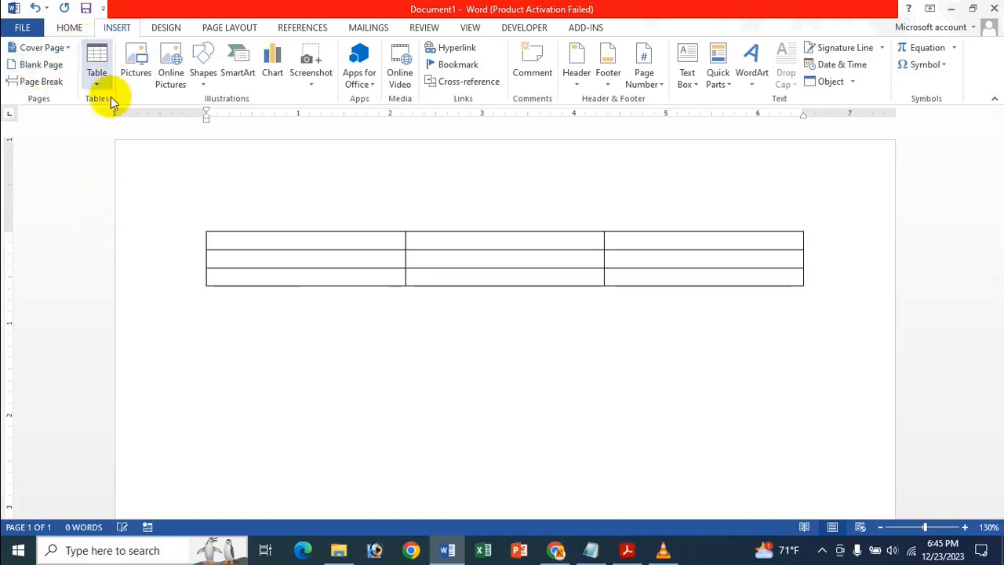
{"action": "left_click", "coordinate": [96, 77]}
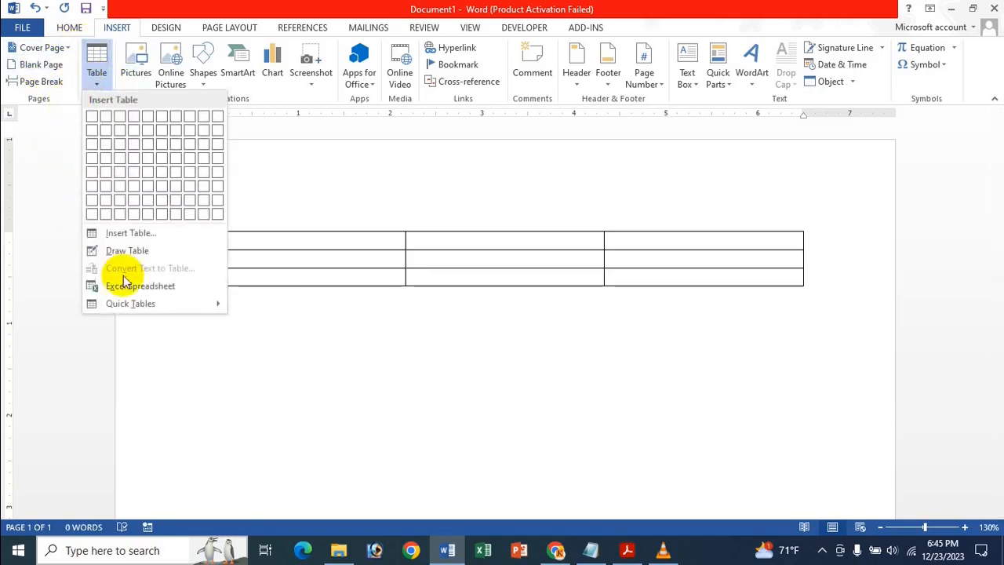
{"action": "left_click", "coordinate": [135, 232]}
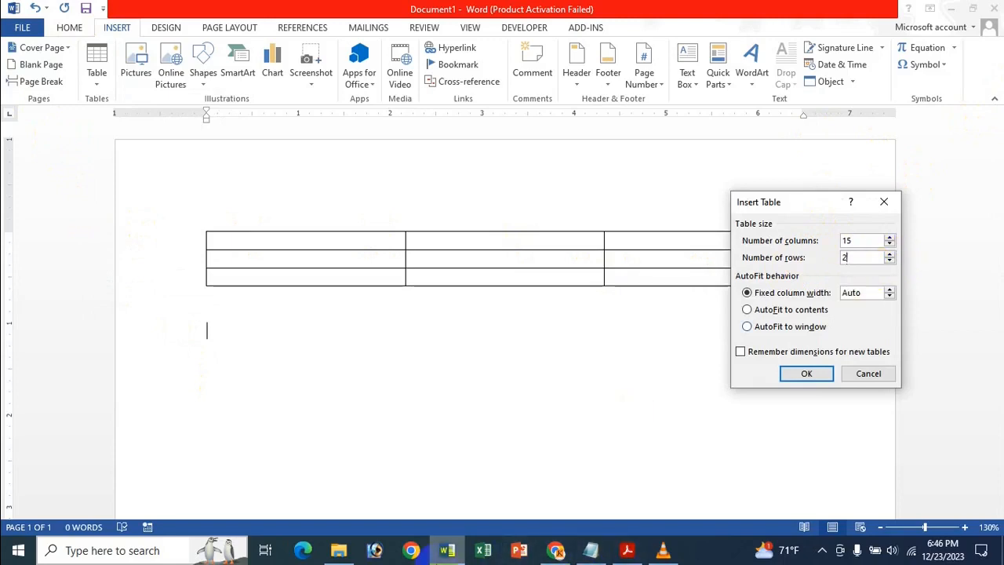
{"action": "mouse_move", "coordinate": [445, 551]}
{"action": "key", "text": "BackSpace"}
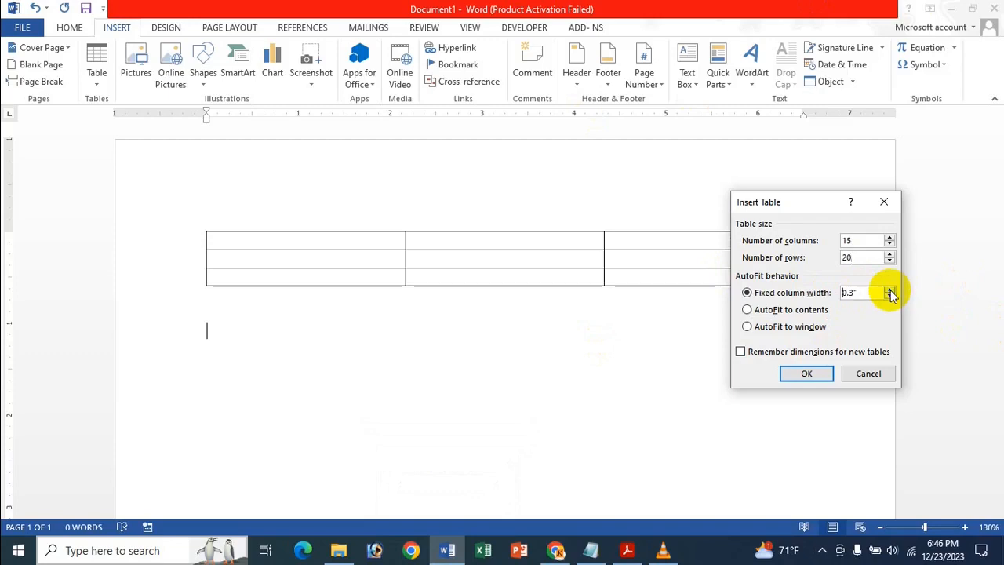
{"action": "left_click", "coordinate": [892, 296]}
{"action": "left_click", "coordinate": [891, 296]}
{"action": "left_click", "coordinate": [892, 297]}
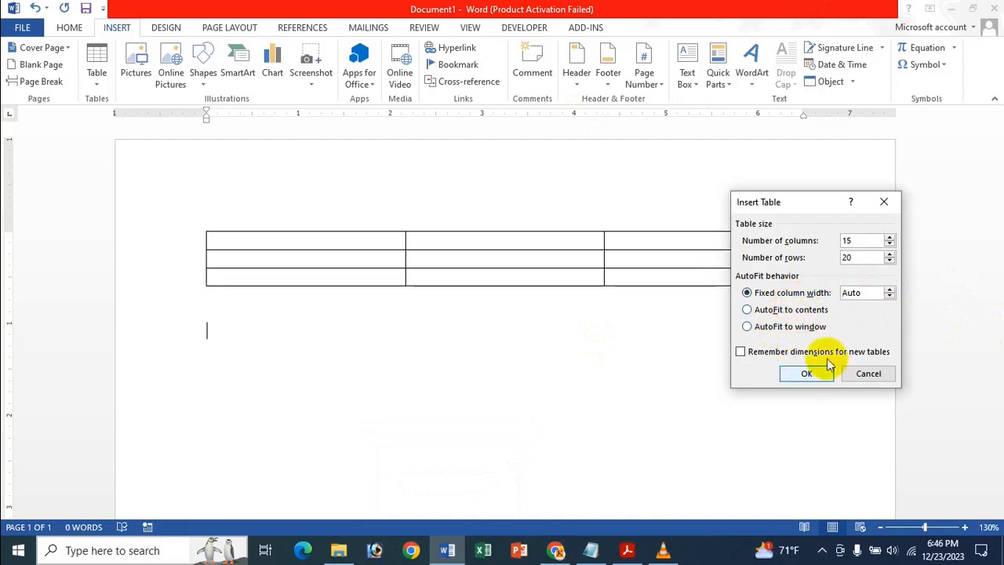
{"action": "left_click", "coordinate": [806, 373]}
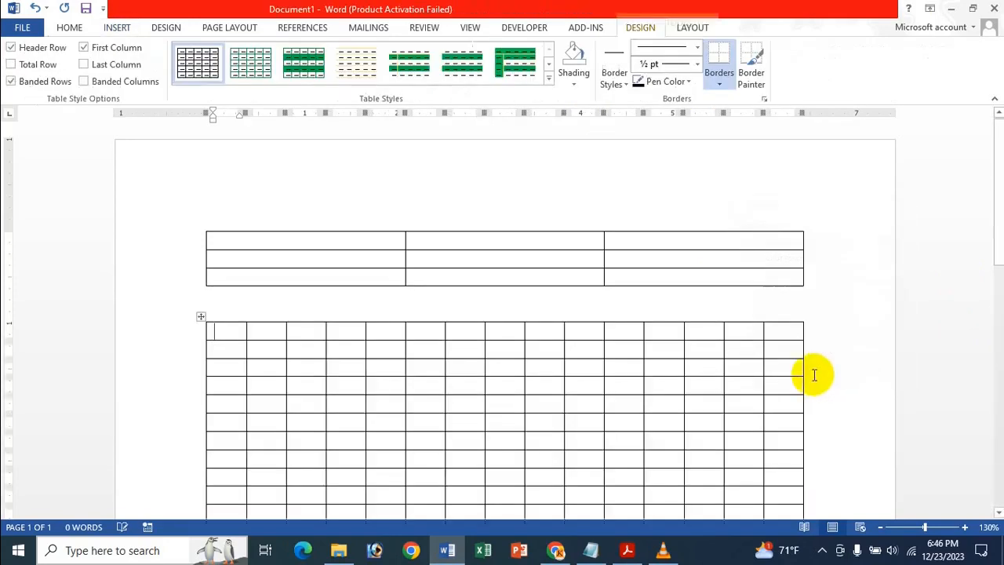
{"action": "scroll", "coordinate": [538, 329], "scroll_direction": "down", "scroll_amount": 3}
{"action": "scroll", "coordinate": [538, 319], "scroll_direction": "up", "scroll_amount": 3}
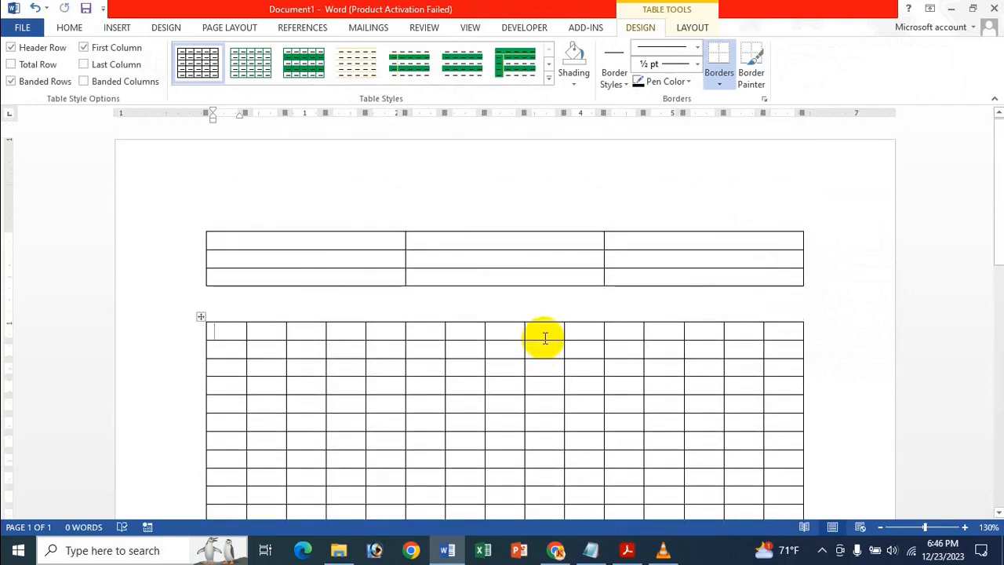
Step: Draw a table outline about 6.63" wide and 2.88" high in the empty area below the 15-column table
{"action": "scroll", "coordinate": [553, 393], "scroll_direction": "down", "scroll_amount": 8}
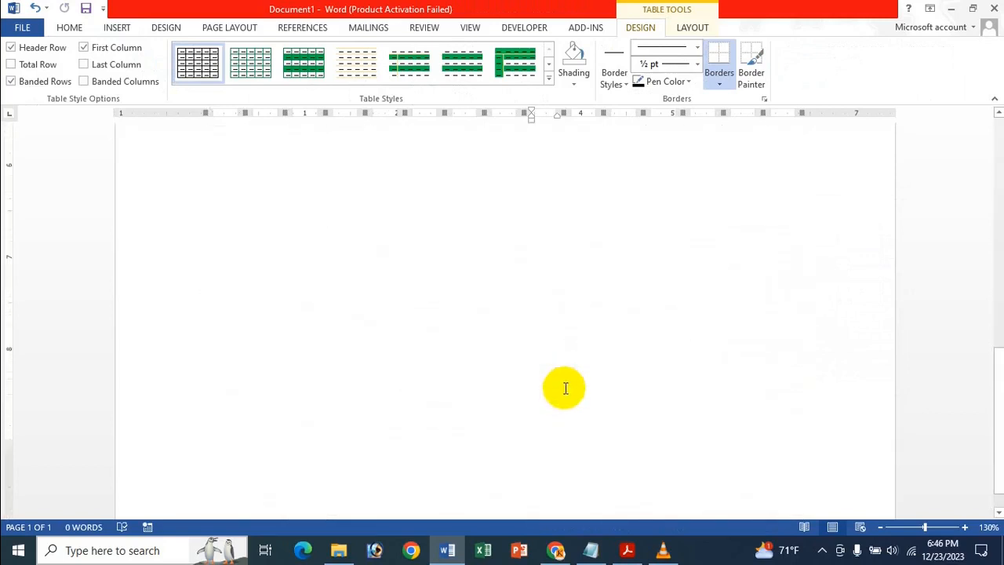
{"action": "scroll", "coordinate": [565, 388], "scroll_direction": "up", "scroll_amount": 1}
{"action": "left_click", "coordinate": [549, 302]}
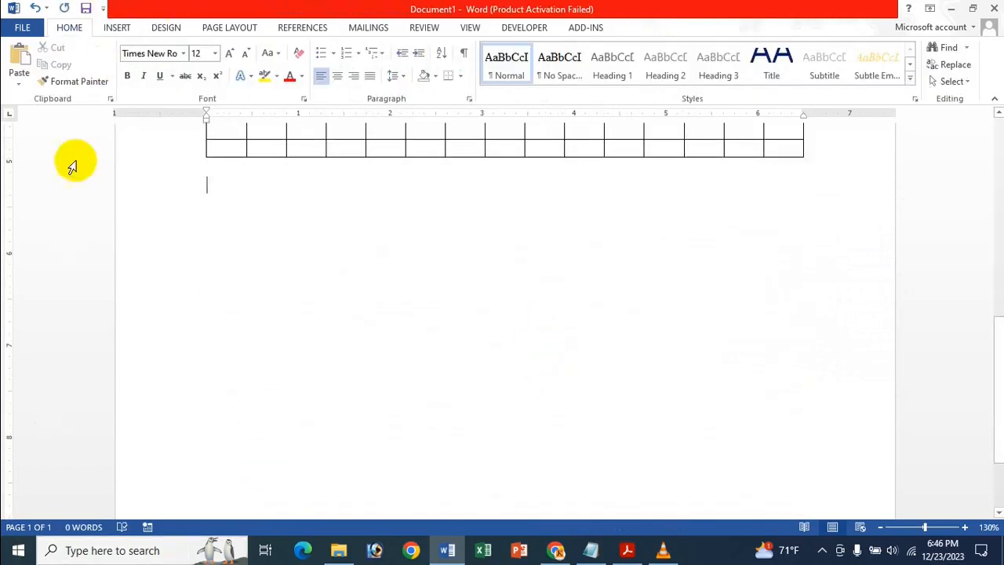
{"action": "left_click", "coordinate": [116, 27]}
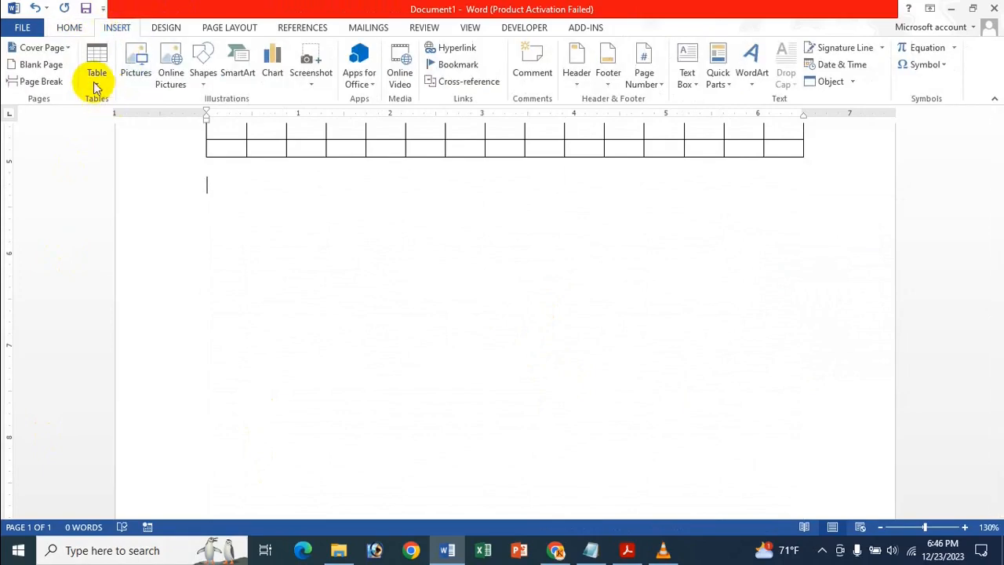
{"action": "left_click", "coordinate": [95, 86]}
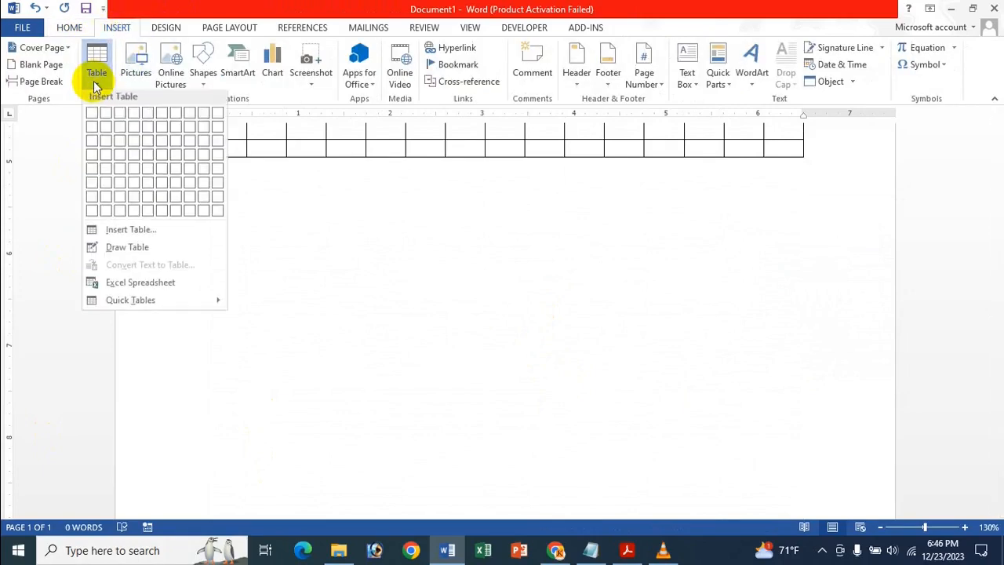
{"action": "left_click", "coordinate": [128, 251]}
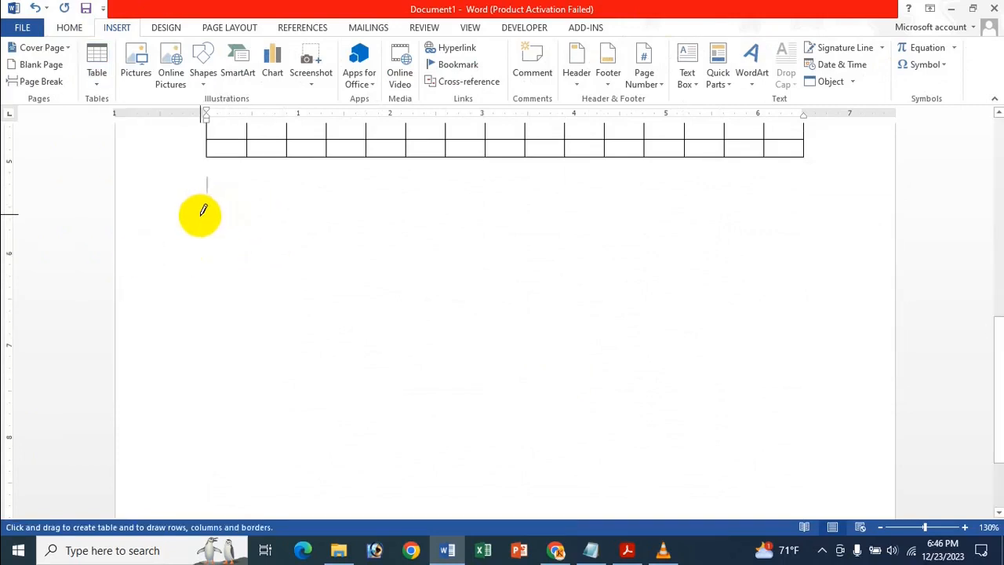
{"action": "mouse_move", "coordinate": [225, 217]}
{"action": "left_mouse_down"}
{"action": "mouse_move", "coordinate": [733, 282]}
{"action": "mouse_move", "coordinate": [863, 389]}
{"action": "mouse_move", "coordinate": [824, 484]}
{"action": "mouse_move", "coordinate": [834, 483]}
{"action": "left_mouse_up"}
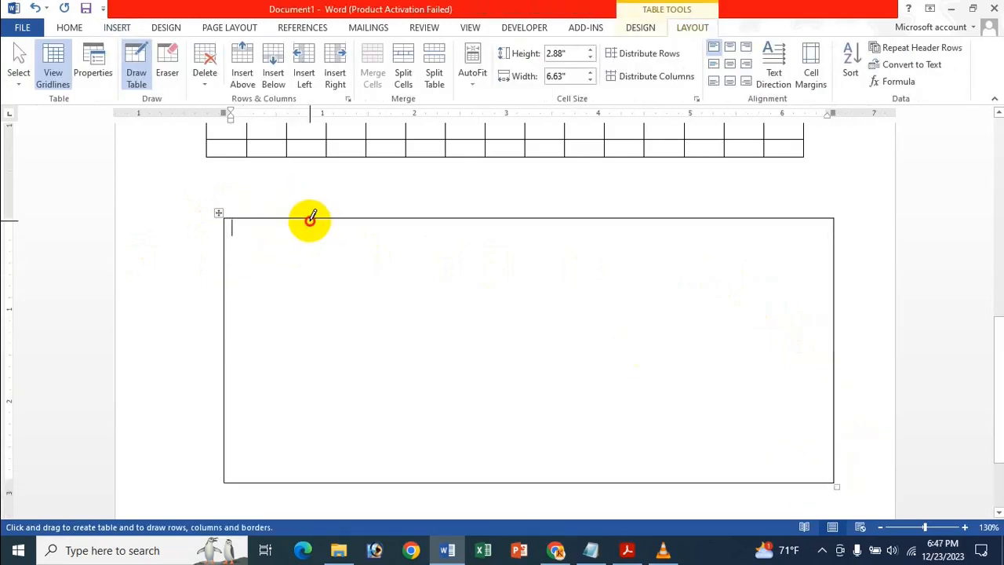
Step: Draw nine vertical lines across the hand-drawn table outline to divide it into ten columns
{"action": "mouse_move", "coordinate": [309, 221]}
{"action": "left_mouse_down"}
{"action": "mouse_move", "coordinate": [325, 309]}
{"action": "mouse_move", "coordinate": [323, 401]}
{"action": "left_mouse_up"}
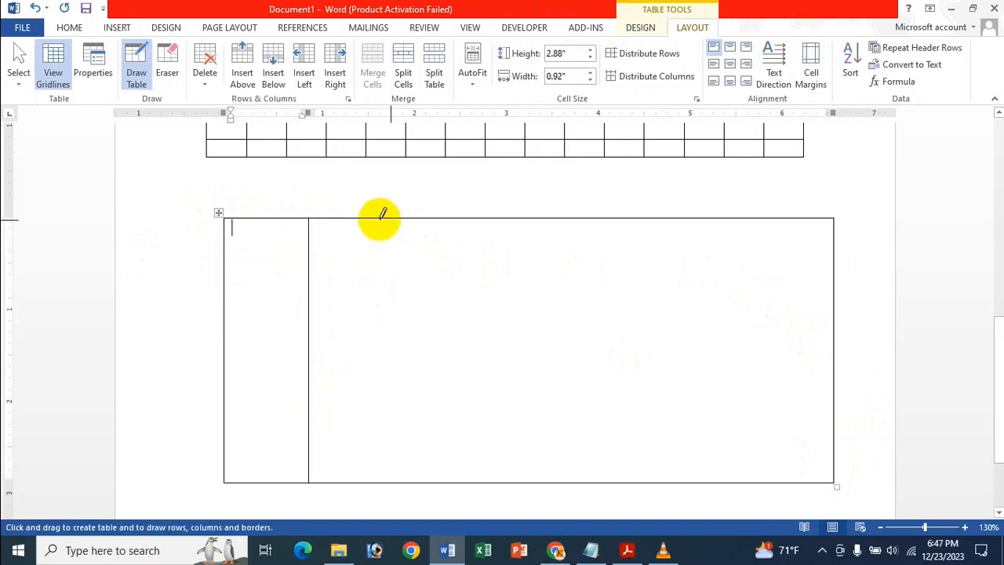
{"action": "left_click_drag", "start_coordinate": [378, 219], "coordinate": [380, 409]}
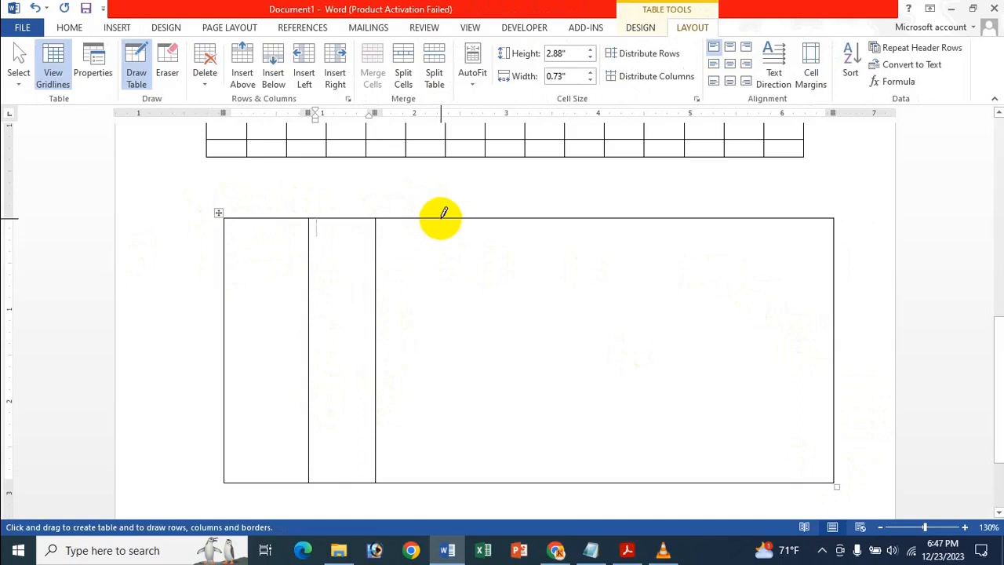
{"action": "left_click_drag", "start_coordinate": [442, 218], "coordinate": [440, 427]}
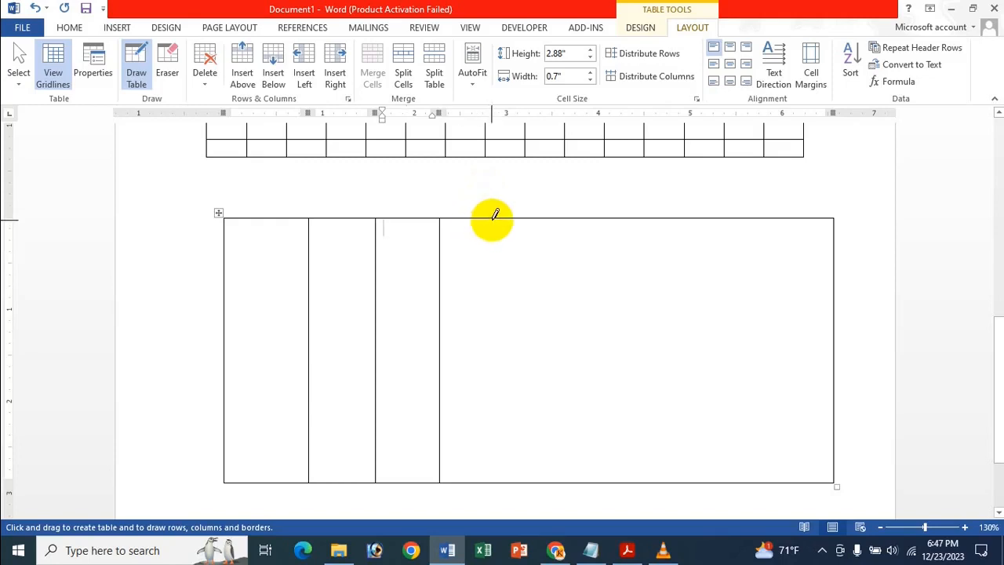
{"action": "left_click_drag", "start_coordinate": [495, 215], "coordinate": [499, 398]}
{"action": "mouse_move", "coordinate": [508, 395]}
{"action": "left_mouse_down"}
{"action": "mouse_move", "coordinate": [544, 230]}
{"action": "mouse_move", "coordinate": [545, 463]}
{"action": "left_mouse_up"}
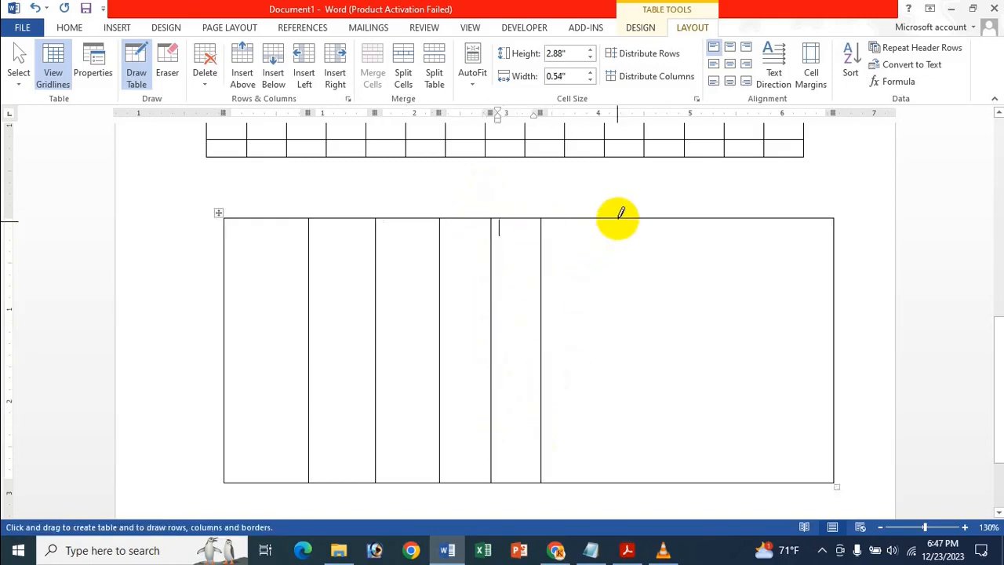
{"action": "mouse_move", "coordinate": [596, 218]}
{"action": "left_mouse_down"}
{"action": "mouse_move", "coordinate": [620, 347]}
{"action": "mouse_move", "coordinate": [611, 470]}
{"action": "left_mouse_up"}
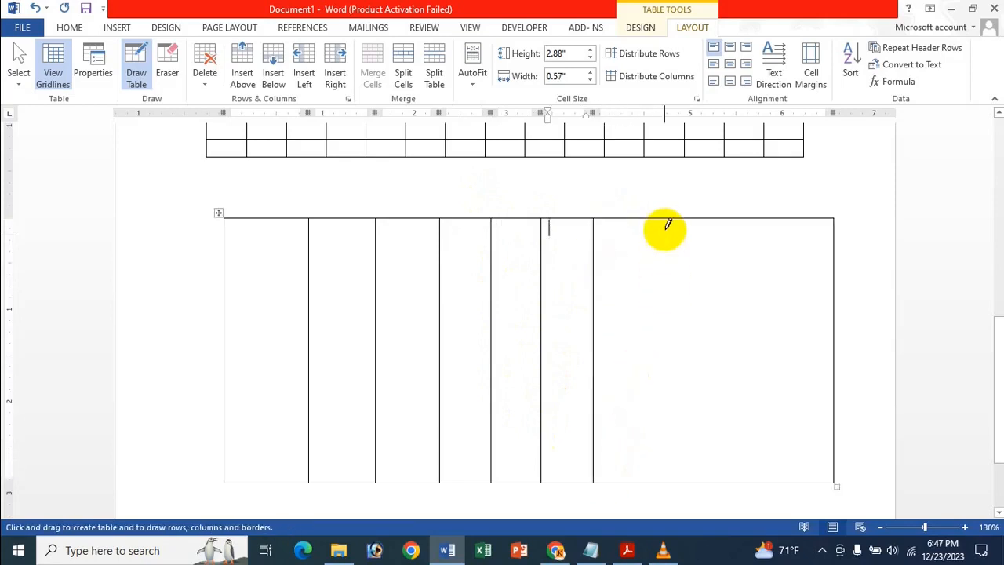
{"action": "left_click_drag", "start_coordinate": [666, 218], "coordinate": [670, 462]}
{"action": "left_click_drag", "start_coordinate": [733, 219], "coordinate": [737, 447]}
{"action": "mouse_move", "coordinate": [781, 219]}
{"action": "left_mouse_down"}
{"action": "mouse_move", "coordinate": [773, 337]}
{"action": "mouse_move", "coordinate": [787, 419]}
{"action": "left_mouse_up"}
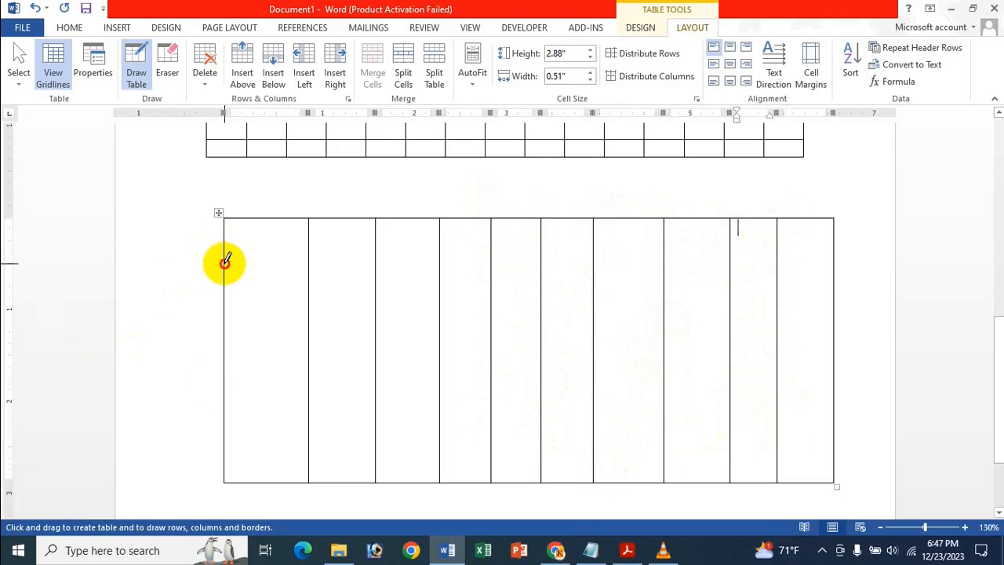
Step: Draw four horizontal lines across the ten-column table to divide it into five rows
{"action": "mouse_move", "coordinate": [225, 261]}
{"action": "left_mouse_down"}
{"action": "mouse_move", "coordinate": [679, 240]}
{"action": "mouse_move", "coordinate": [811, 260]}
{"action": "left_mouse_up"}
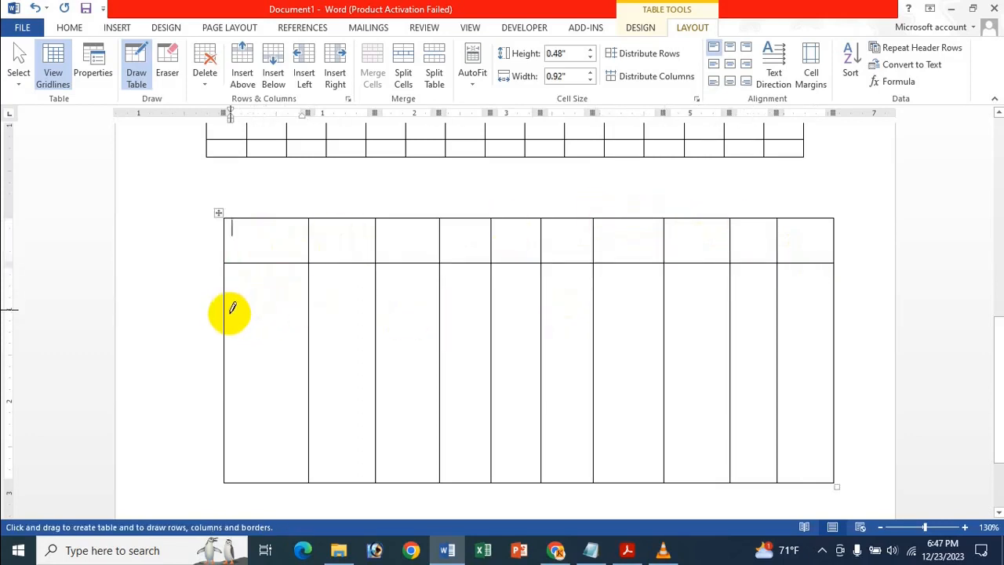
{"action": "mouse_move", "coordinate": [226, 312]}
{"action": "left_mouse_down"}
{"action": "mouse_move", "coordinate": [712, 291]}
{"action": "mouse_move", "coordinate": [839, 303]}
{"action": "mouse_move", "coordinate": [836, 325]}
{"action": "left_mouse_up"}
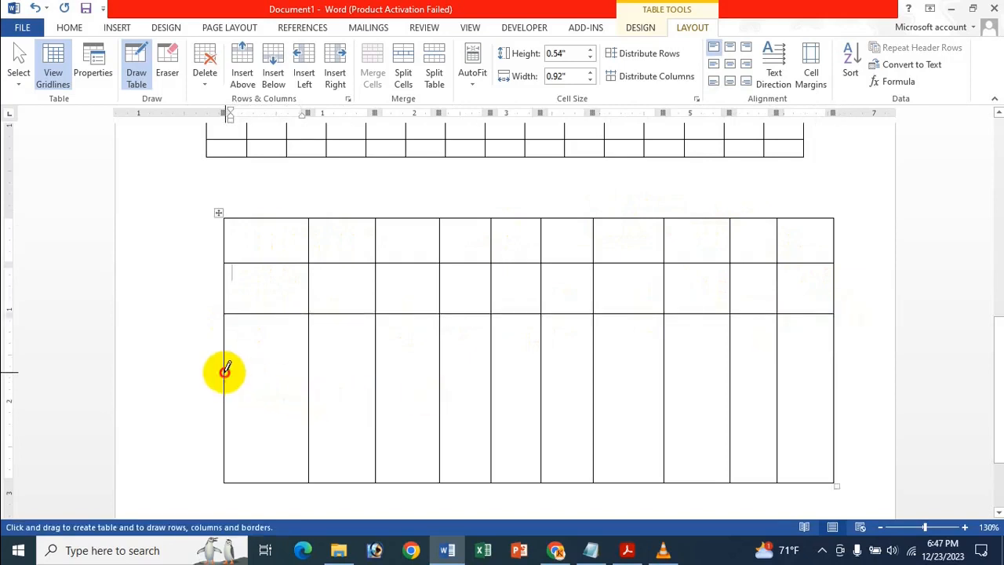
{"action": "mouse_move", "coordinate": [225, 369]}
{"action": "left_mouse_down"}
{"action": "mouse_move", "coordinate": [609, 389]}
{"action": "mouse_move", "coordinate": [833, 362]}
{"action": "left_mouse_up"}
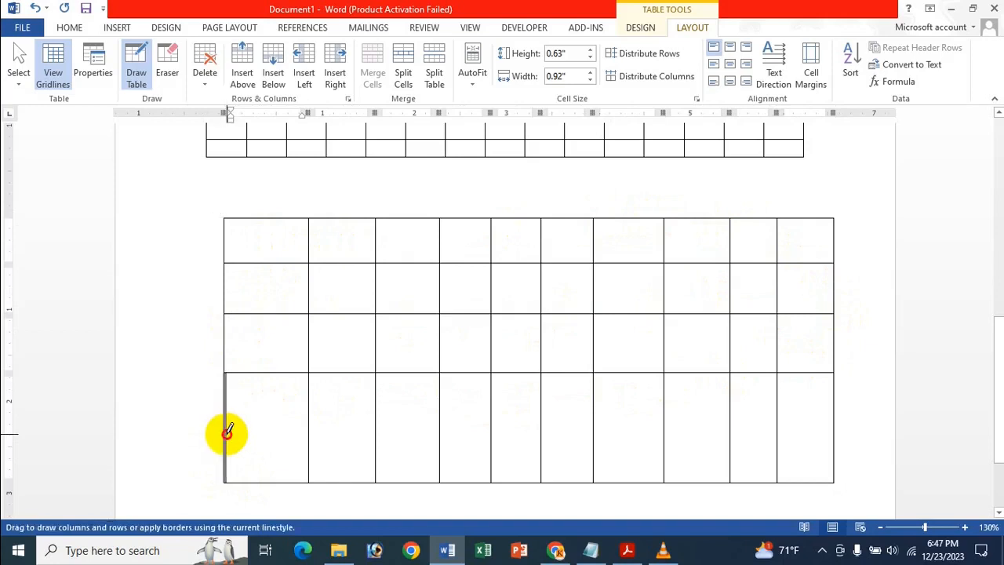
{"action": "left_click_drag", "start_coordinate": [227, 432], "coordinate": [821, 420]}
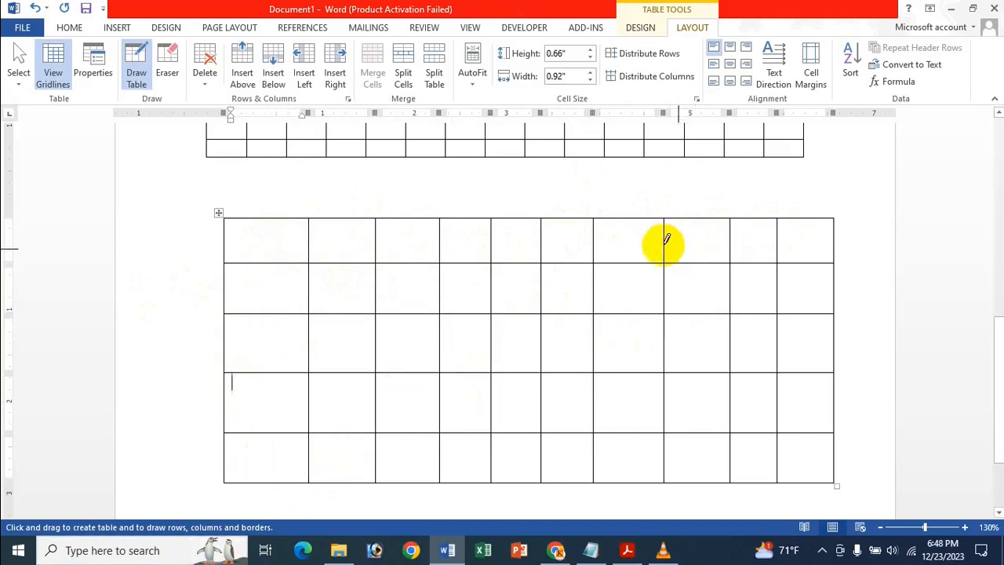
Step: Turn off the Draw Table mode
{"action": "left_click", "coordinate": [72, 32]}
{"action": "left_click", "coordinate": [116, 27]}
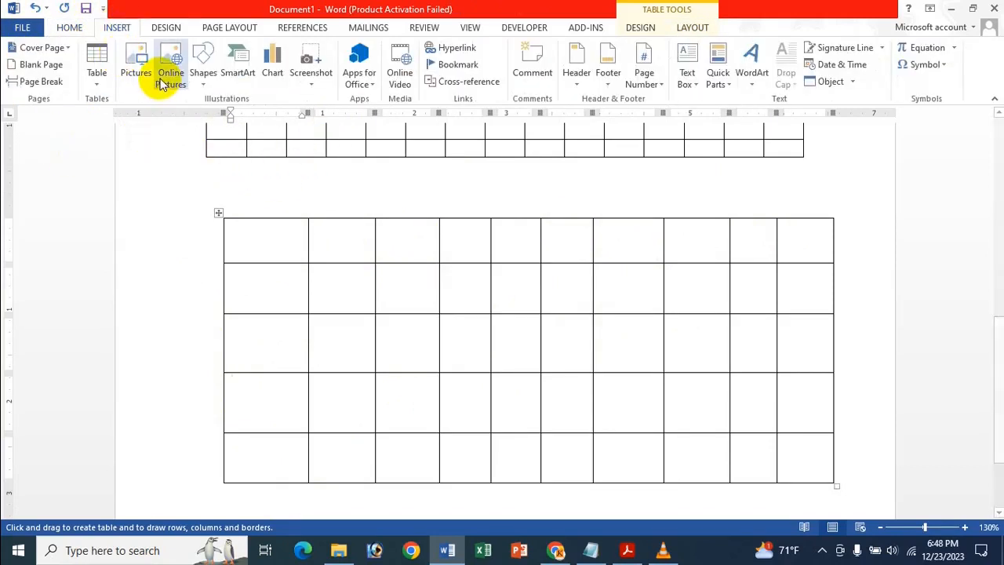
{"action": "left_click", "coordinate": [97, 74]}
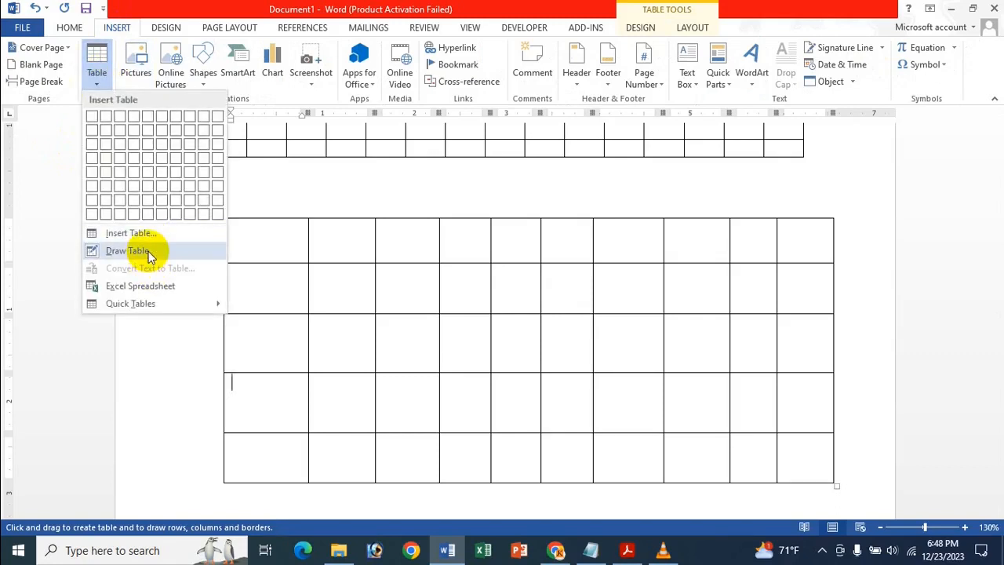
{"action": "left_click", "coordinate": [145, 255]}
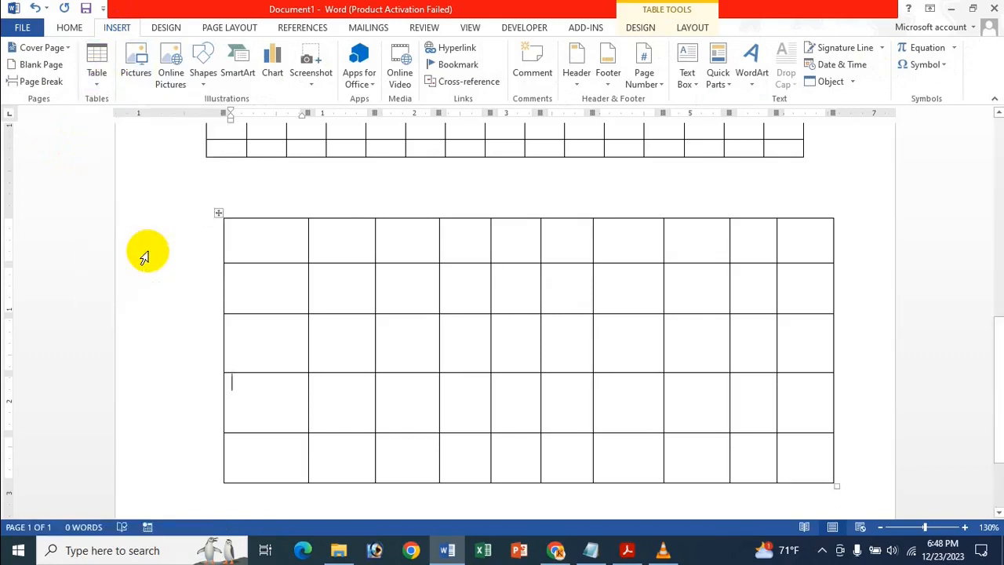
{"action": "left_click", "coordinate": [388, 240]}
{"action": "left_click", "coordinate": [522, 336]}
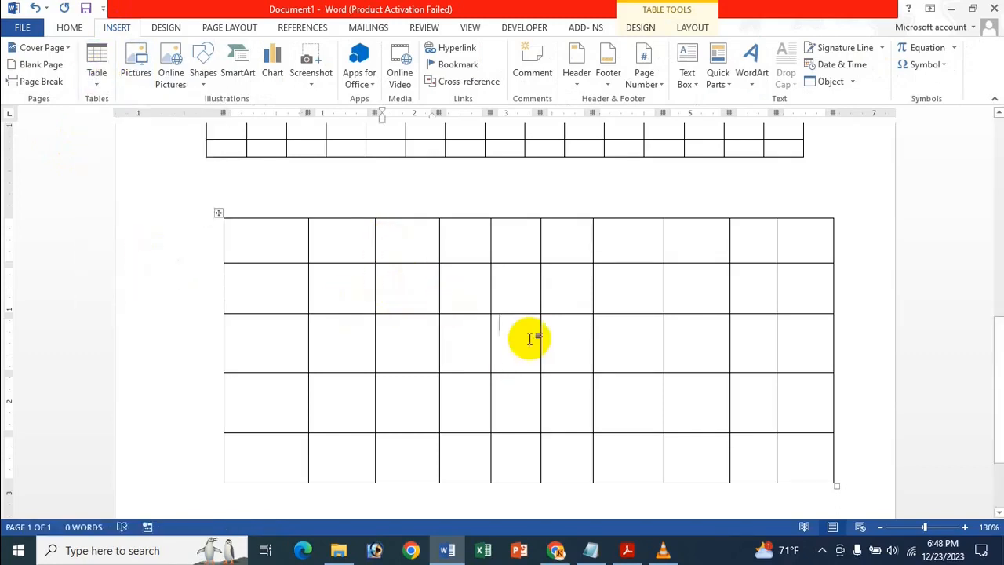
{"action": "left_click", "coordinate": [399, 310]}
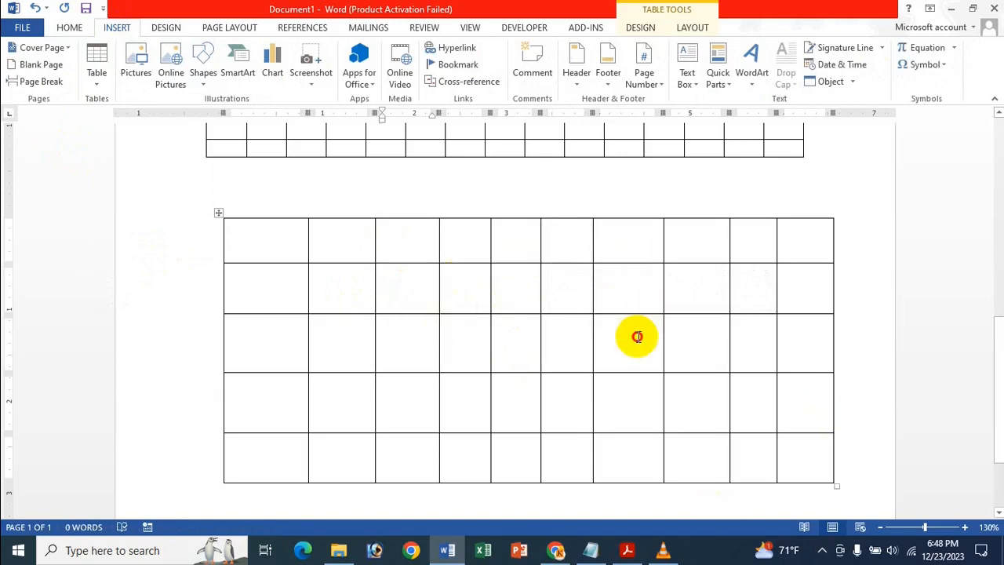
{"action": "left_click", "coordinate": [636, 334]}
{"action": "left_click", "coordinate": [636, 293]}
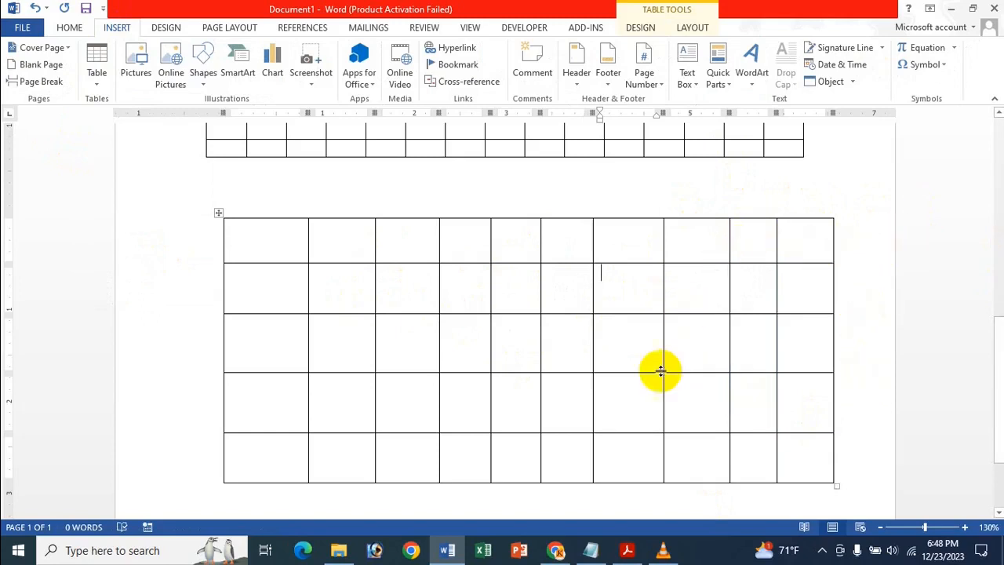
{"action": "left_click", "coordinate": [605, 359]}
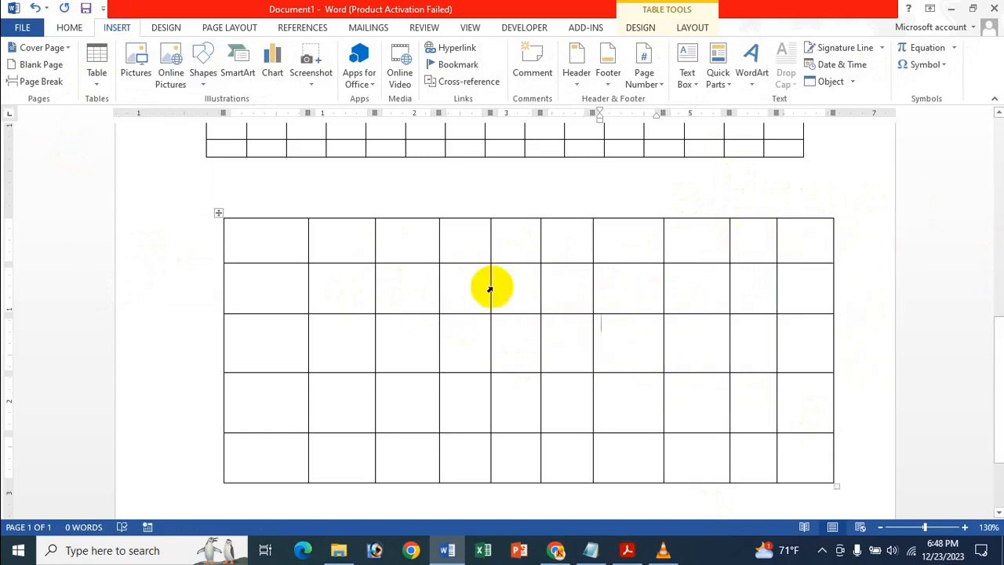
{"action": "left_click", "coordinate": [100, 80]}
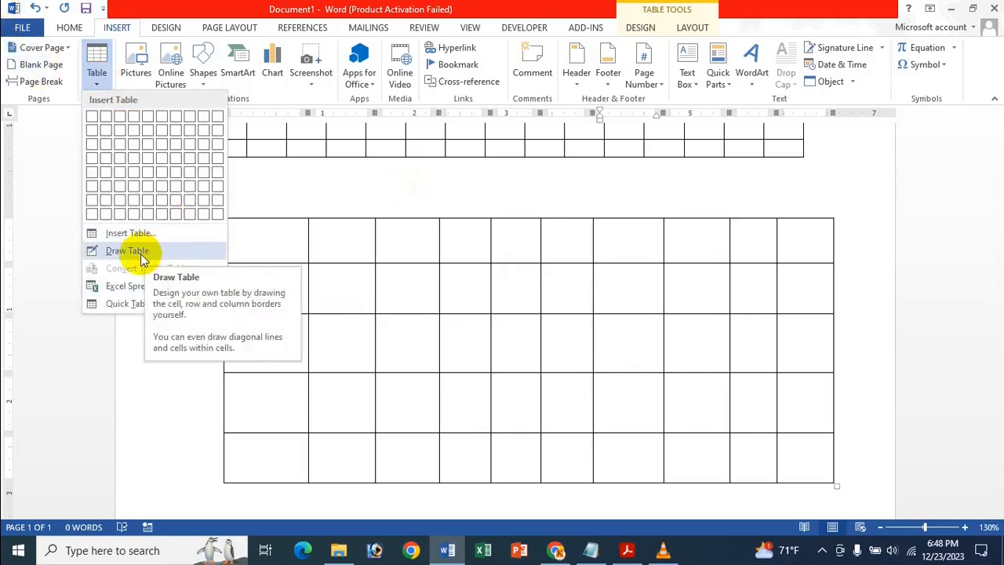
{"action": "left_click", "coordinate": [528, 386]}
{"action": "left_click", "coordinate": [541, 294]}
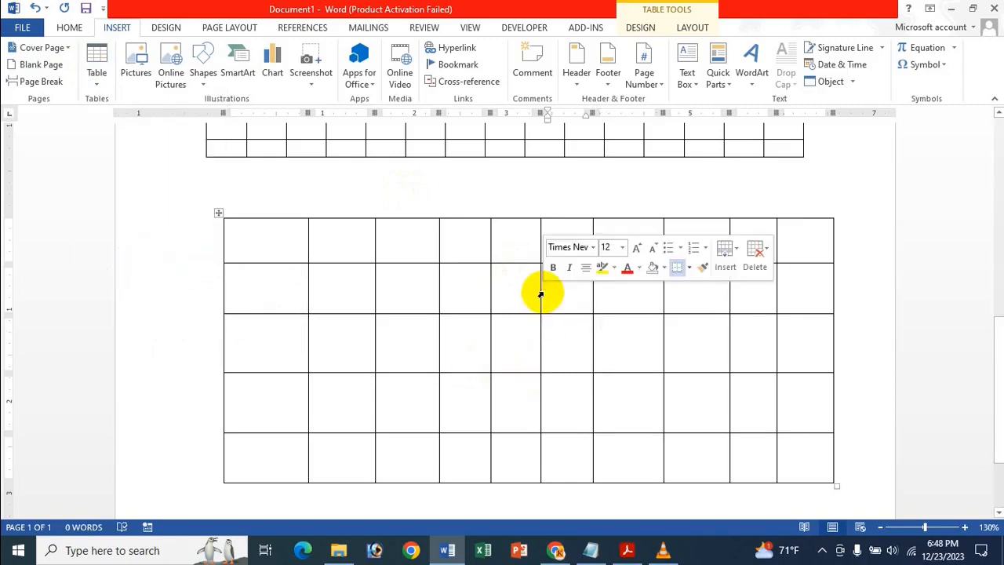
{"action": "left_click", "coordinate": [378, 292]}
{"action": "left_click", "coordinate": [407, 232]}
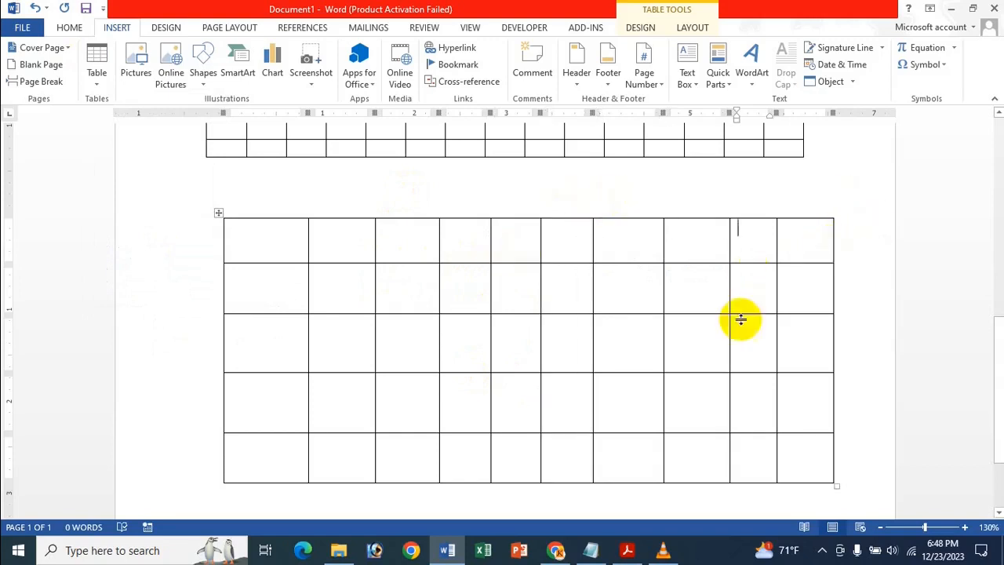
{"action": "left_click", "coordinate": [708, 338]}
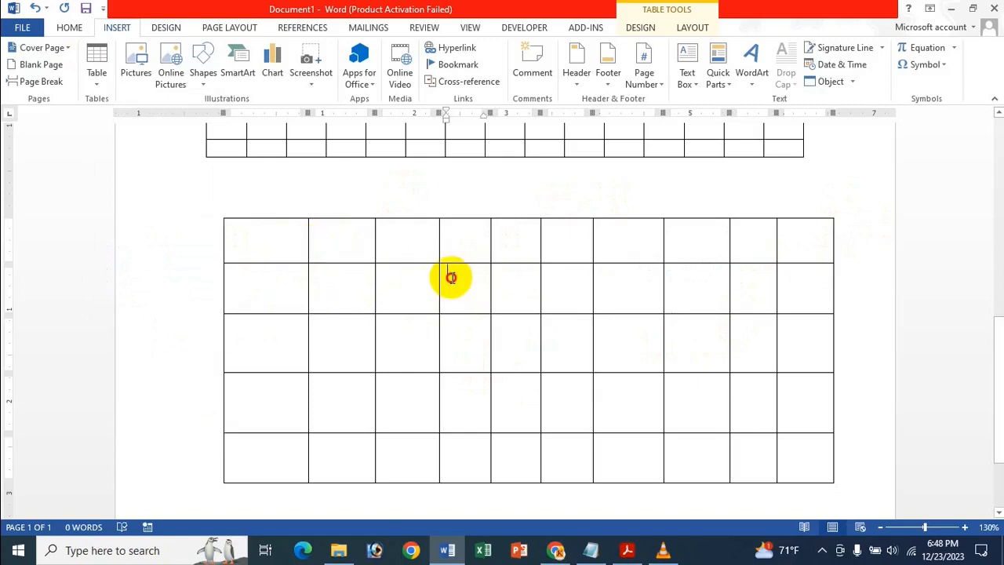
{"action": "left_click", "coordinate": [524, 285]}
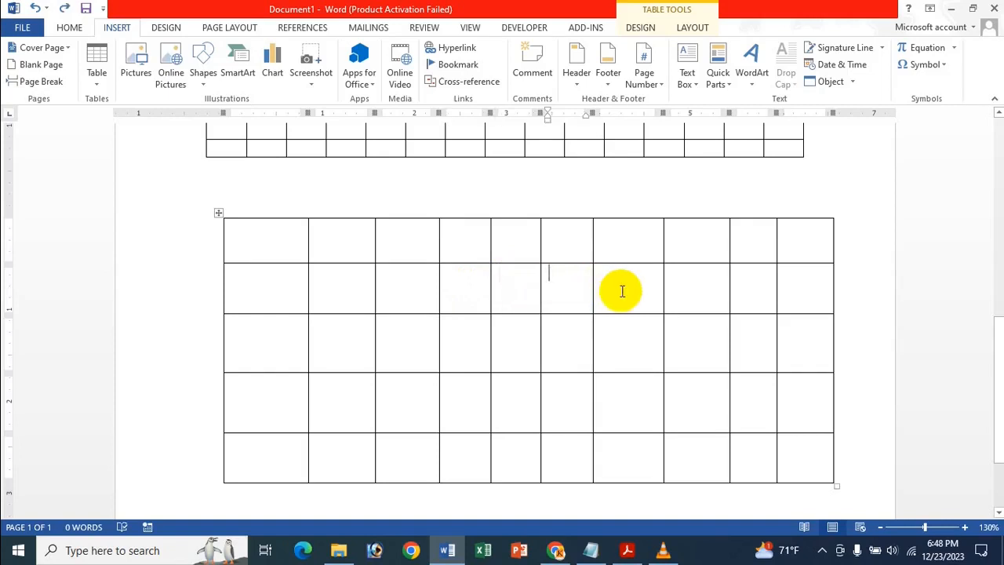
{"action": "left_click", "coordinate": [627, 242]}
{"action": "left_click", "coordinate": [605, 349]}
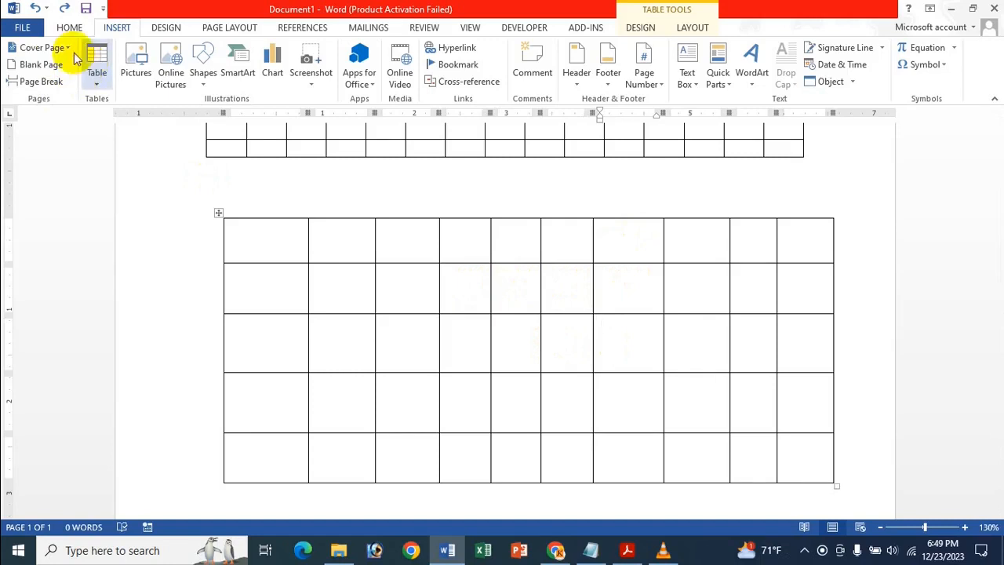
{"action": "left_click", "coordinate": [94, 73]}
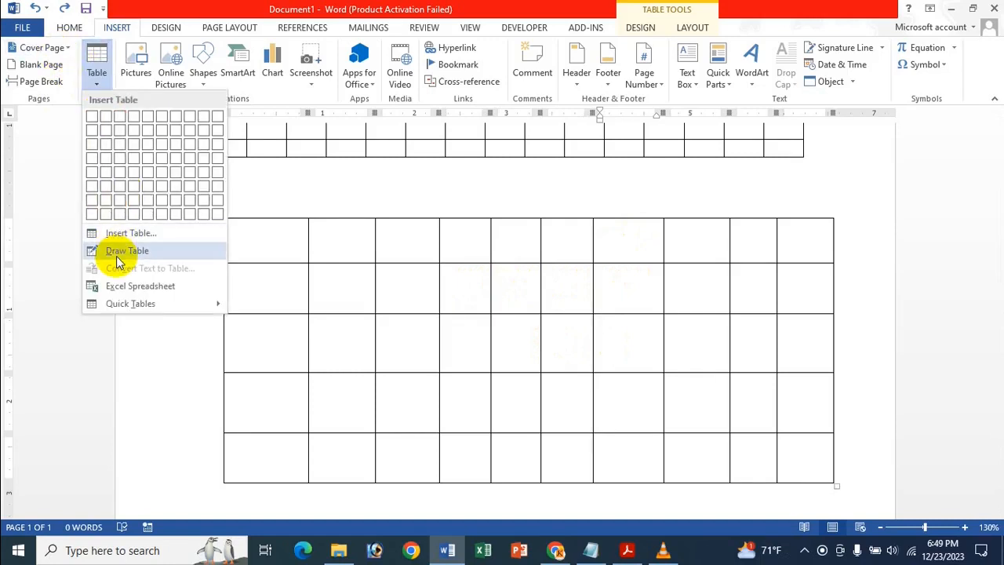
{"action": "left_click", "coordinate": [403, 323]}
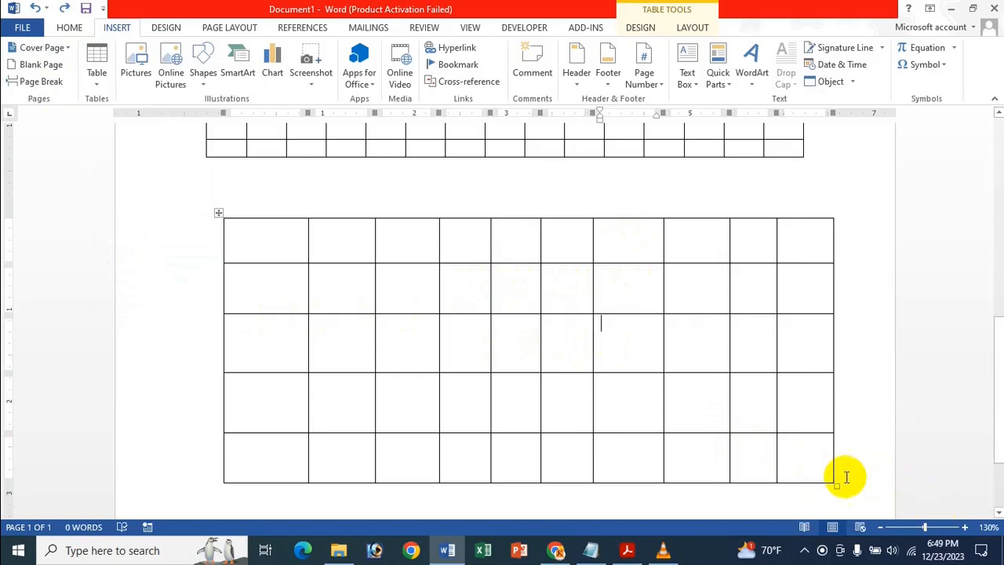
Step: Try resizing the whole hand-drawn table by its corner, and undo the resizing
{"action": "left_click_drag", "start_coordinate": [836, 487], "coordinate": [462, 388]}
{"action": "left_click_drag", "start_coordinate": [578, 4], "coordinate": [882, 497]}
{"action": "scroll", "coordinate": [518, 399], "scroll_direction": "up", "scroll_amount": 3}
{"action": "scroll", "coordinate": [489, 385], "scroll_direction": "down", "scroll_amount": 7}
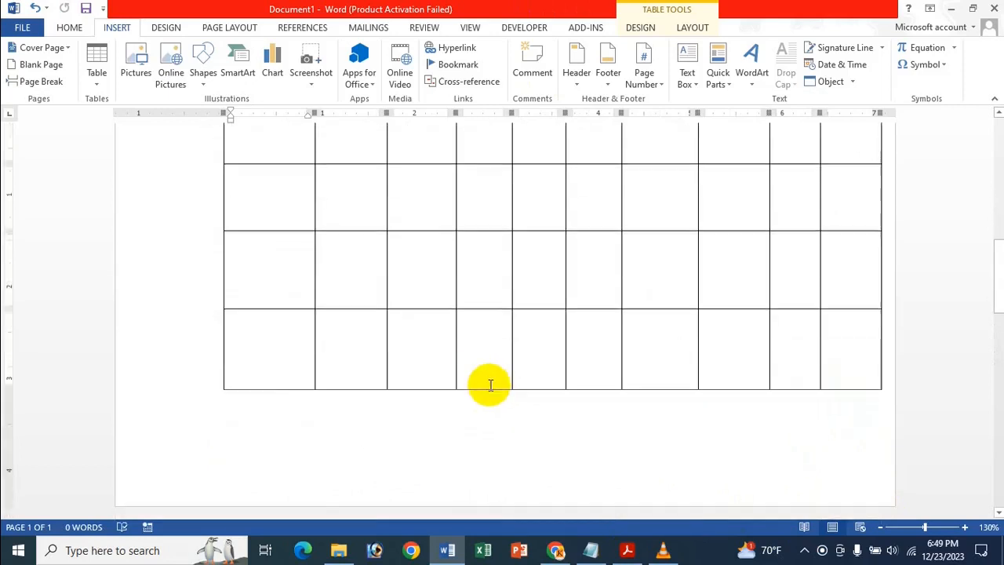
{"action": "scroll", "coordinate": [594, 338], "scroll_direction": "down", "scroll_amount": 3}
{"action": "scroll", "coordinate": [588, 339], "scroll_direction": "up", "scroll_amount": 4}
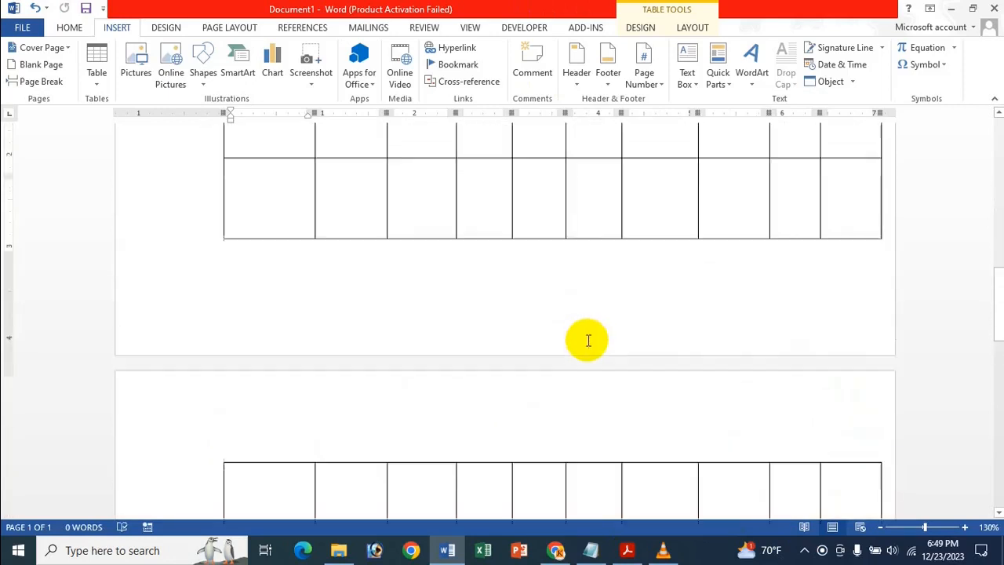
{"action": "scroll", "coordinate": [510, 345], "scroll_direction": "down", "scroll_amount": 3}
{"action": "key", "text": "ctrl+z"}
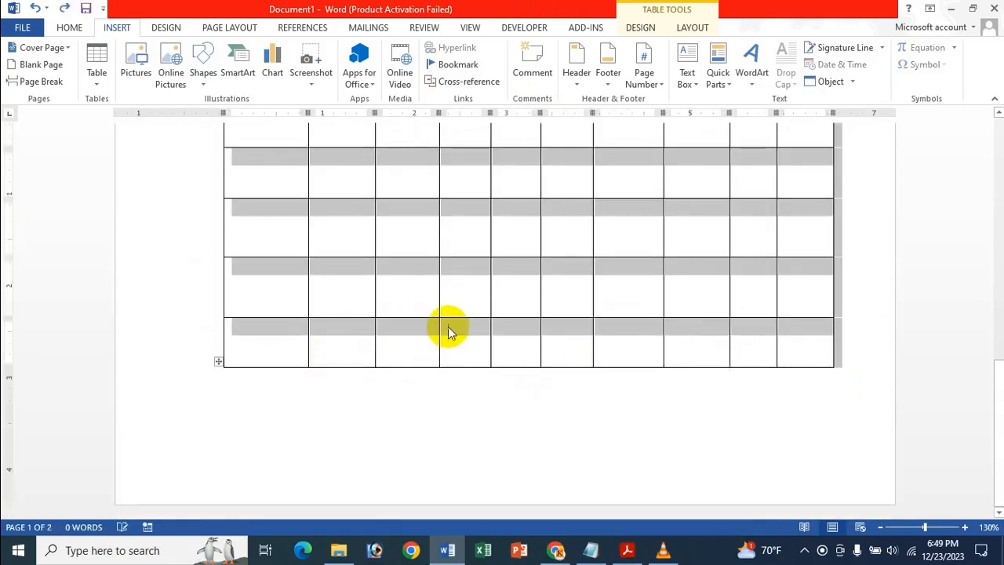
{"action": "left_click", "coordinate": [468, 292]}
{"action": "scroll", "coordinate": [466, 291], "scroll_direction": "up", "scroll_amount": 3}
{"action": "scroll", "coordinate": [466, 291], "scroll_direction": "down", "scroll_amount": 3}
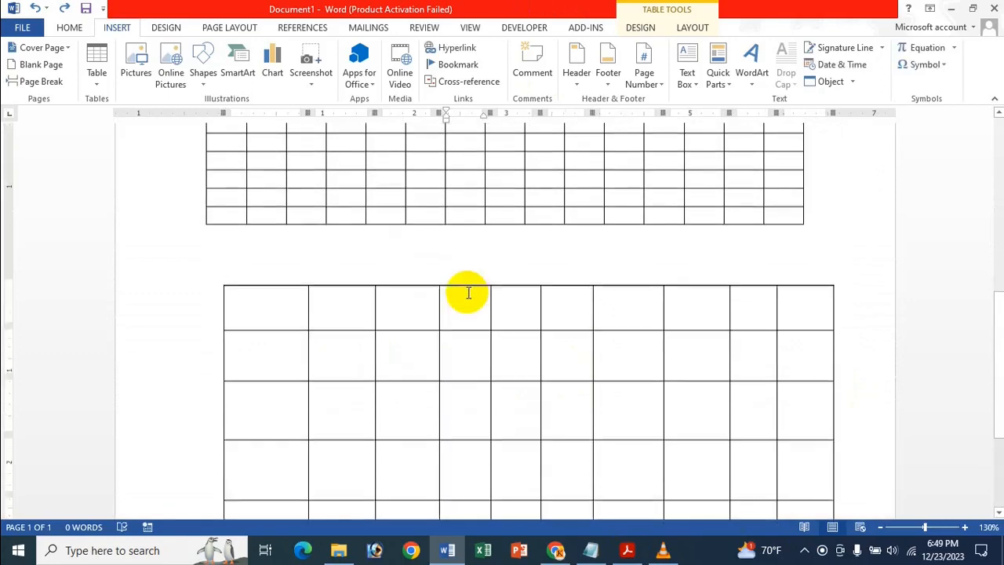
Step: Place the insertion point below the hand-drawn table and add blank lines to continue onto a second page
{"action": "left_click", "coordinate": [364, 409]}
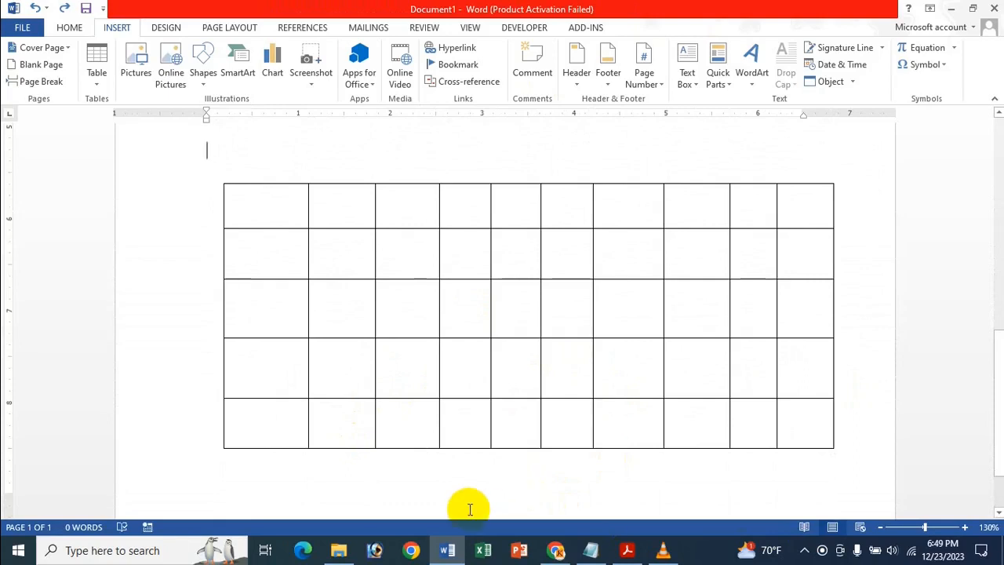
{"action": "triple_click", "coordinate": [476, 484]}
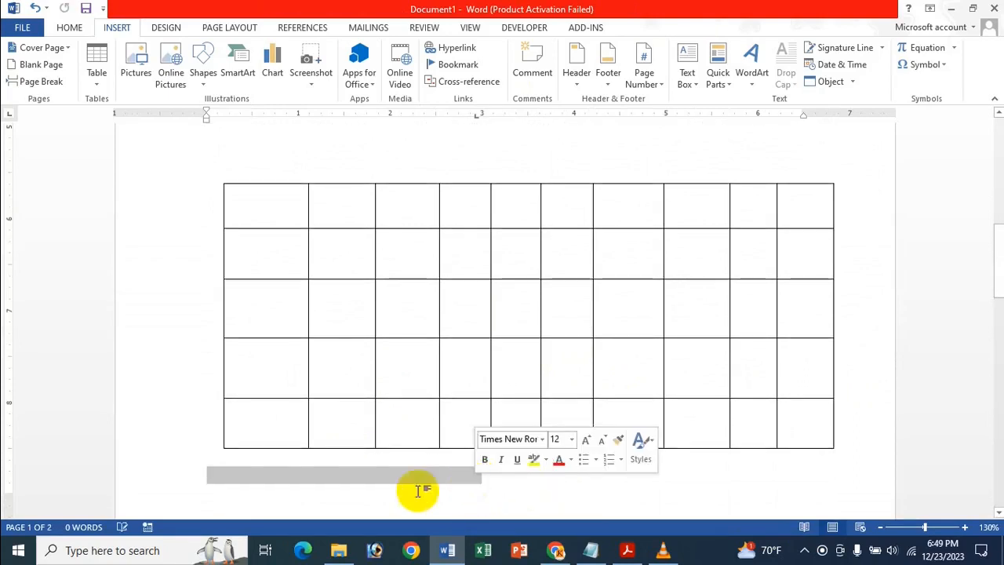
{"action": "key", "text": "ctrl+z"}
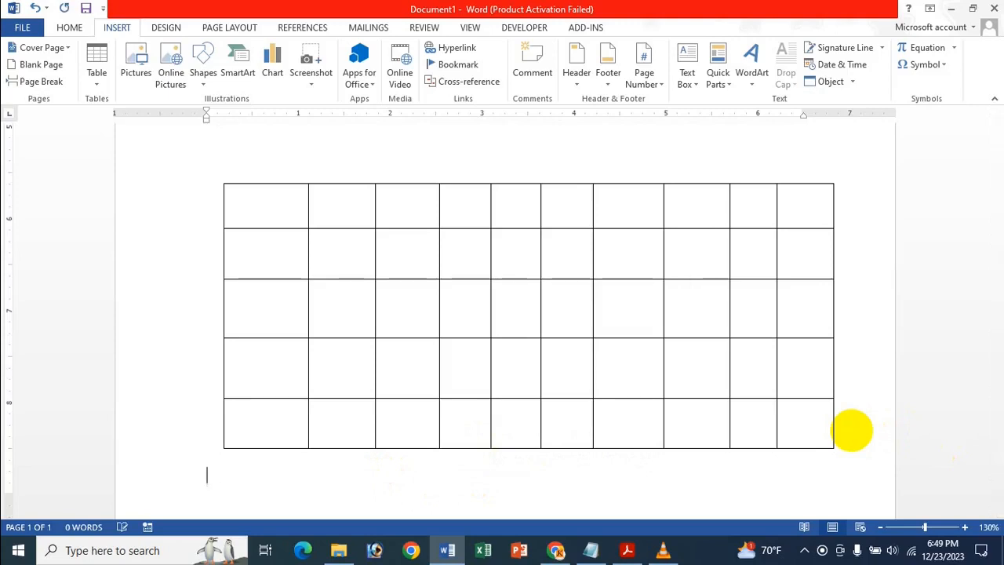
{"action": "key", "text": "Return"}
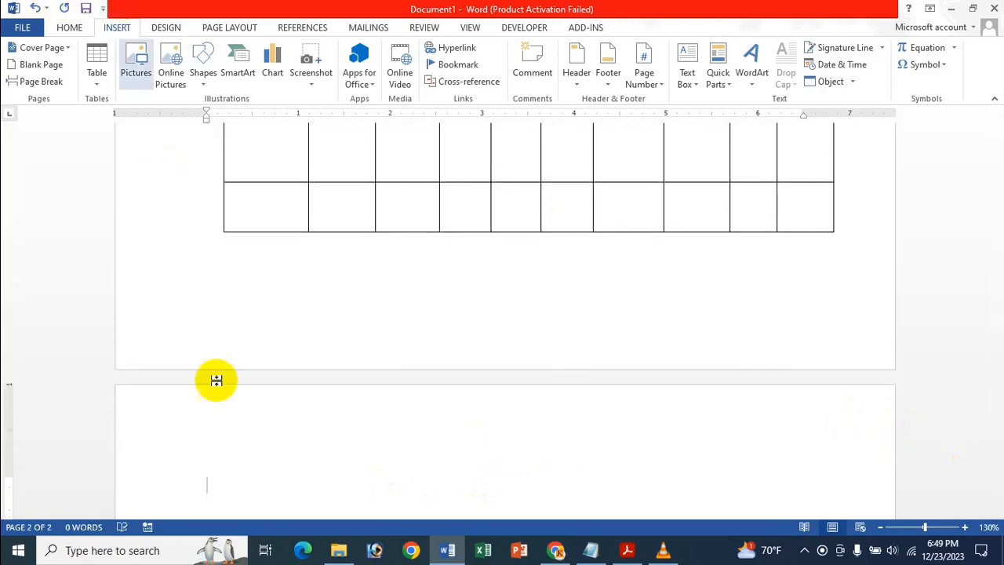
{"action": "scroll", "coordinate": [359, 206], "scroll_direction": "down", "scroll_amount": 2}
{"action": "scroll", "coordinate": [217, 220], "scroll_direction": "up", "scroll_amount": 1}
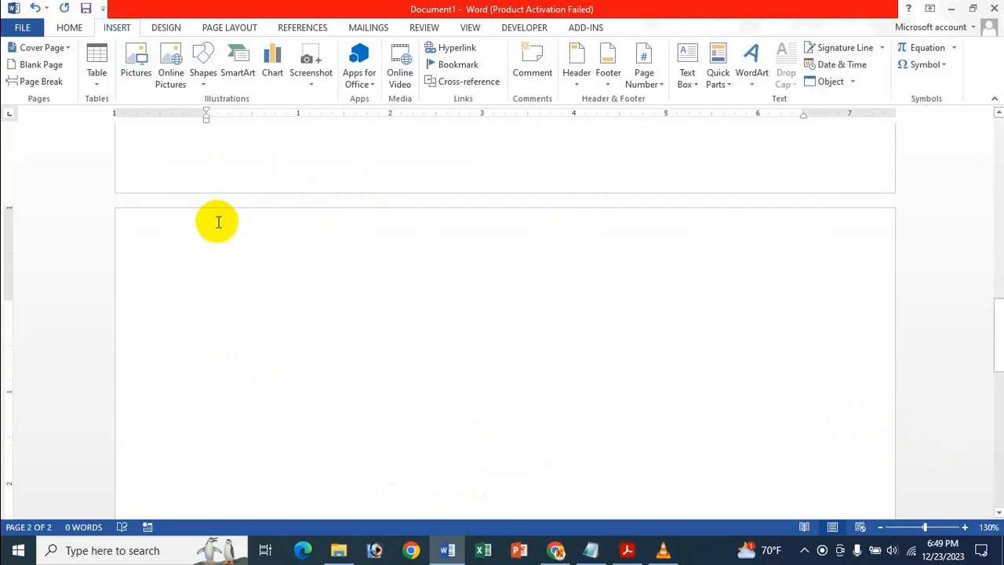
{"action": "key", "text": "BackSpace"}
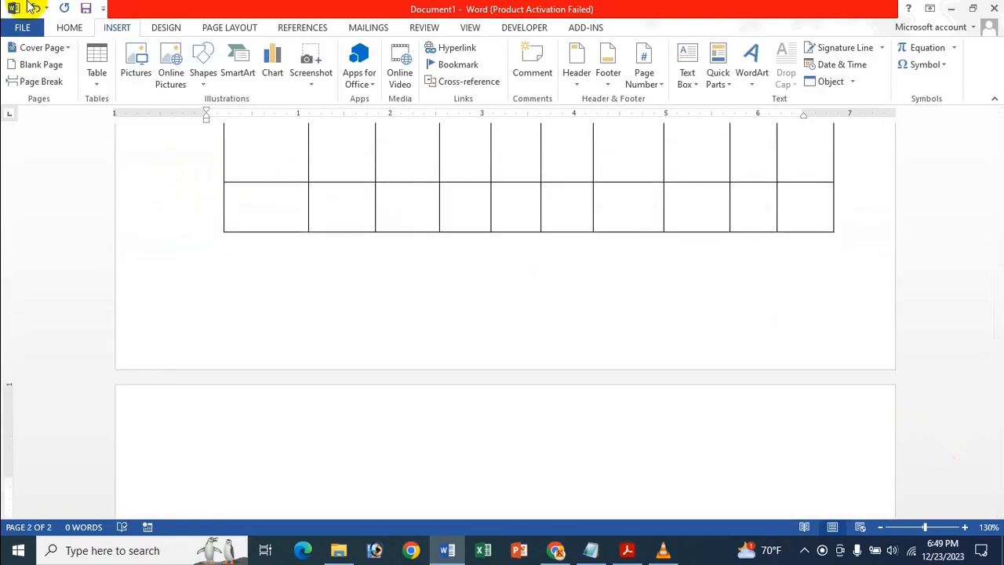
Step: Insert an embedded Excel spreadsheet on the second page and dismiss the Office activation wizard
{"action": "left_click", "coordinate": [97, 79]}
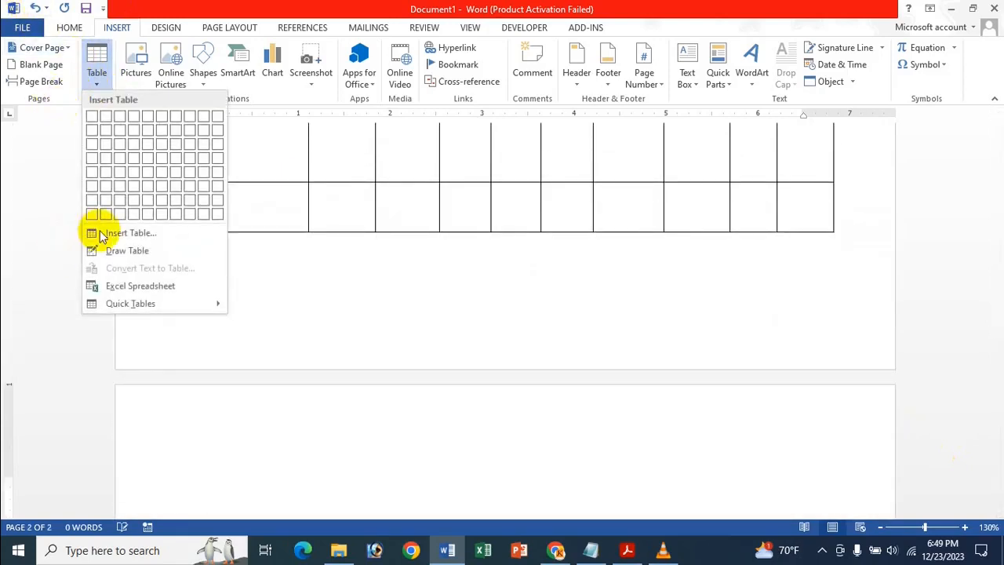
{"action": "left_click", "coordinate": [145, 292]}
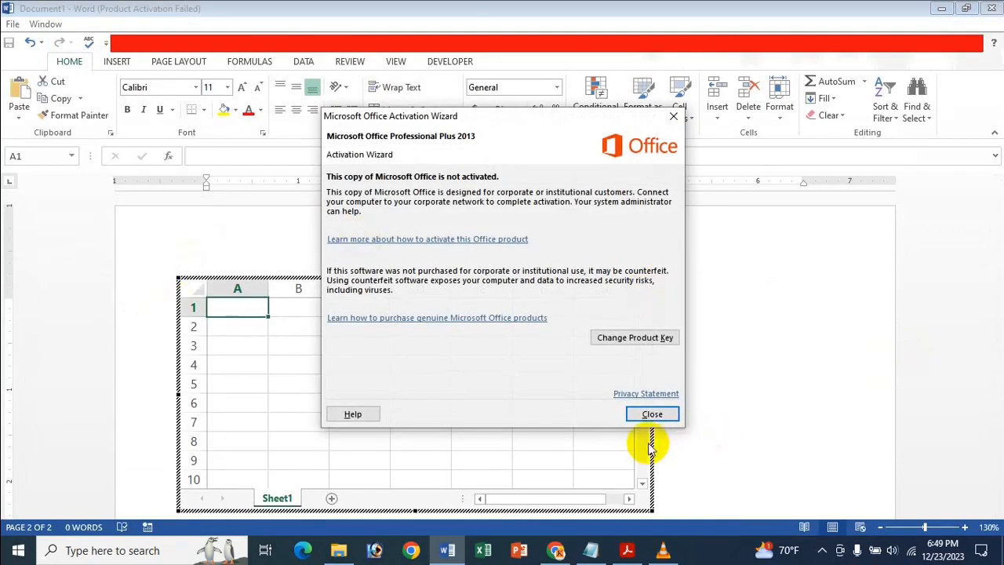
{"action": "left_click", "coordinate": [647, 409]}
{"action": "scroll", "coordinate": [432, 352], "scroll_direction": "down", "scroll_amount": 4}
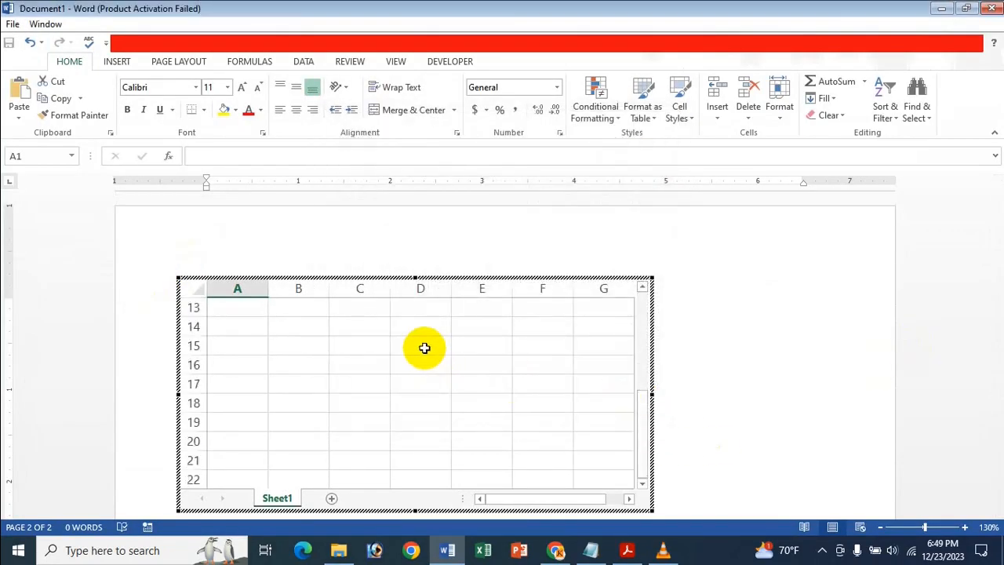
Step: Enter the headers Name in B2 and Sales Amount in C2, and widen column C to fit its header
{"action": "left_click", "coordinate": [358, 320]}
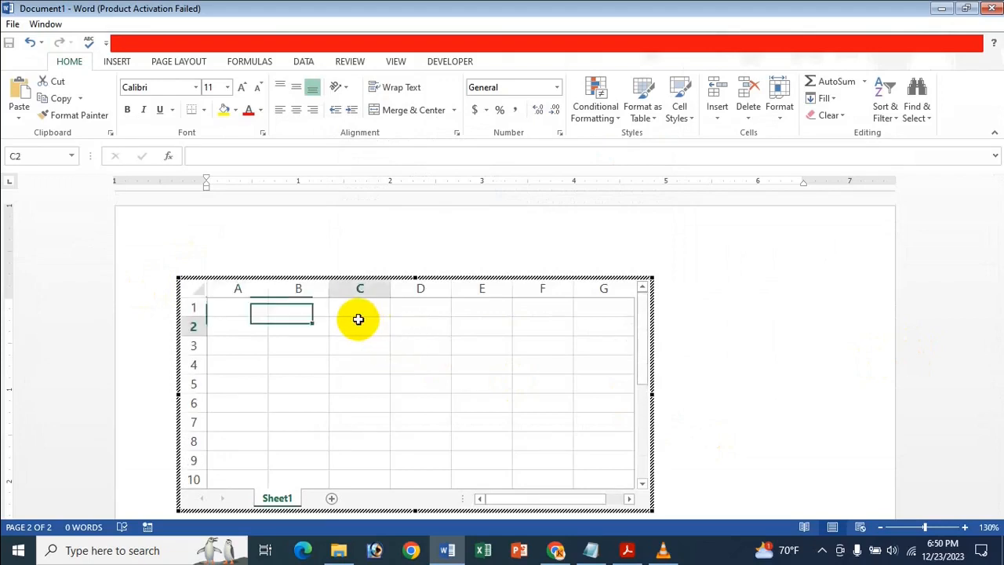
{"action": "left_click", "coordinate": [298, 322]}
{"action": "type", "text": "Name"}
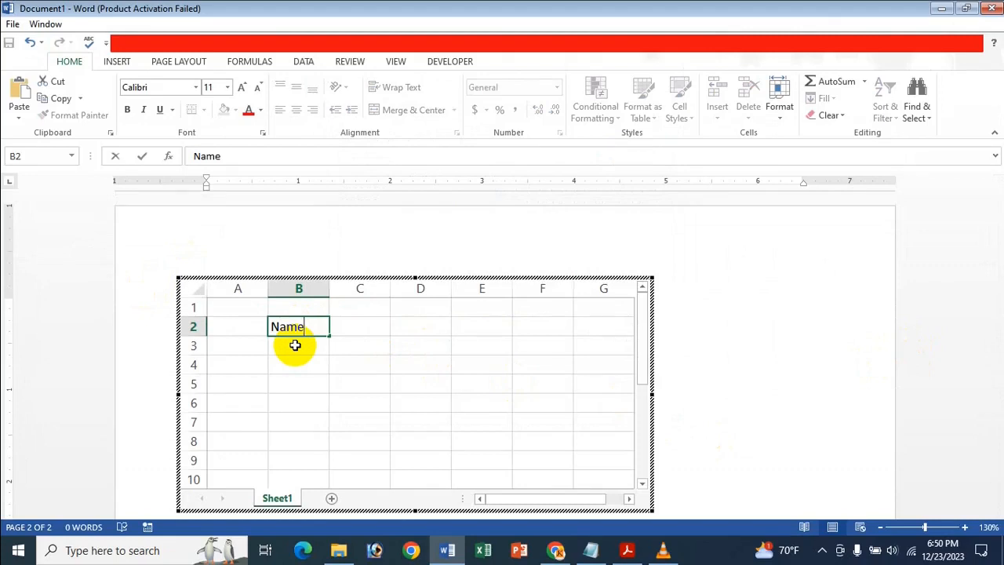
{"action": "key", "text": "Tab"}
{"action": "type", "text": "S"}
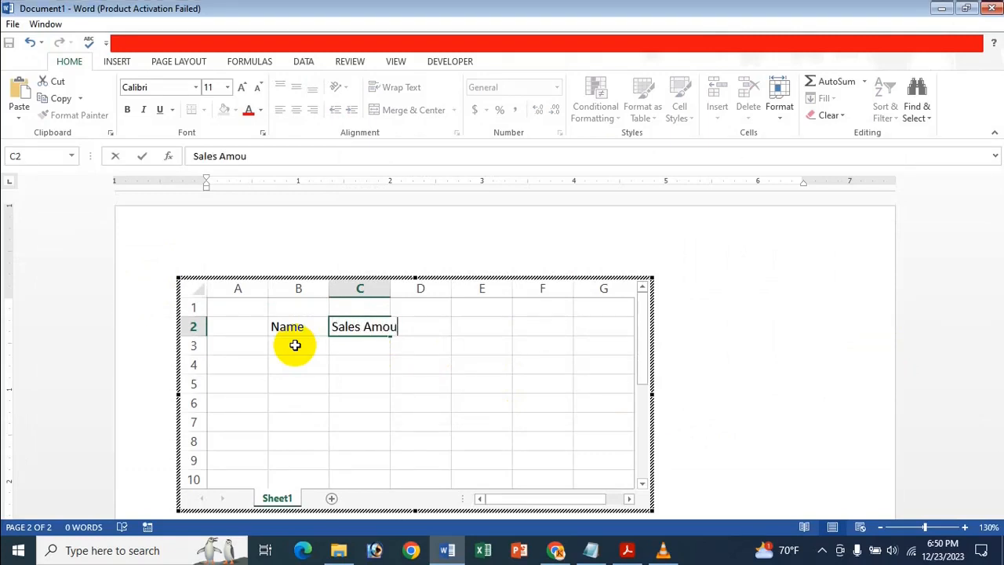
{"action": "left_click", "coordinate": [354, 399]}
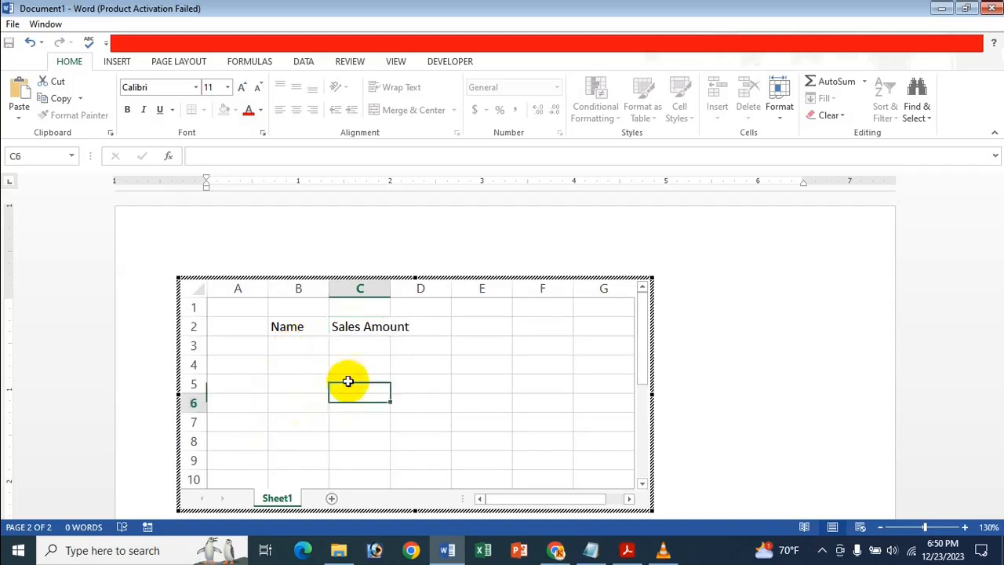
{"action": "left_click_drag", "start_coordinate": [389, 289], "coordinate": [411, 287]}
{"action": "left_click", "coordinate": [331, 381]}
Step: Fill cells B3 to B6 under the Name header with four people's first names
{"action": "left_click", "coordinate": [291, 342]}
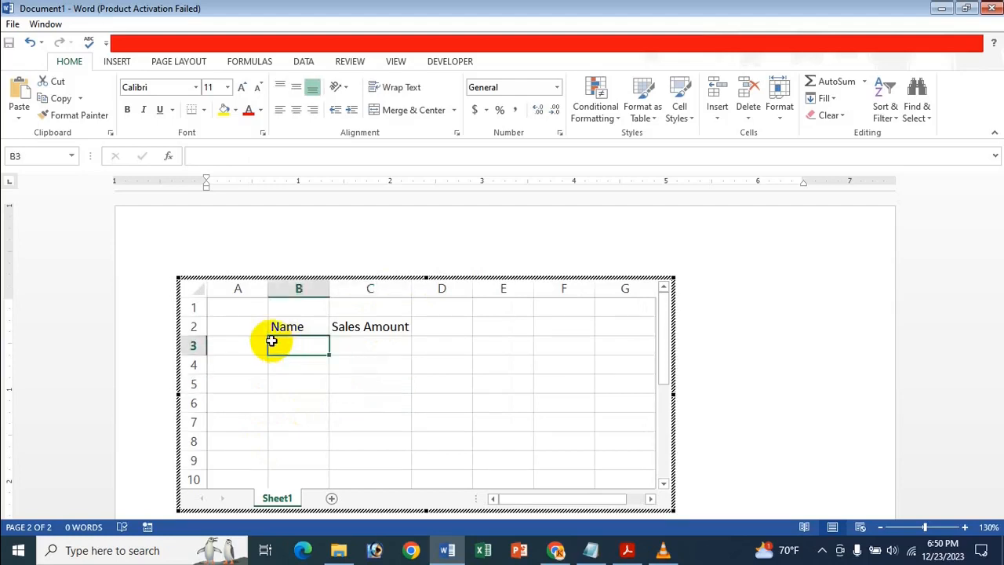
{"action": "type", "text": "Icche"}
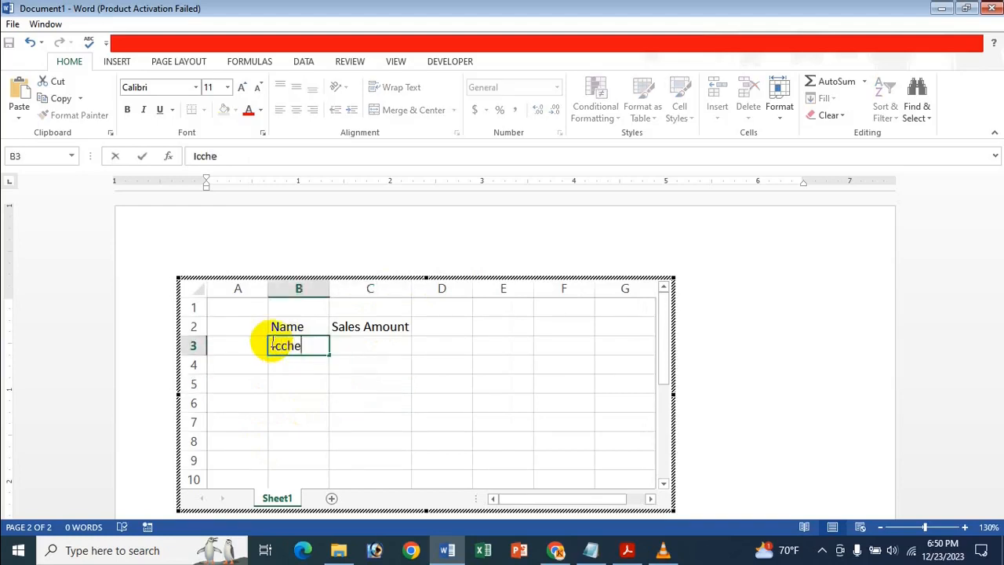
{"action": "key", "text": "Return"}
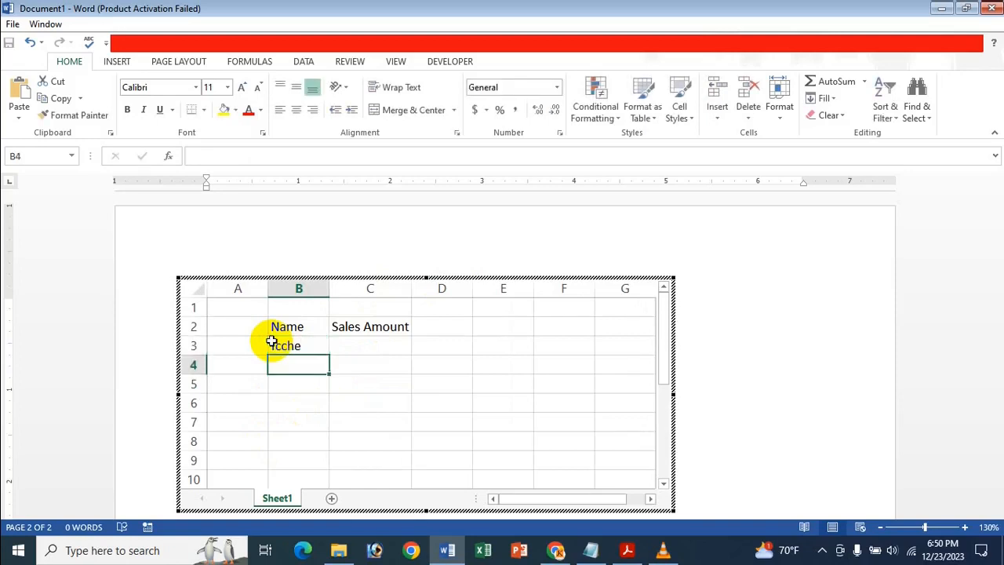
{"action": "type", "text": "Waziha"}
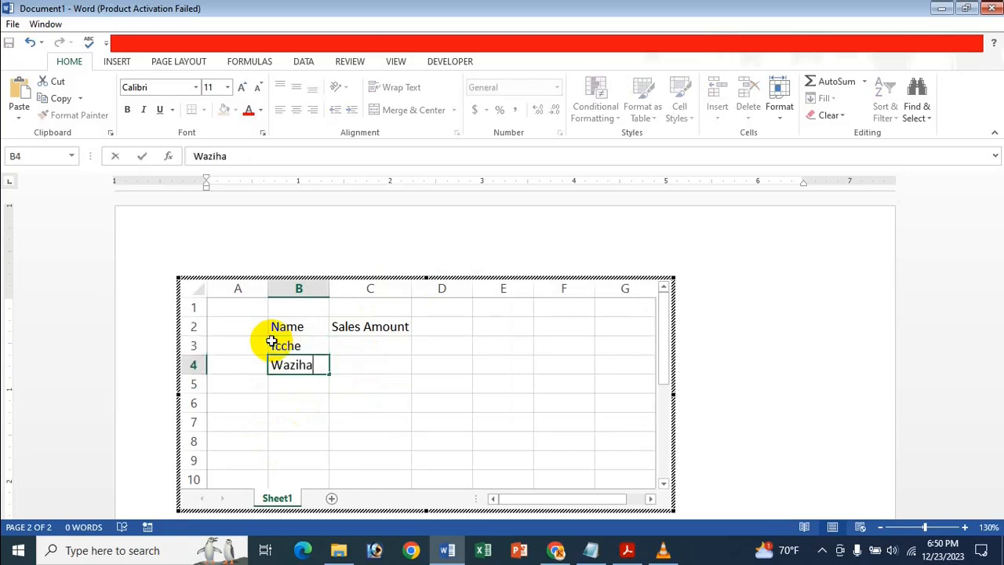
{"action": "key", "text": "Return"}
{"action": "type", "text": "Disa"}
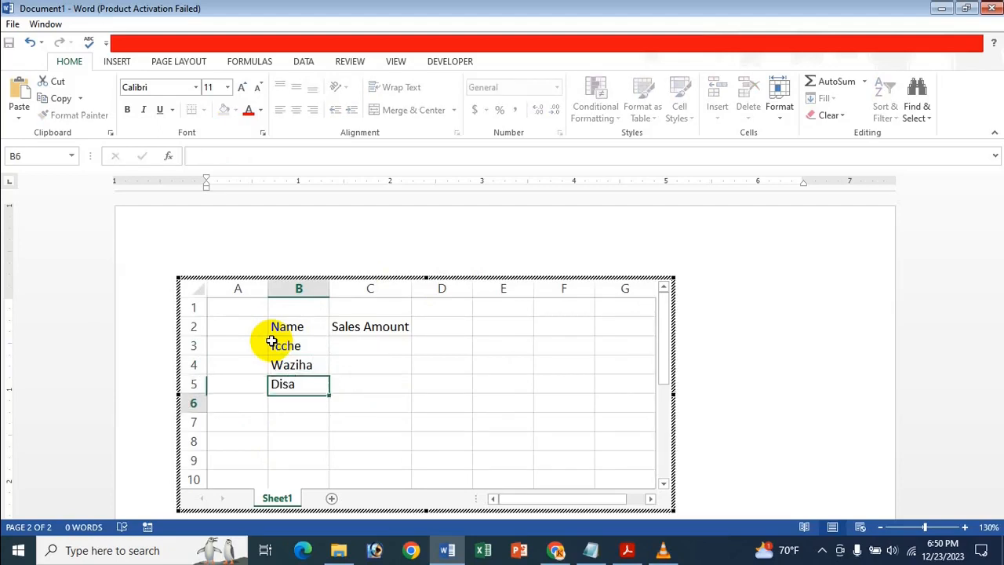
{"action": "key", "text": "Return"}
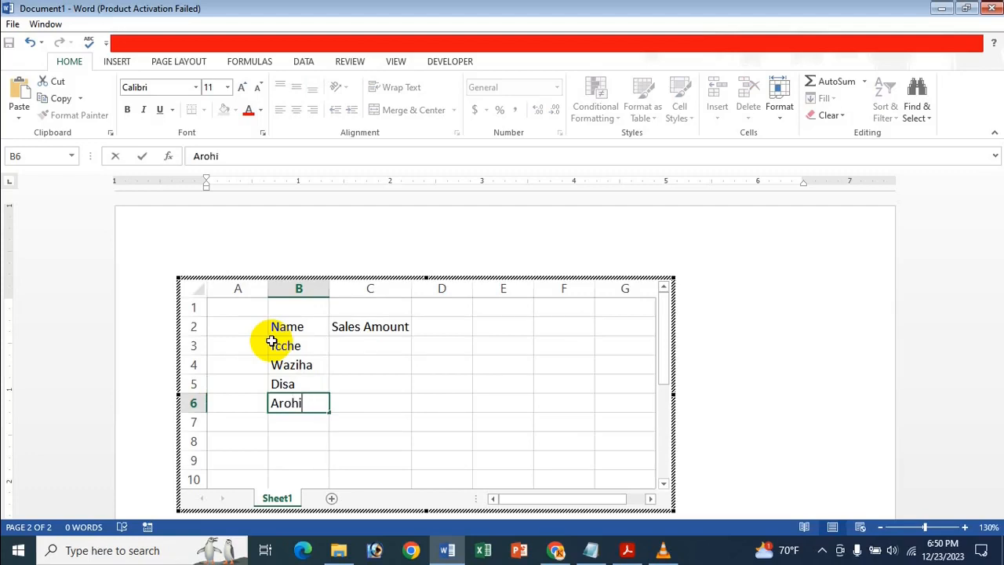
Step: Enter the sales amounts 50000, 1200, 3000 and 7000 in cells C3 to C6
{"action": "left_click", "coordinate": [381, 386]}
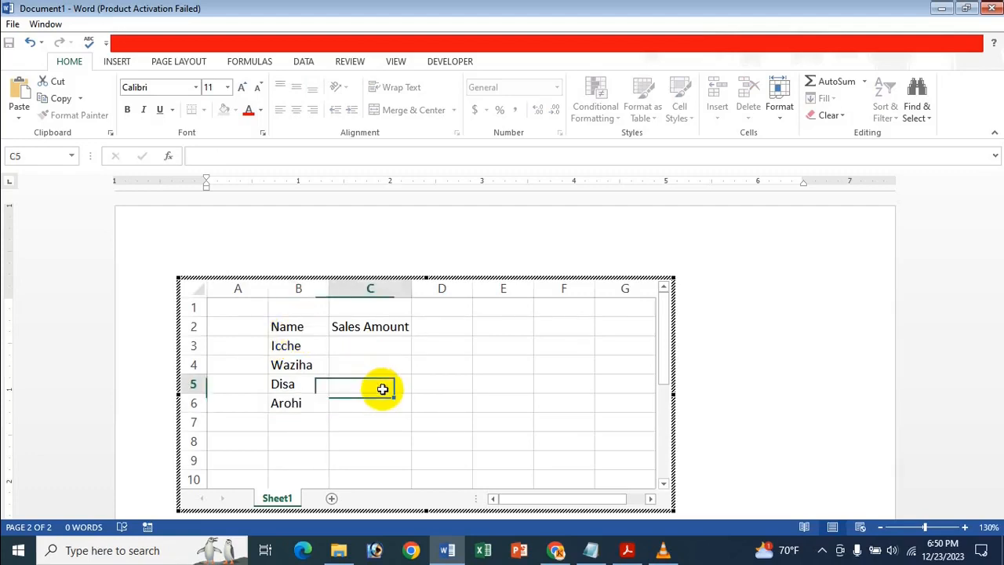
{"action": "left_click", "coordinate": [378, 345]}
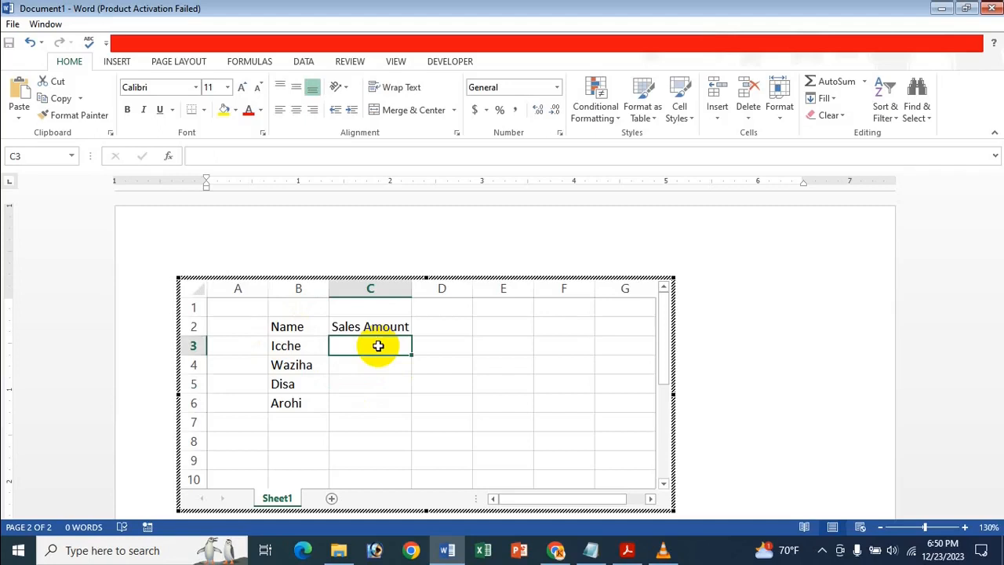
{"action": "type", "text": "50000"}
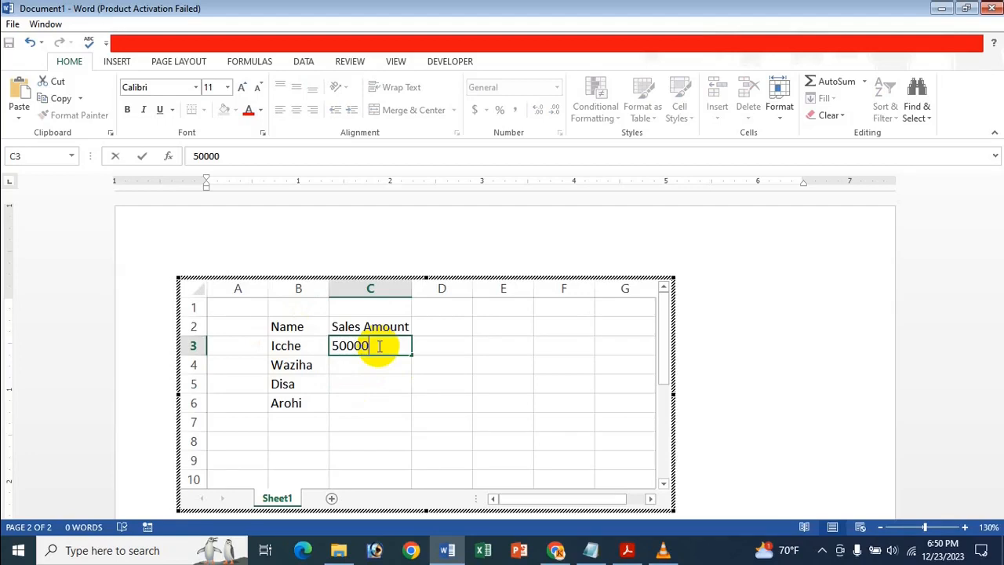
{"action": "key", "text": "Return"}
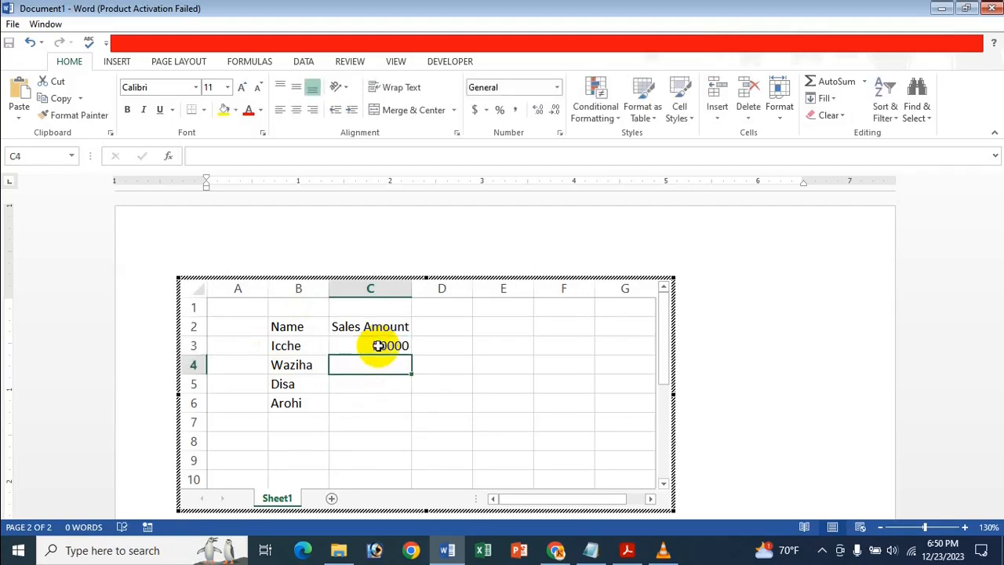
{"action": "type", "text": "1200"}
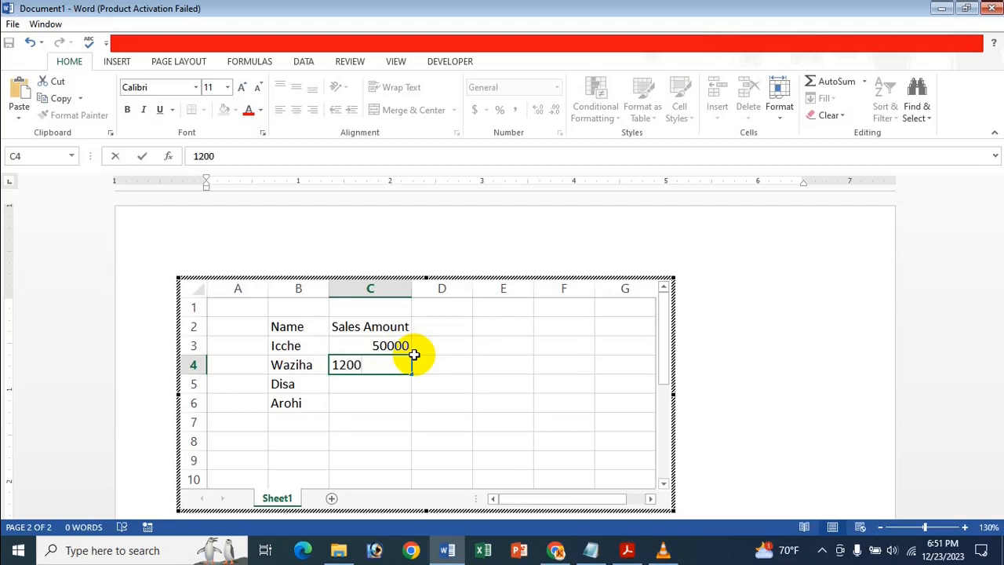
{"action": "key", "text": "Return"}
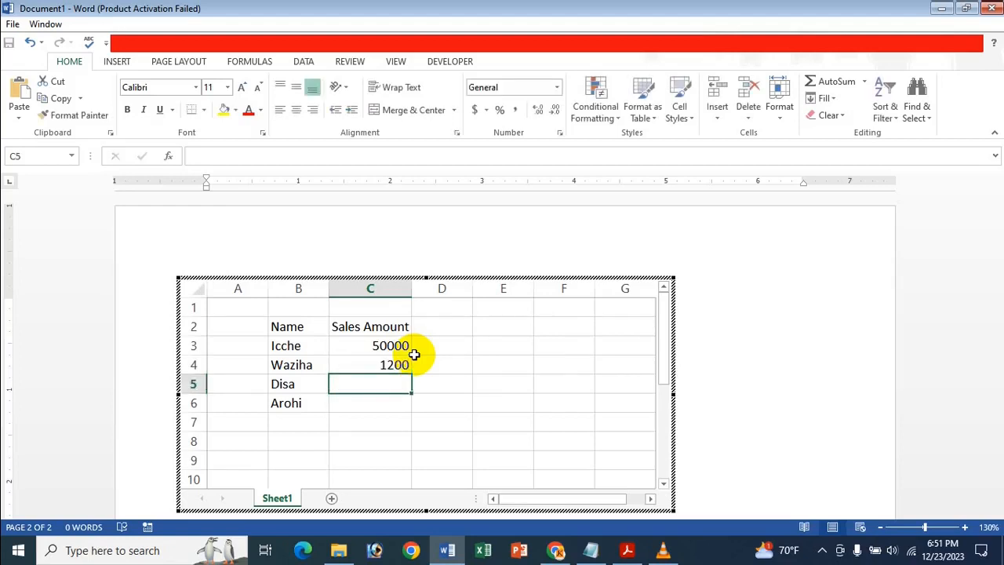
{"action": "type", "text": "3000"}
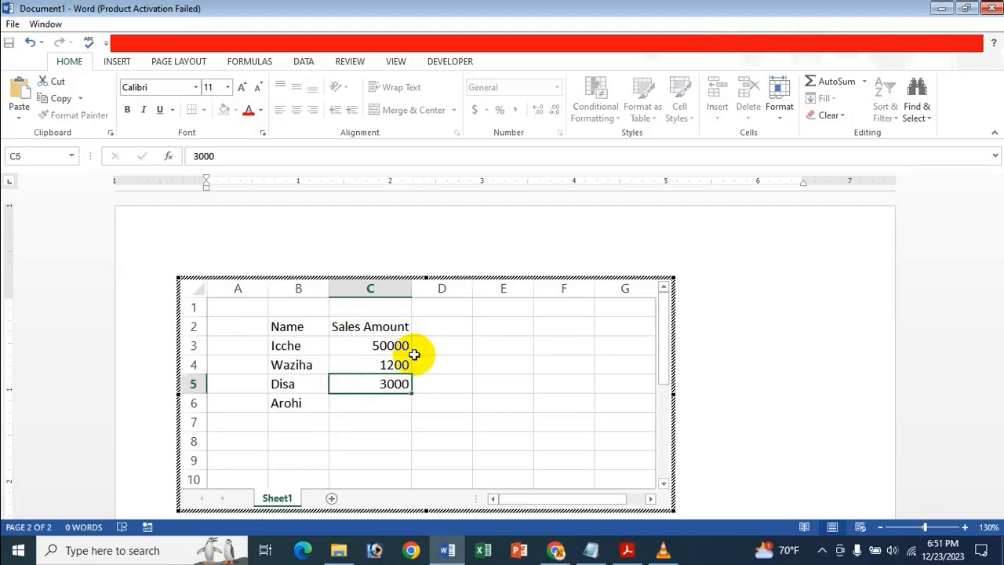
{"action": "key", "text": "Return"}
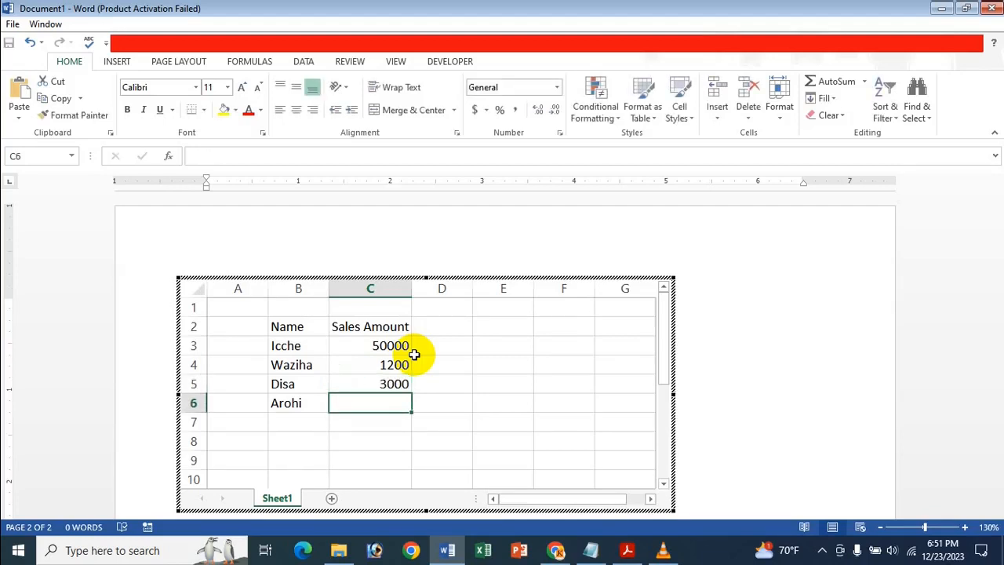
{"action": "type", "text": "7000"}
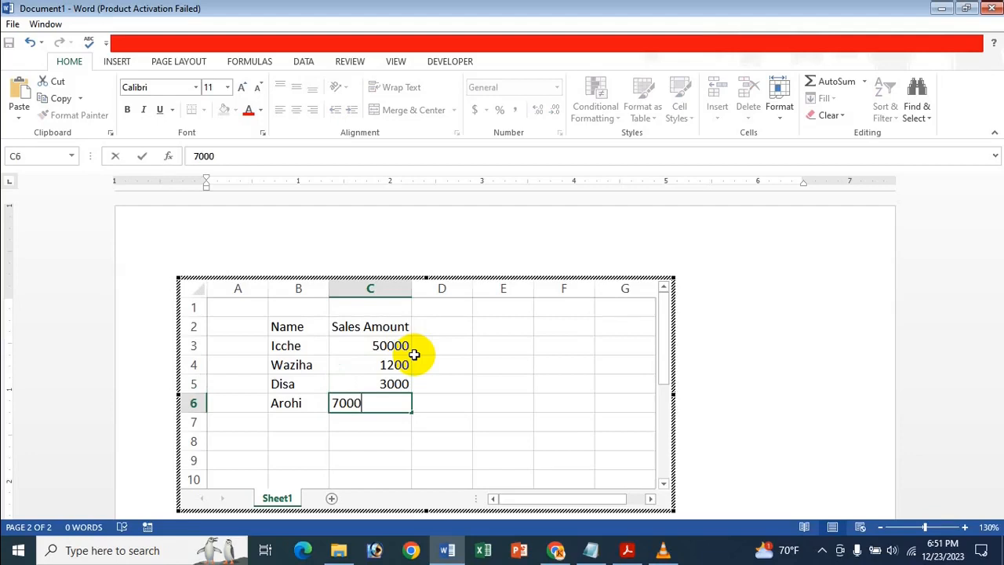
{"action": "key", "text": "Return"}
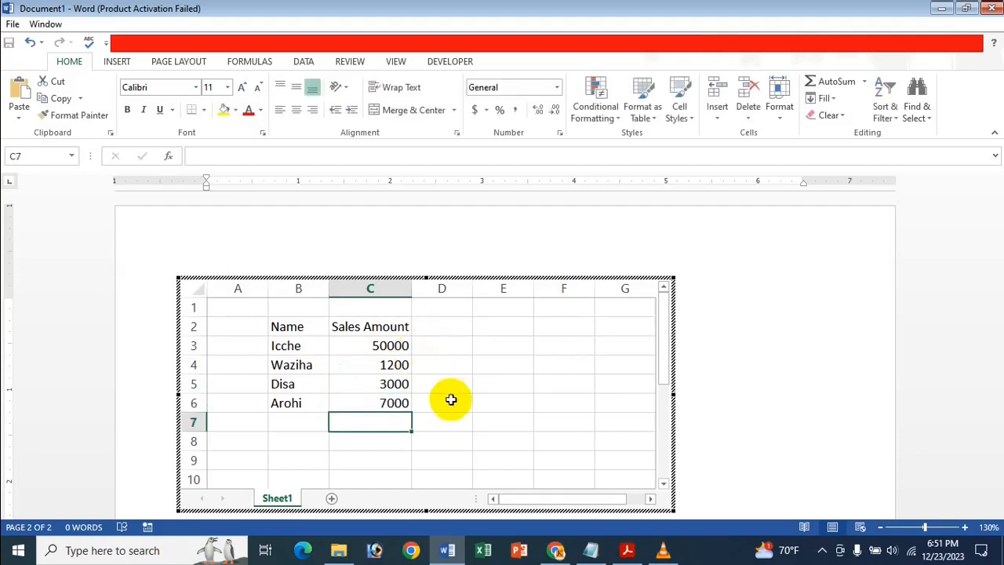
{"action": "left_click", "coordinate": [450, 399]}
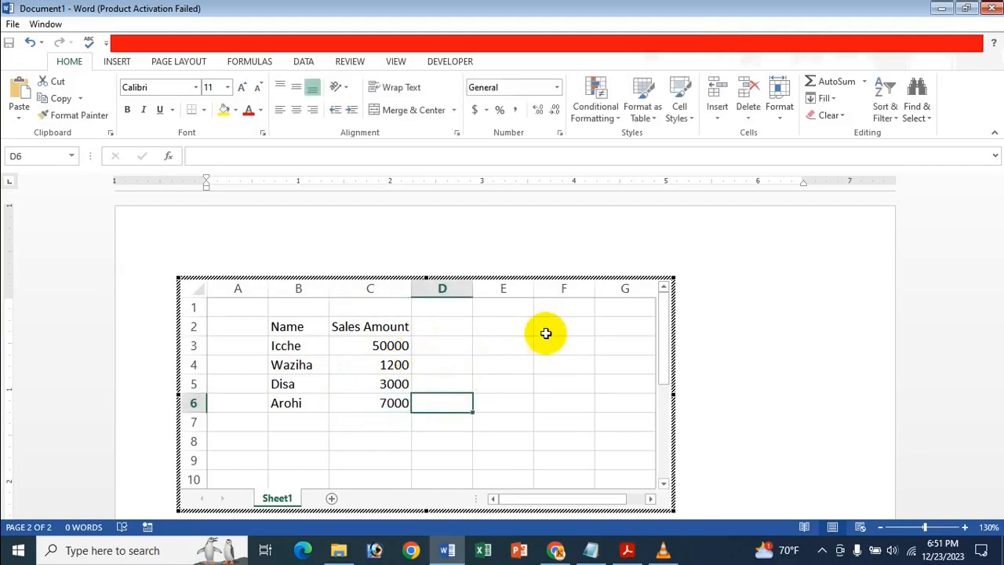
{"action": "left_click", "coordinate": [501, 380]}
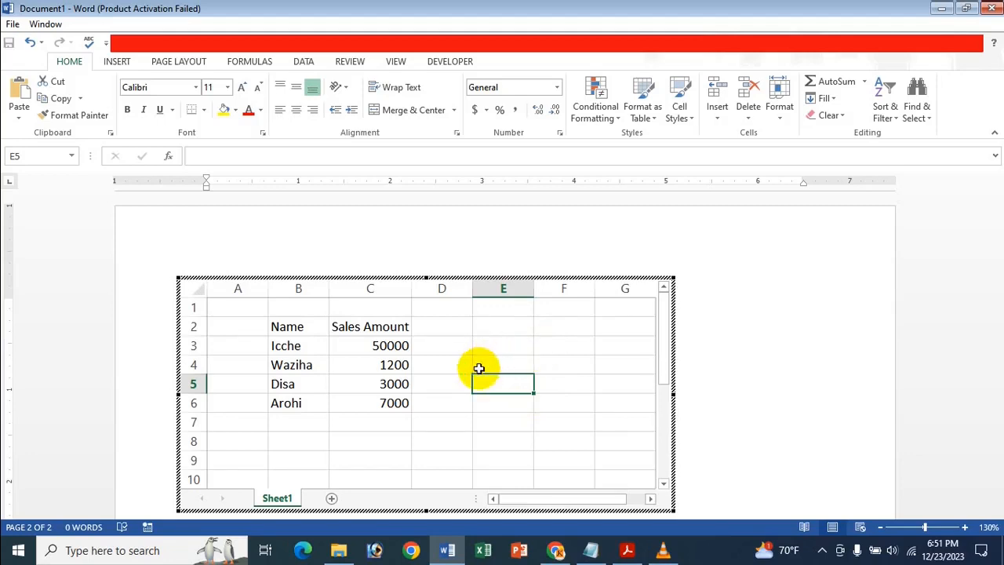
{"action": "left_click", "coordinate": [449, 360]}
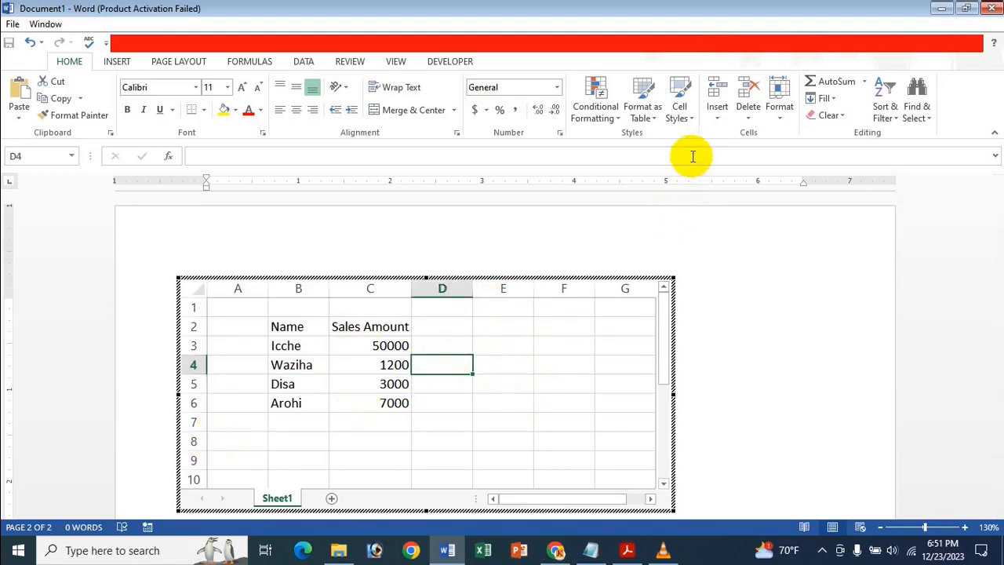
{"action": "left_click", "coordinate": [502, 343]}
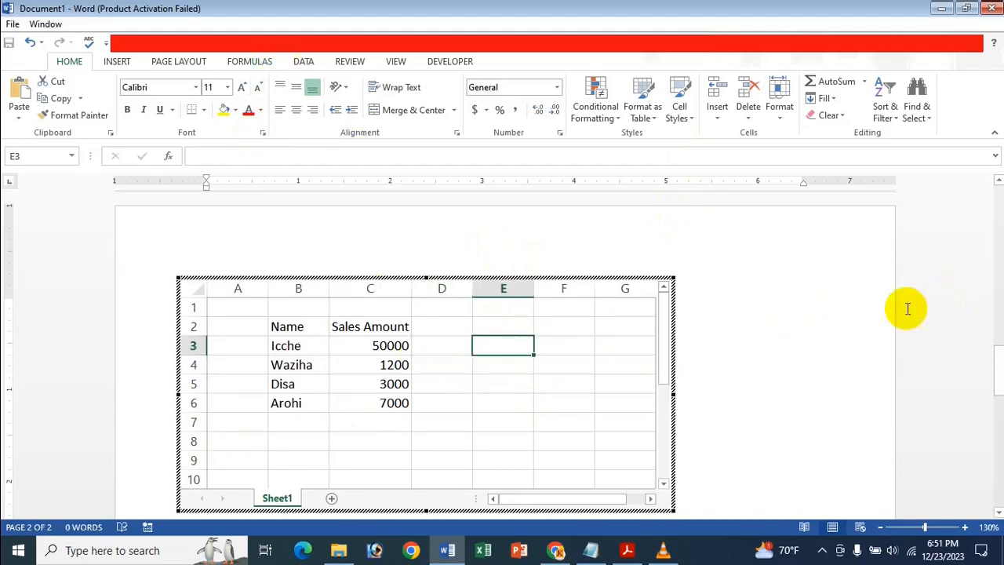
Step: Leave spreadsheet editing and enlarge the embedded sheet from its corner to about 6.8 inches wide
{"action": "left_click", "coordinate": [953, 316]}
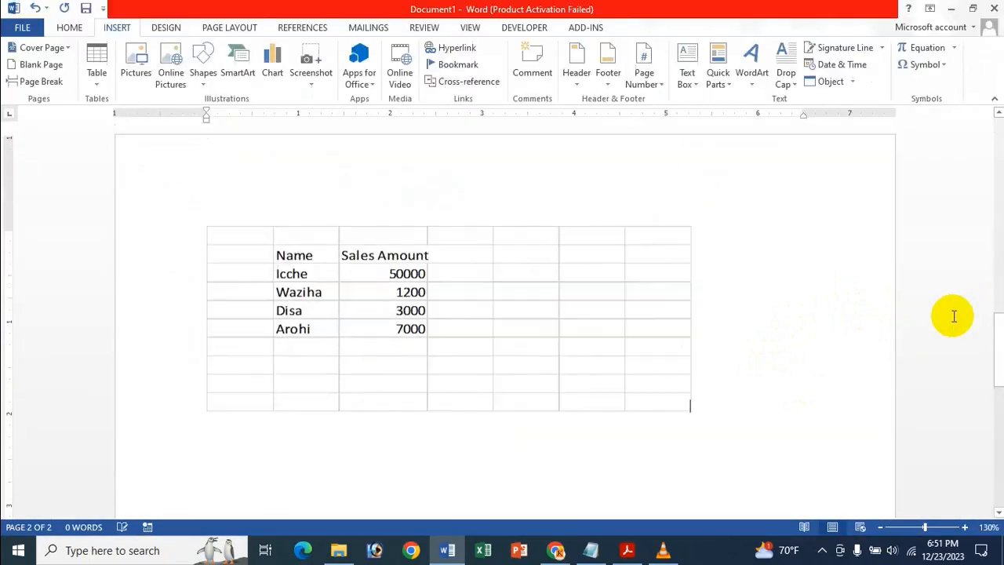
{"action": "left_click", "coordinate": [551, 362]}
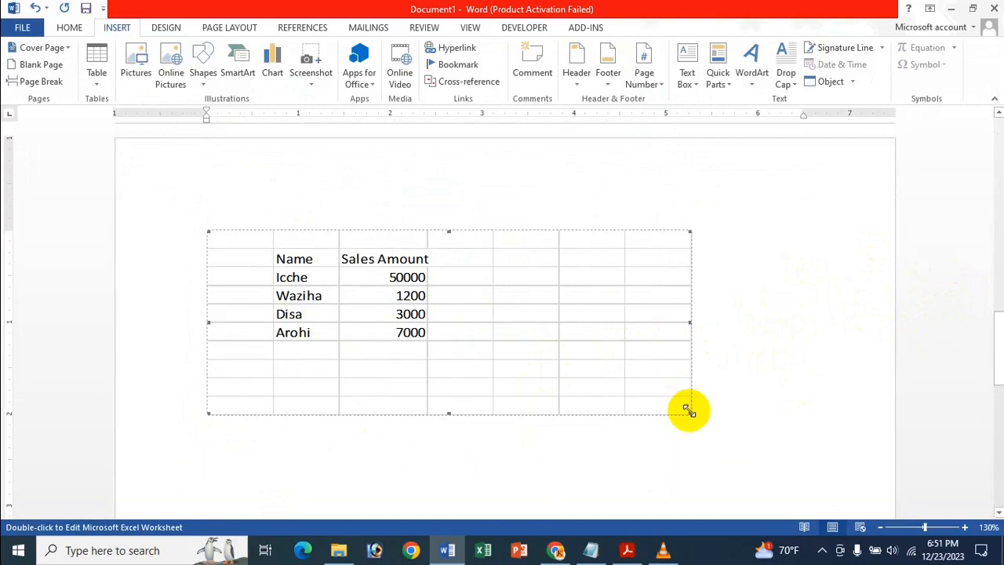
{"action": "left_click_drag", "start_coordinate": [688, 410], "coordinate": [722, 469]}
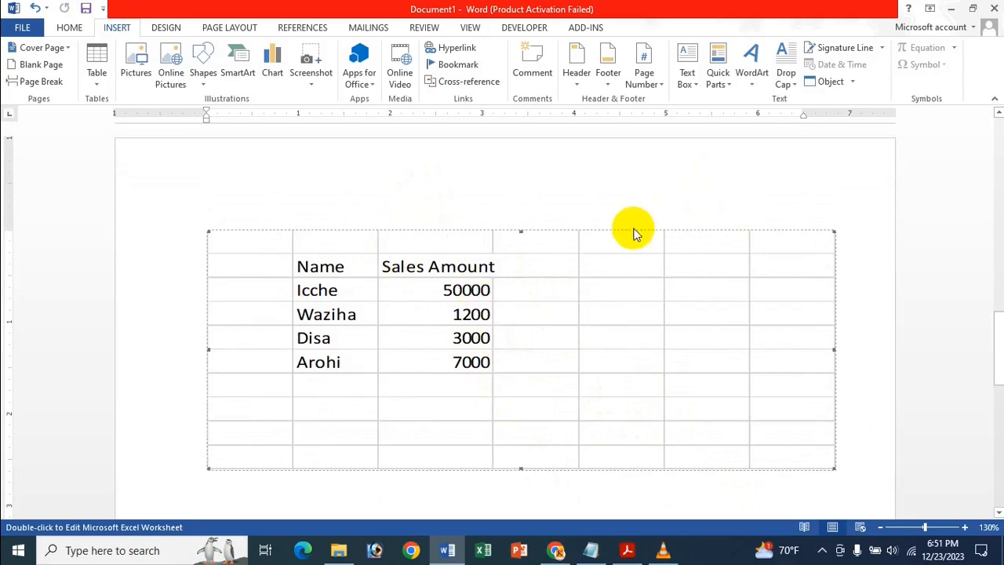
Step: Reopen the embedded spreadsheet for editing and change the sales amount in C5 to 2000
{"action": "double_click", "coordinate": [551, 353]}
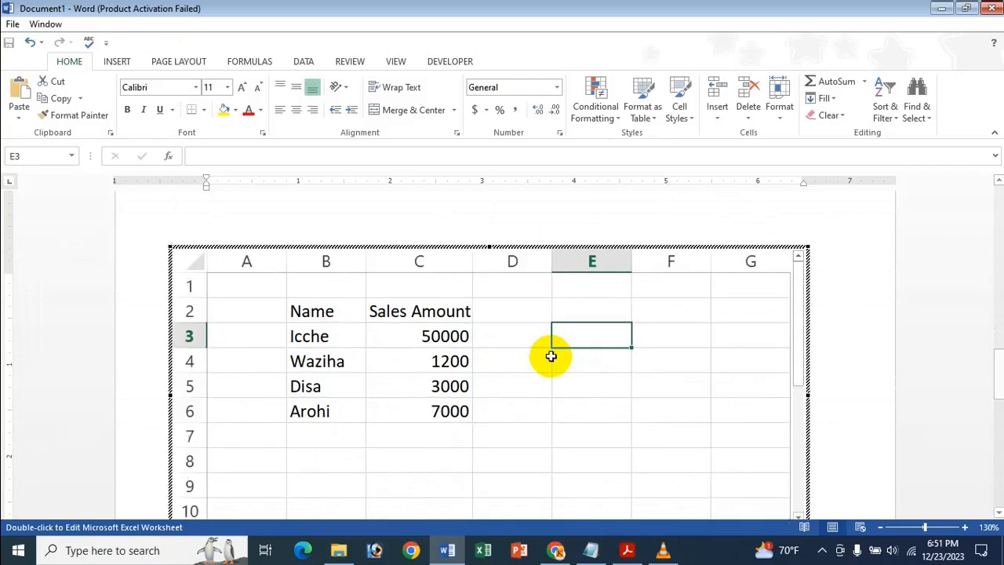
{"action": "left_click", "coordinate": [517, 312]}
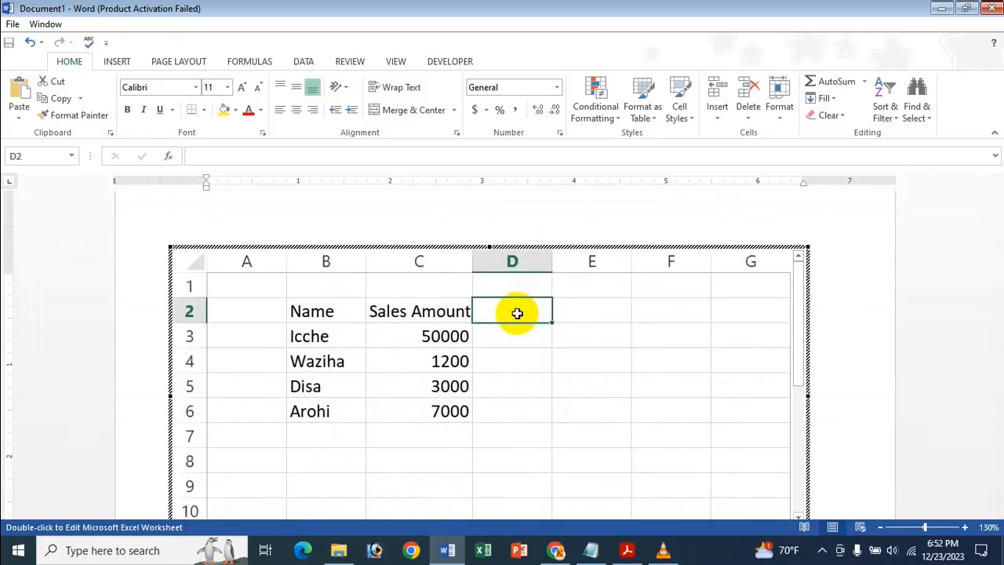
{"action": "left_click", "coordinate": [454, 386]}
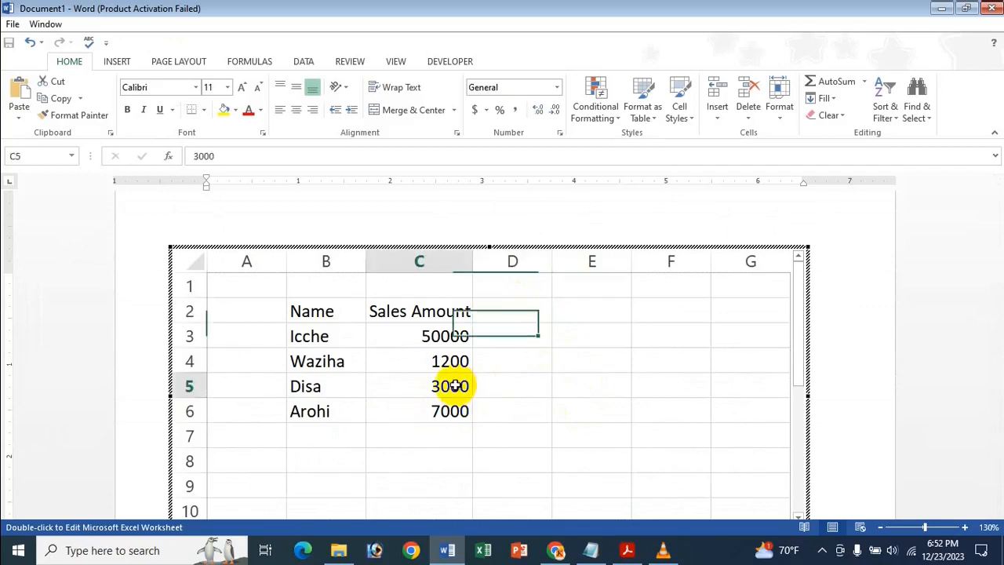
{"action": "type", "text": "2"}
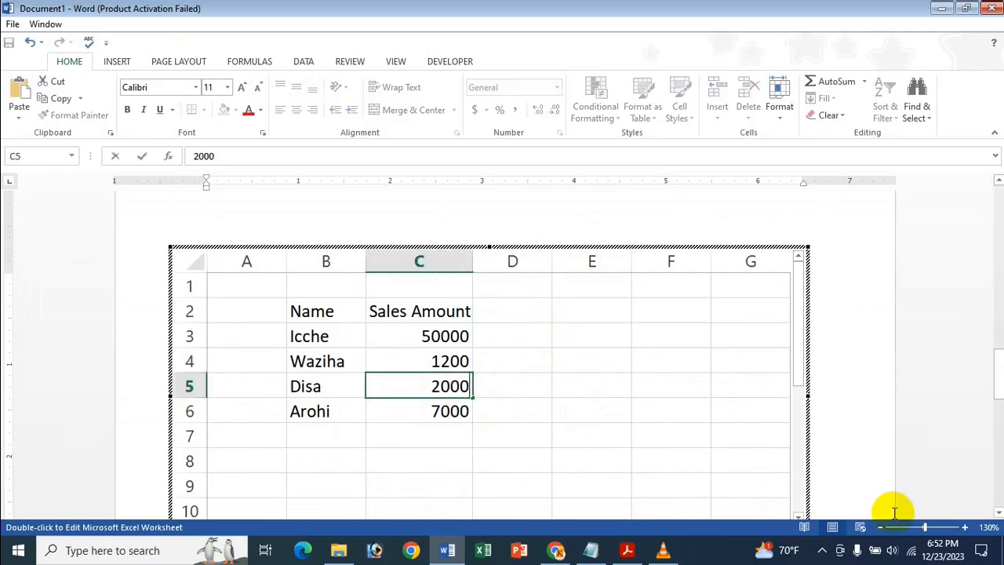
{"action": "key", "text": "Return"}
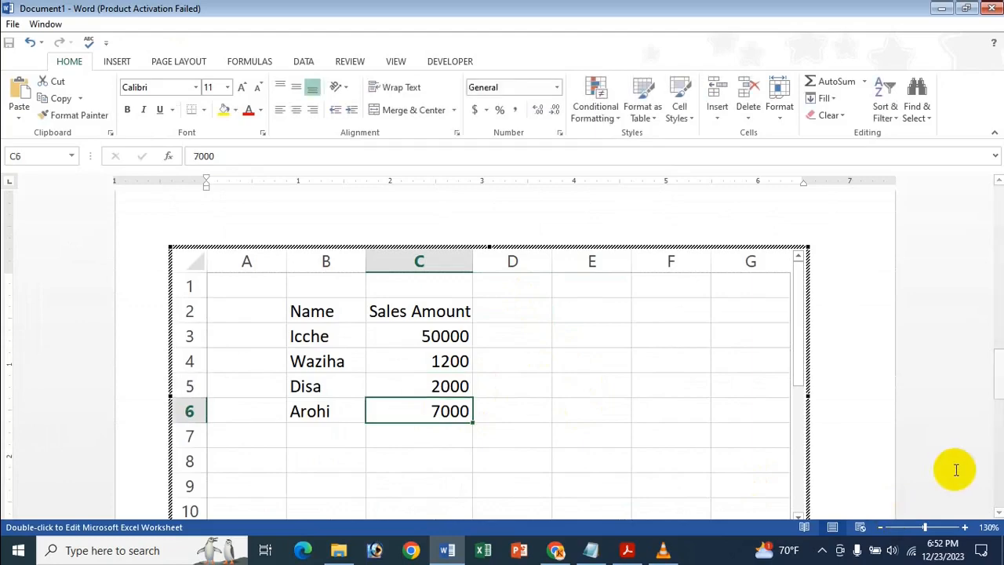
Step: Leave spreadsheet editing and look through the available ways of inserting a table
{"action": "left_click", "coordinate": [965, 360]}
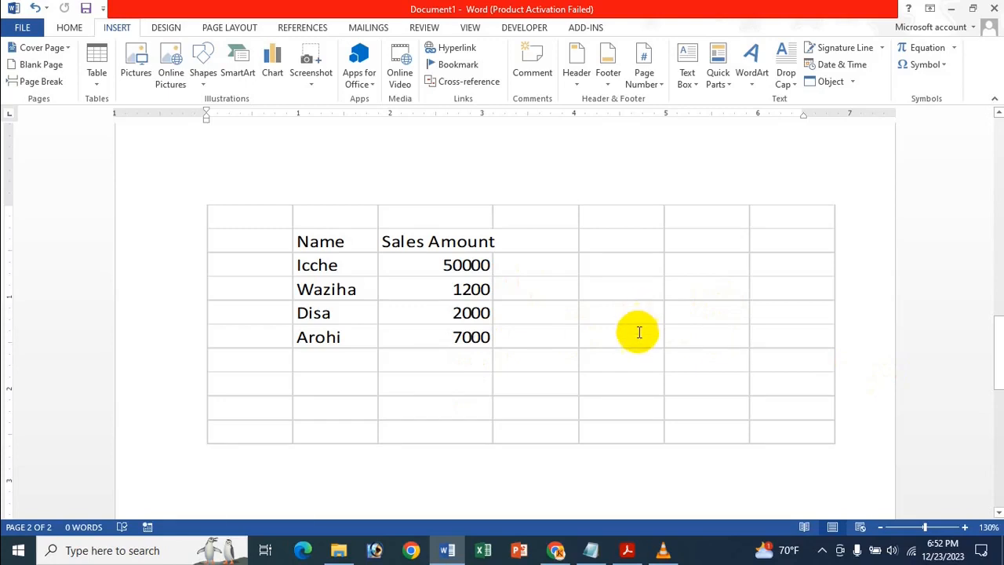
{"action": "left_click", "coordinate": [99, 75]}
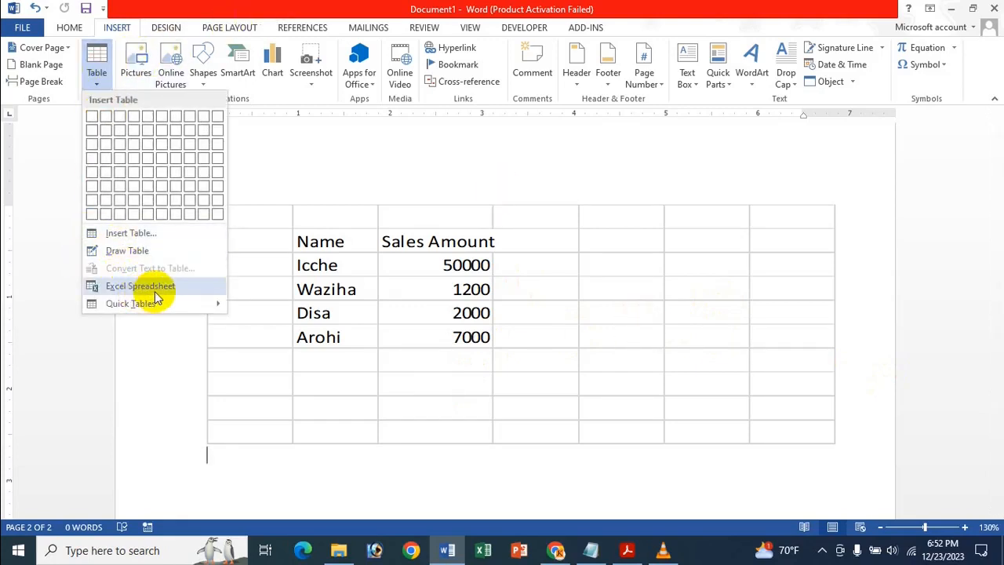
{"action": "left_click", "coordinate": [396, 9]}
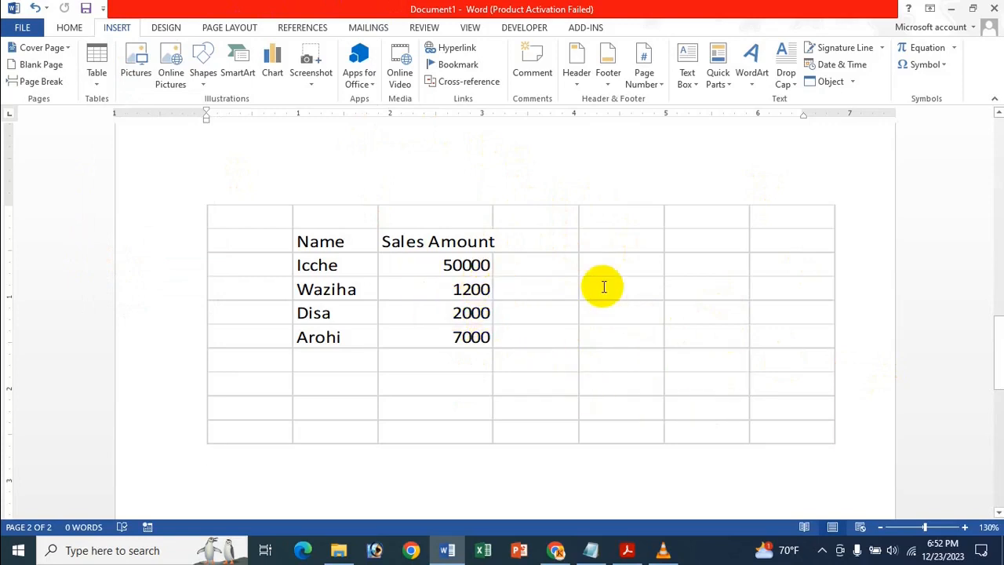
{"action": "left_click", "coordinate": [96, 61]}
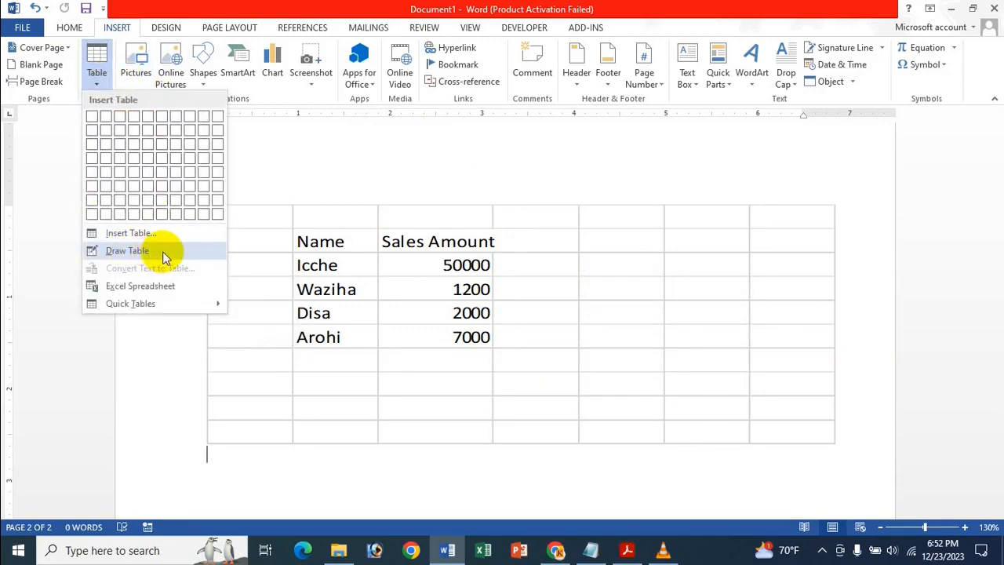
{"action": "left_click", "coordinate": [415, 316]}
Step: Reopen the embedded spreadsheet for editing and view its formula function library
{"action": "double_click", "coordinate": [529, 302]}
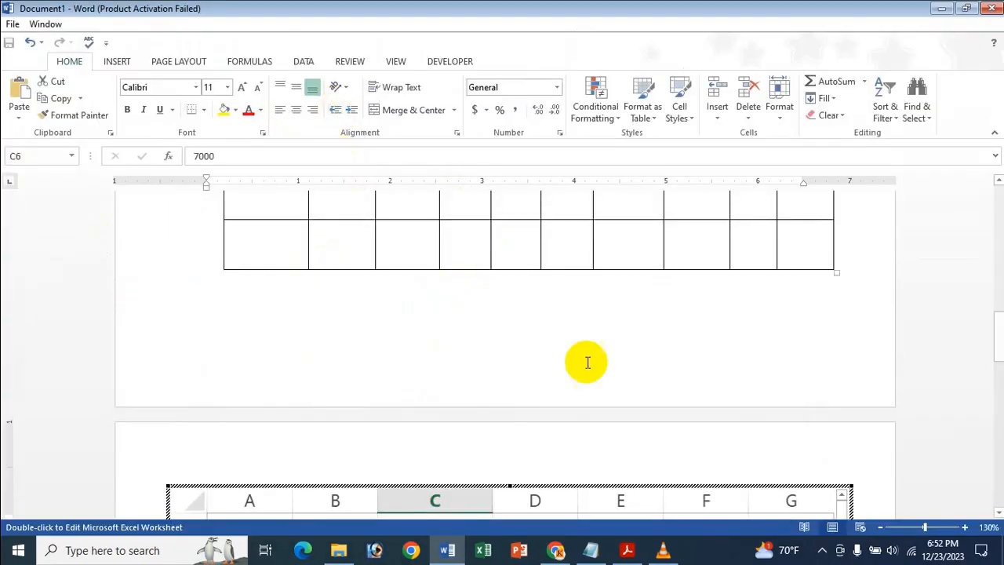
{"action": "scroll", "coordinate": [587, 362], "scroll_direction": "down", "scroll_amount": 5}
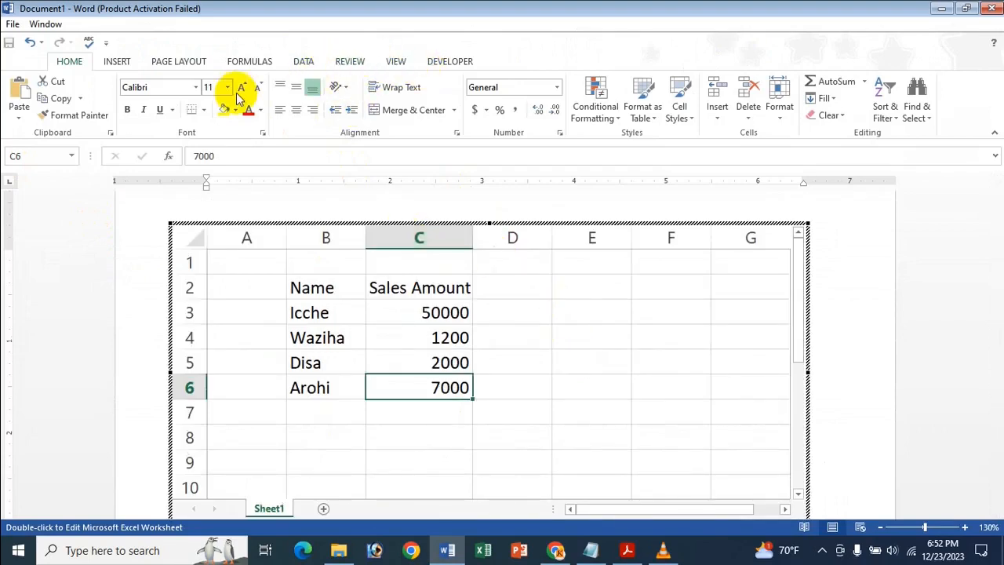
{"action": "left_click", "coordinate": [247, 62]}
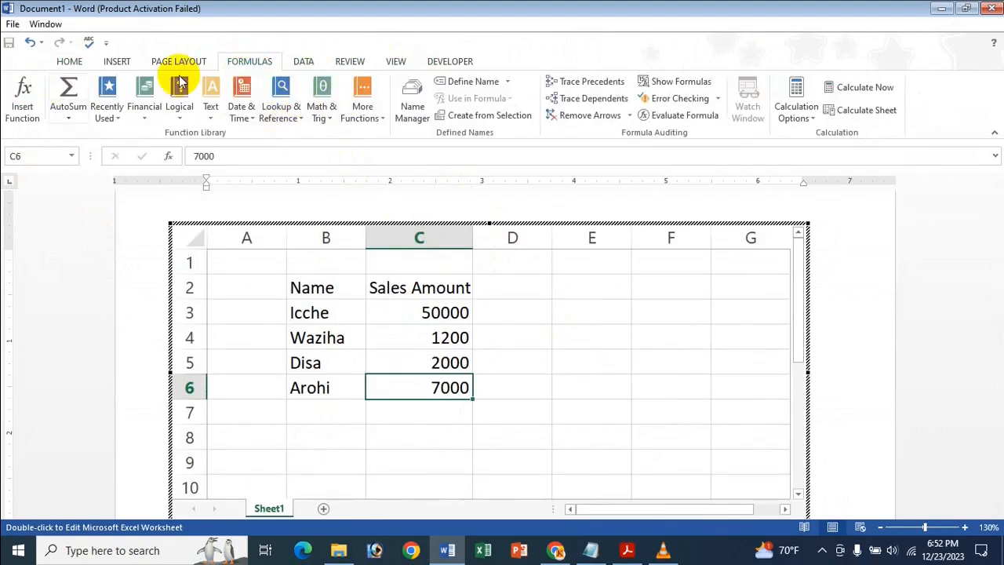
Step: Close the document without saving its changes
{"action": "left_click", "coordinate": [980, 10]}
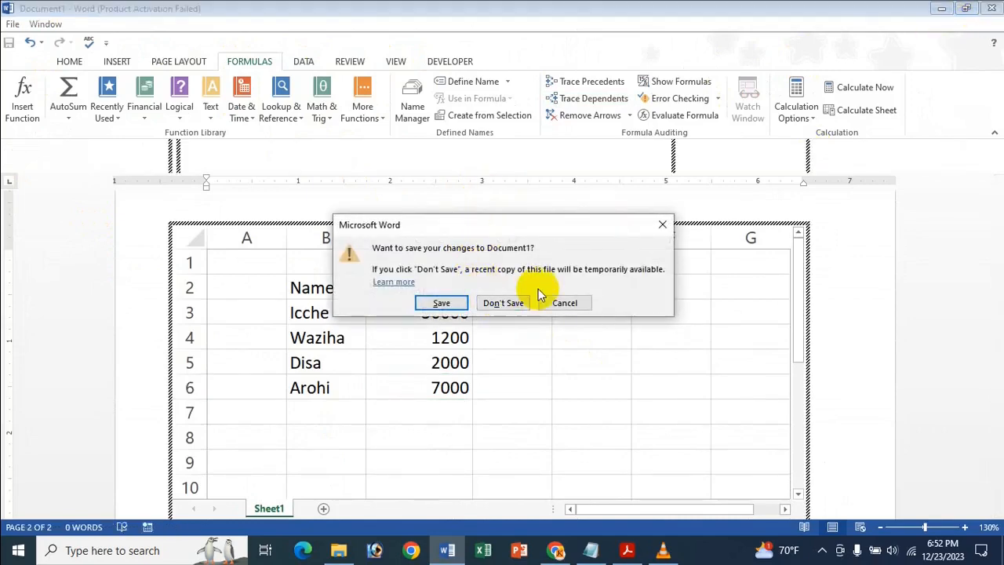
{"action": "left_click", "coordinate": [516, 302]}
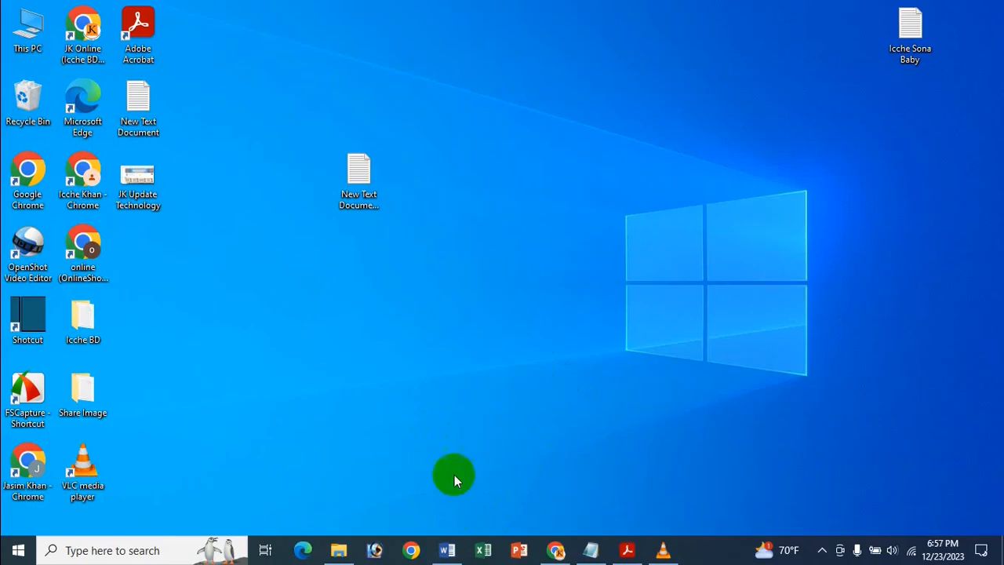
Step: Switch back to the Word document, deselect the embedded spreadsheet and place the cursor below it
{"action": "left_click", "coordinate": [447, 550]}
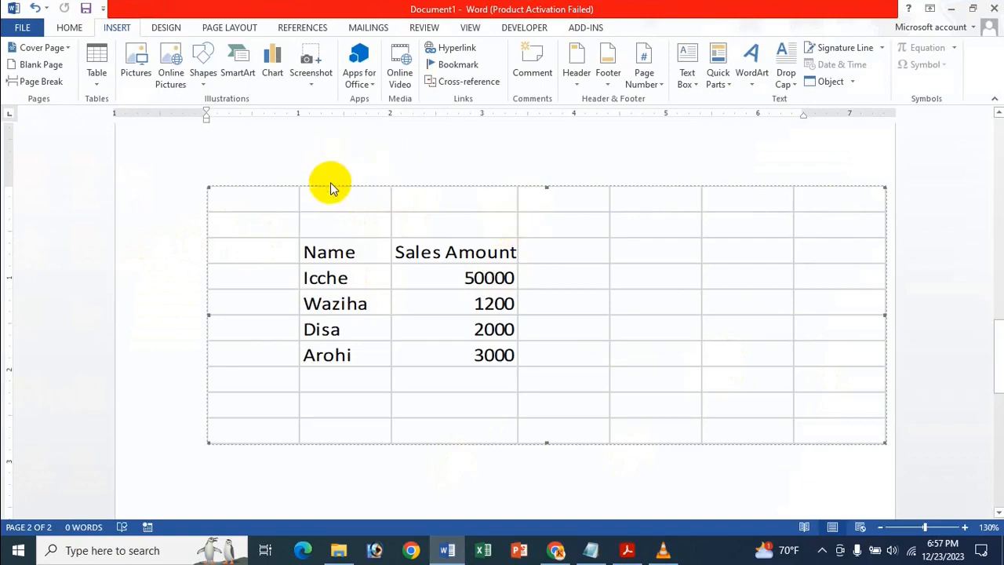
{"action": "left_click", "coordinate": [407, 312]}
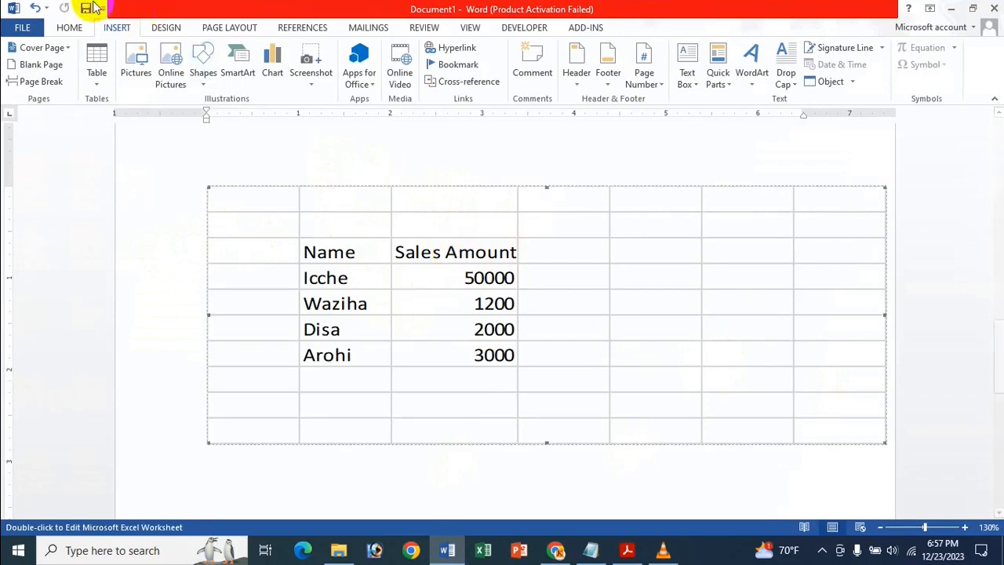
{"action": "left_click", "coordinate": [92, 69]}
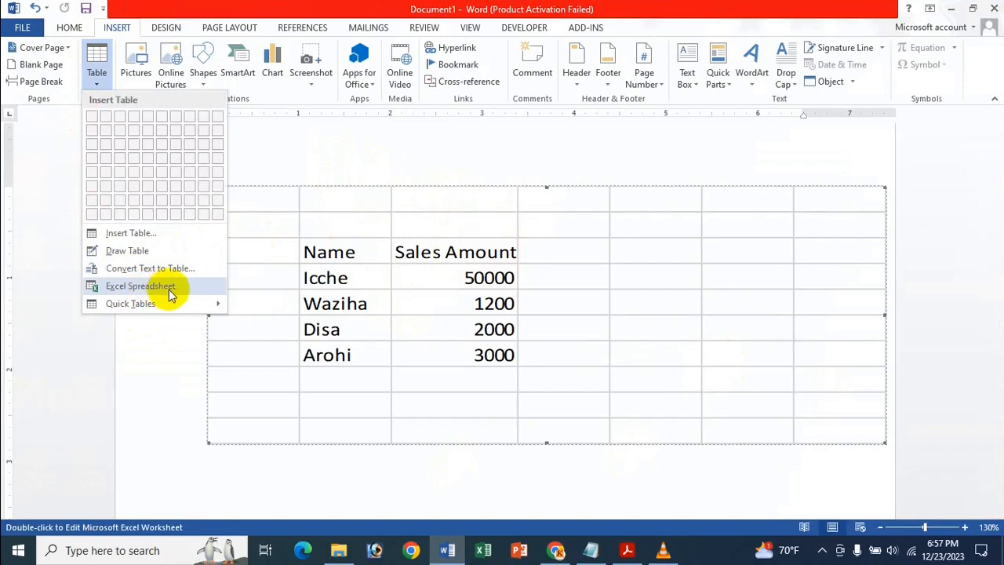
{"action": "left_click", "coordinate": [459, 273]}
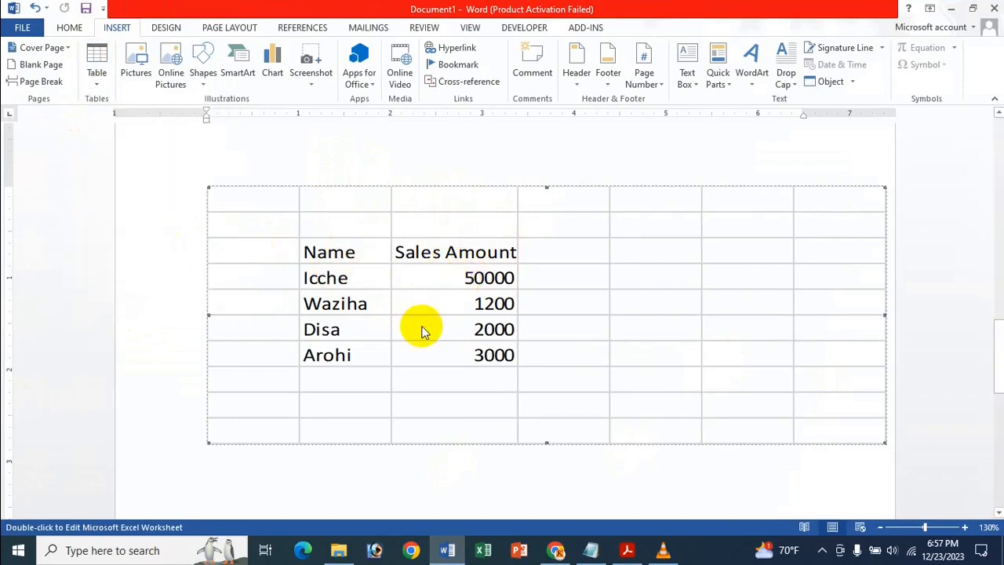
{"action": "left_click", "coordinate": [232, 486]}
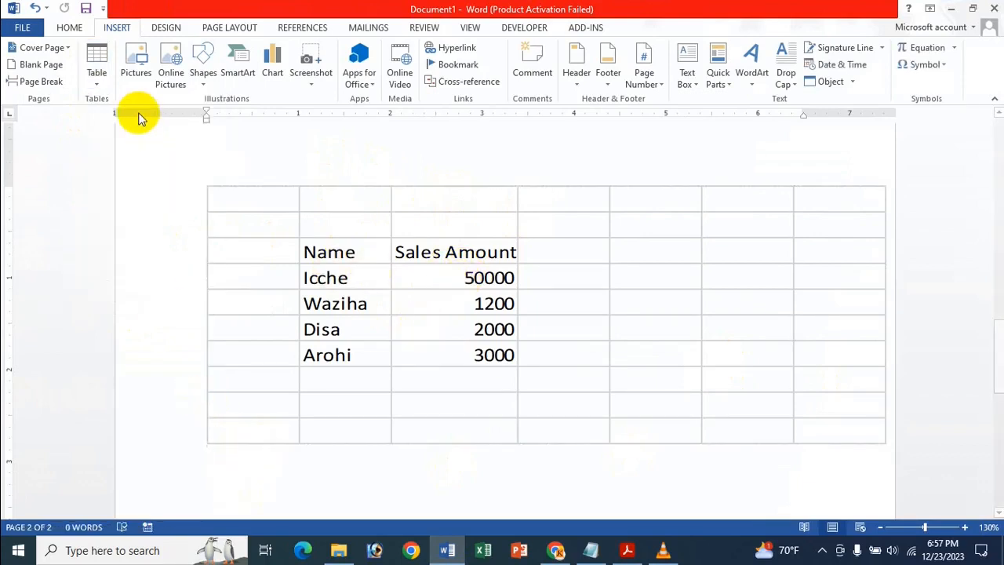
Step: Start a new empty line below the embedded spreadsheet
{"action": "left_click", "coordinate": [96, 79]}
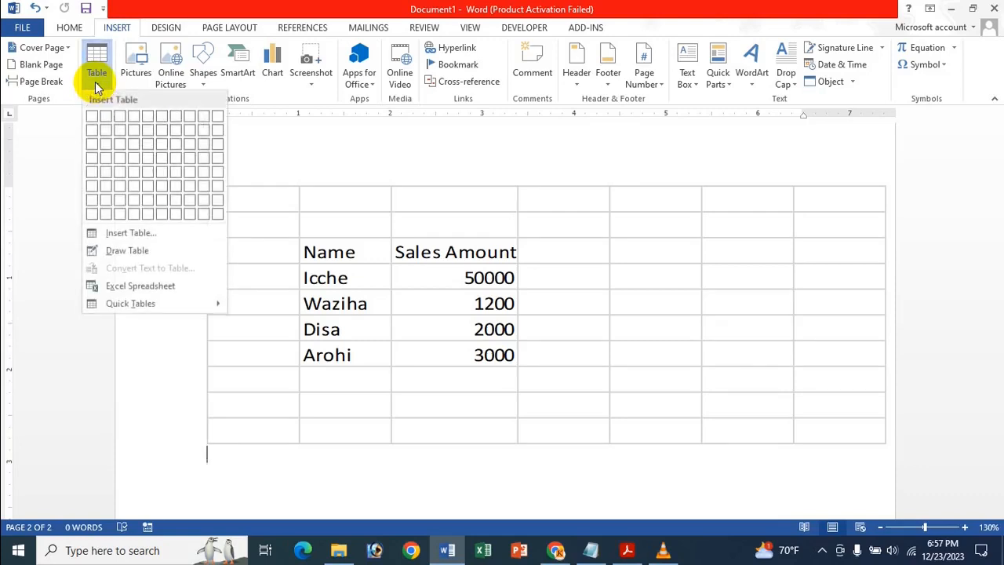
{"action": "left_click", "coordinate": [163, 304]}
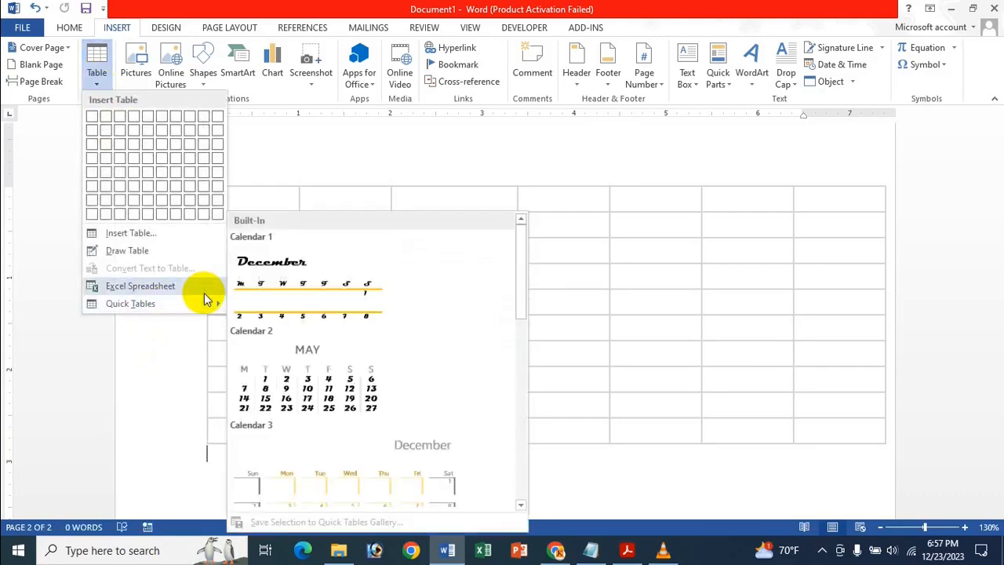
{"action": "scroll", "coordinate": [278, 374], "scroll_direction": "down", "scroll_amount": 2}
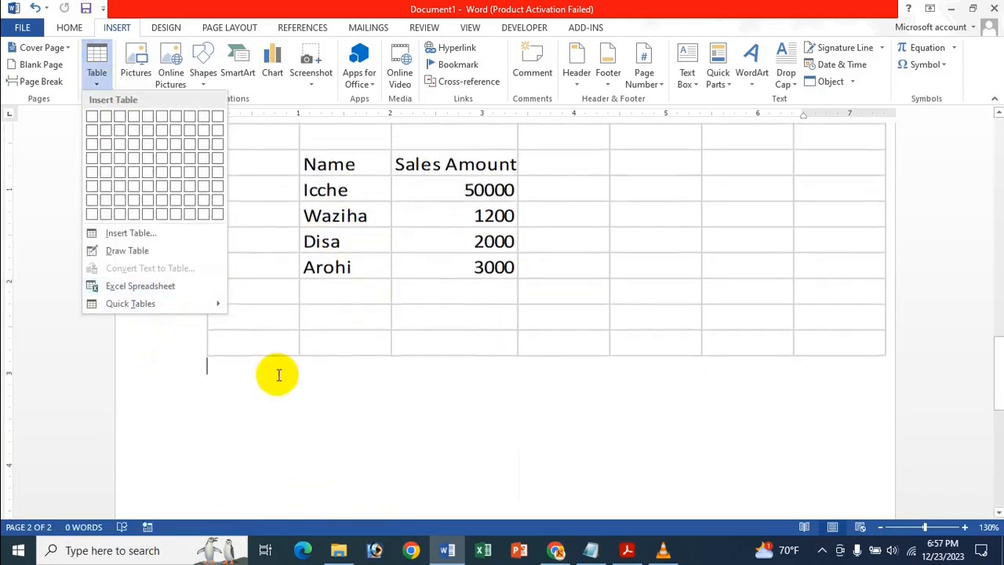
{"action": "left_click", "coordinate": [278, 374]}
{"action": "key", "text": "Return"}
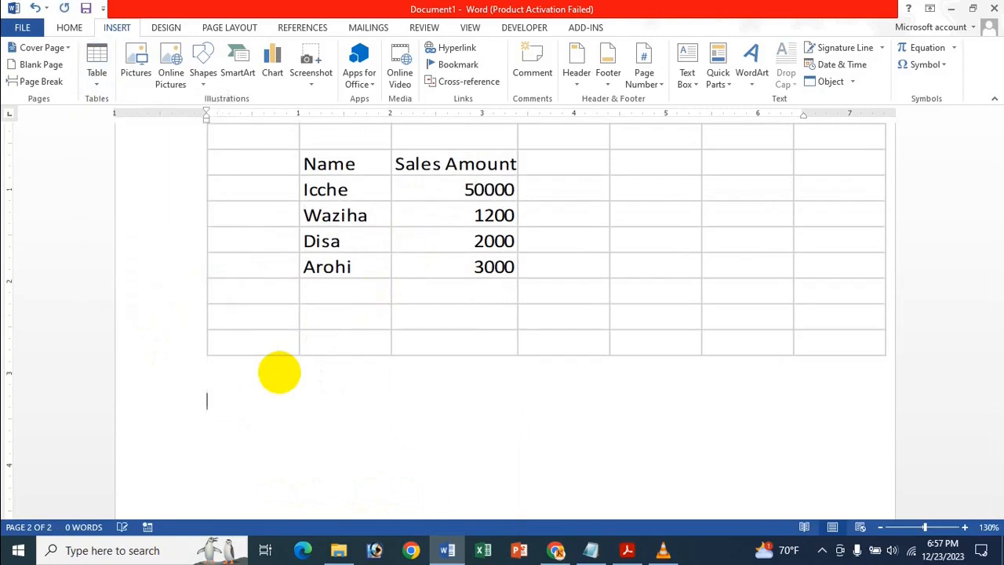
Step: Insert the built-in Double Table quick table with the Greek alphabet below the embedded spreadsheet
{"action": "left_click", "coordinate": [96, 73]}
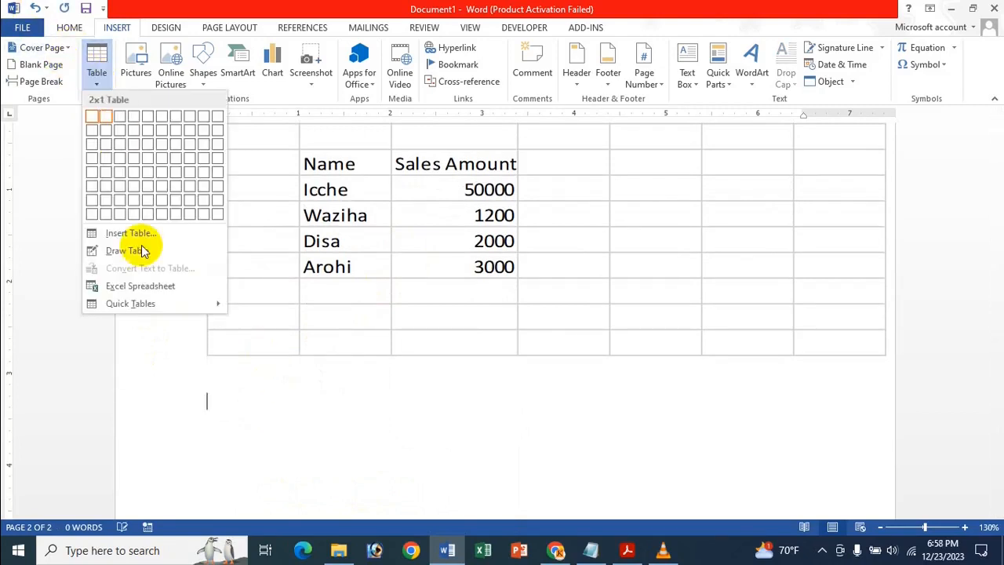
{"action": "mouse_move", "coordinate": [148, 303]}
{"action": "scroll", "coordinate": [377, 411], "scroll_direction": "down", "scroll_amount": 5}
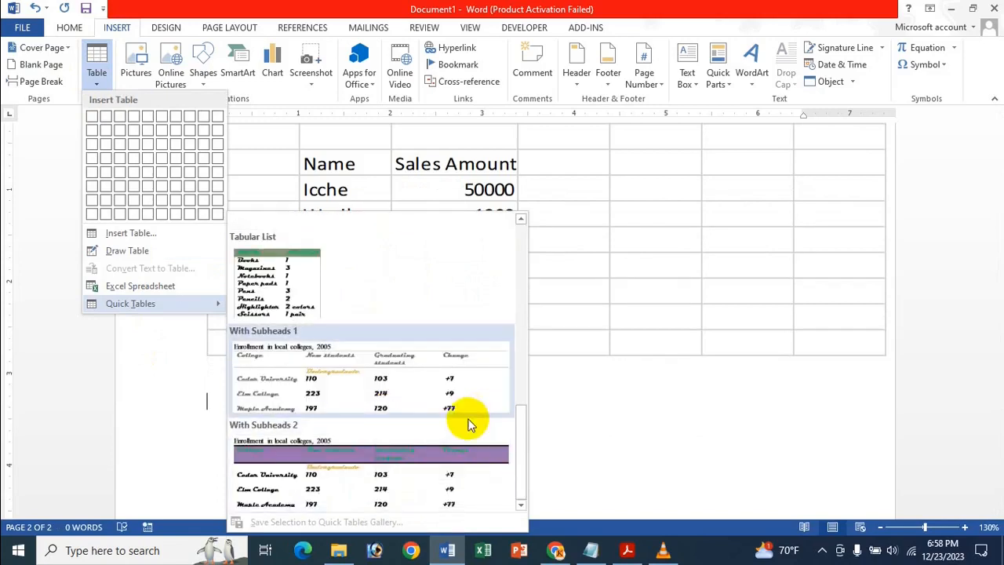
{"action": "scroll", "coordinate": [448, 424], "scroll_direction": "up", "scroll_amount": 6}
{"action": "scroll", "coordinate": [448, 424], "scroll_direction": "down", "scroll_amount": 3}
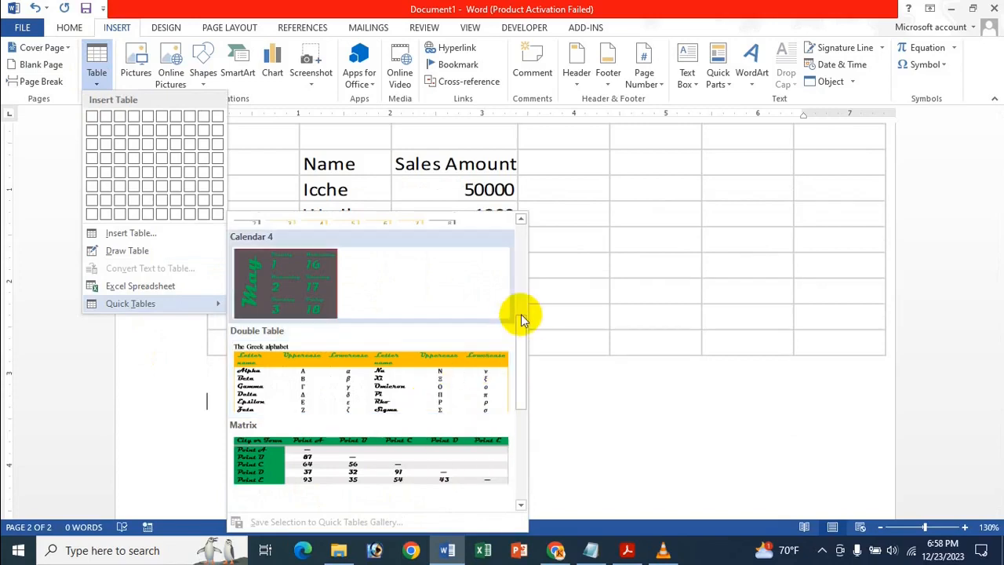
{"action": "mouse_move", "coordinate": [522, 332]}
{"action": "left_mouse_down"}
{"action": "mouse_move", "coordinate": [520, 233]}
{"action": "mouse_move", "coordinate": [513, 460]}
{"action": "mouse_move", "coordinate": [521, 326]}
{"action": "left_mouse_up"}
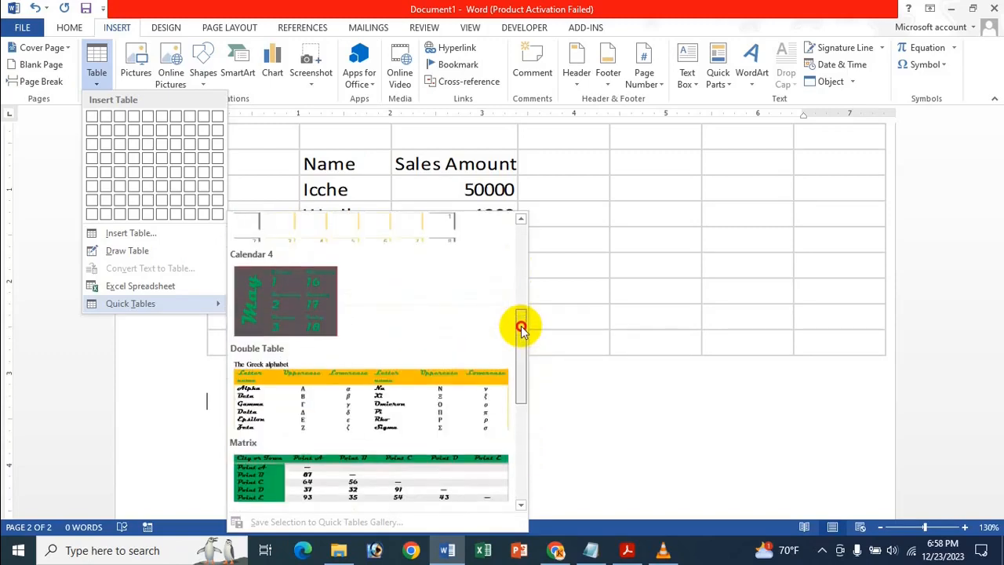
{"action": "left_click", "coordinate": [406, 417]}
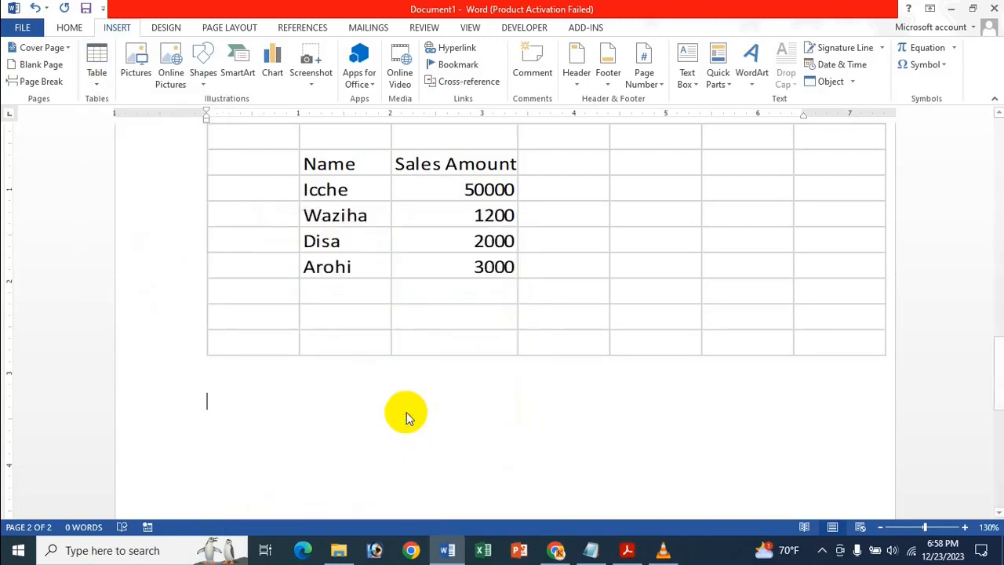
{"action": "scroll", "coordinate": [401, 409], "scroll_direction": "down", "scroll_amount": 5}
{"action": "scroll", "coordinate": [333, 398], "scroll_direction": "down", "scroll_amount": 2}
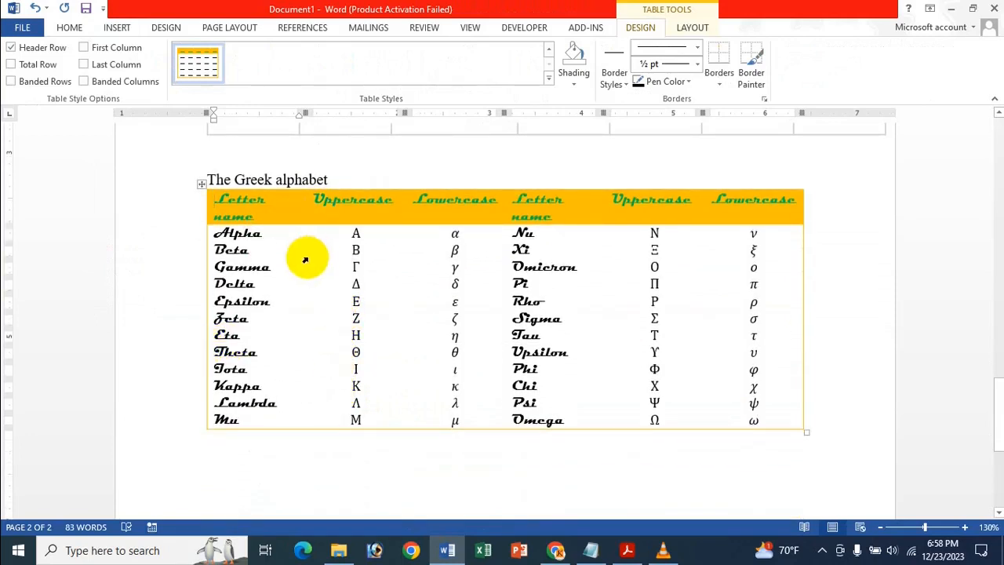
Step: Create a one-row, seven-column table below the Greek alphabet table from a line of eight tab-separated plus signs
{"action": "scroll", "coordinate": [287, 265], "scroll_direction": "down", "scroll_amount": 2}
{"action": "left_click", "coordinate": [292, 397]}
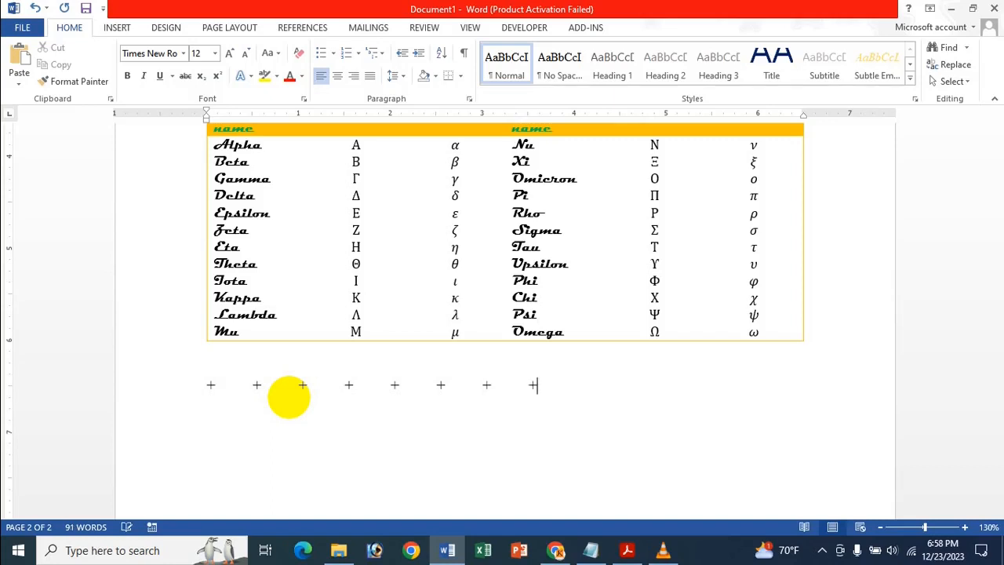
{"action": "key", "text": "Return"}
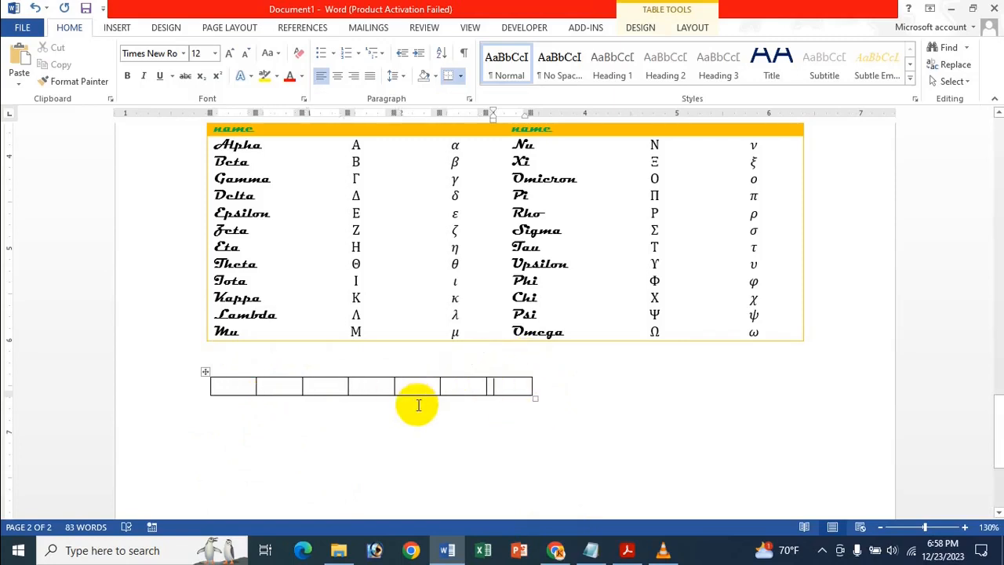
Step: Add rows at the end of the seven-column table until it has eight rows
{"action": "key", "text": "Tab"}
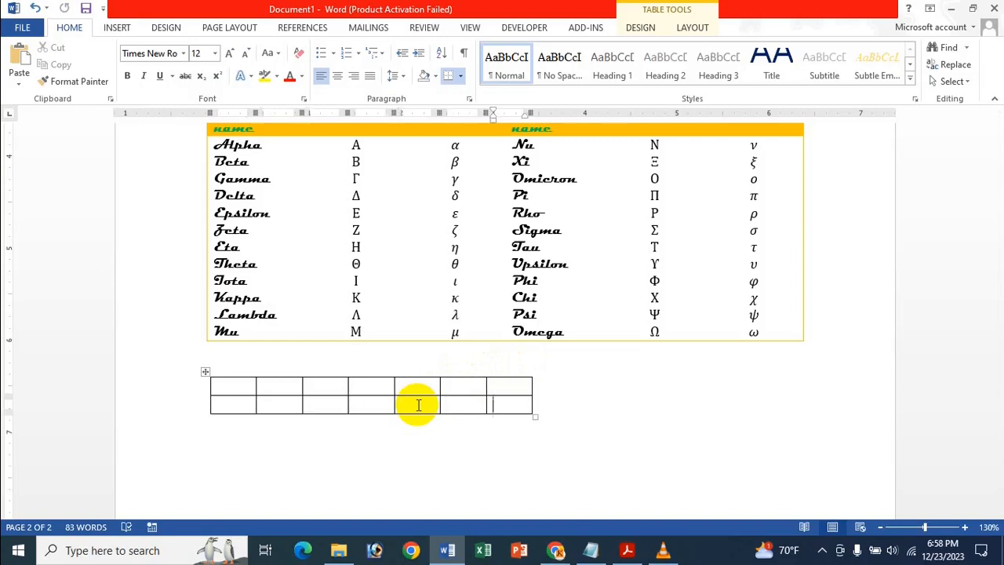
{"action": "key", "text": "Tab"}
{"action": "key", "text": "Tab"}
{"action": "key", "text": "Tab"}
{"action": "key", "text": "Tab"}
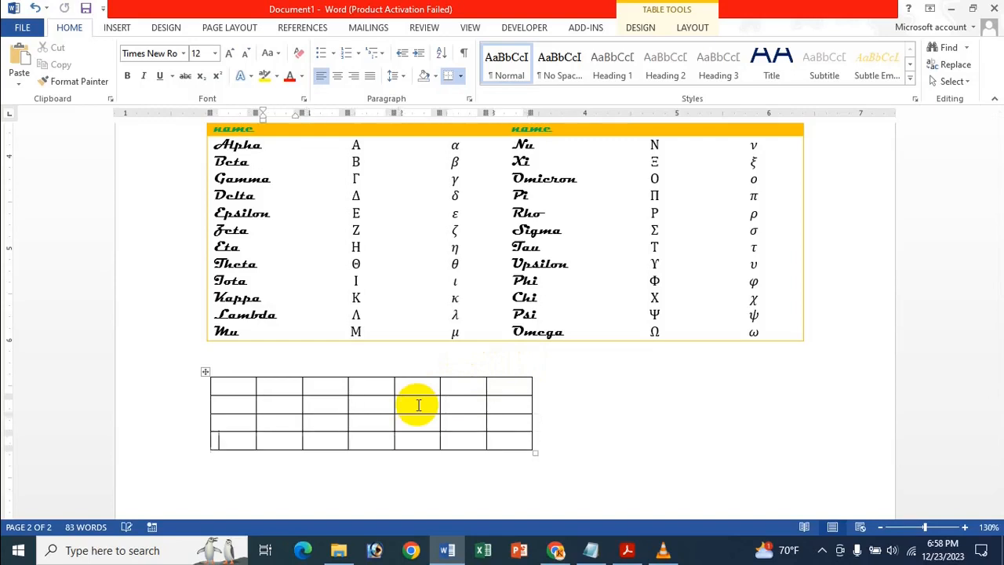
{"action": "key", "text": "Tab"}
{"action": "key", "text": "Tab"}
{"action": "key", "text": "Tab"}
{"action": "key", "text": "Tab"}
{"action": "key", "text": "Tab"}
{"action": "key", "text": "Tab"}
{"action": "key", "text": "Tab"}
{"action": "key", "text": "Tab"}
{"action": "key", "text": "Tab"}
{"action": "key", "text": "Tab"}
{"action": "key", "text": "Tab"}
{"action": "key", "text": "Tab"}
{"action": "key", "text": "Tab"}
{"action": "key", "text": "Tab"}
{"action": "key", "text": "Tab"}
{"action": "key", "text": "Tab"}
{"action": "key", "text": "Tab"}
{"action": "key", "text": "Tab"}
{"action": "key", "text": "Tab"}
{"action": "key", "text": "Tab"}
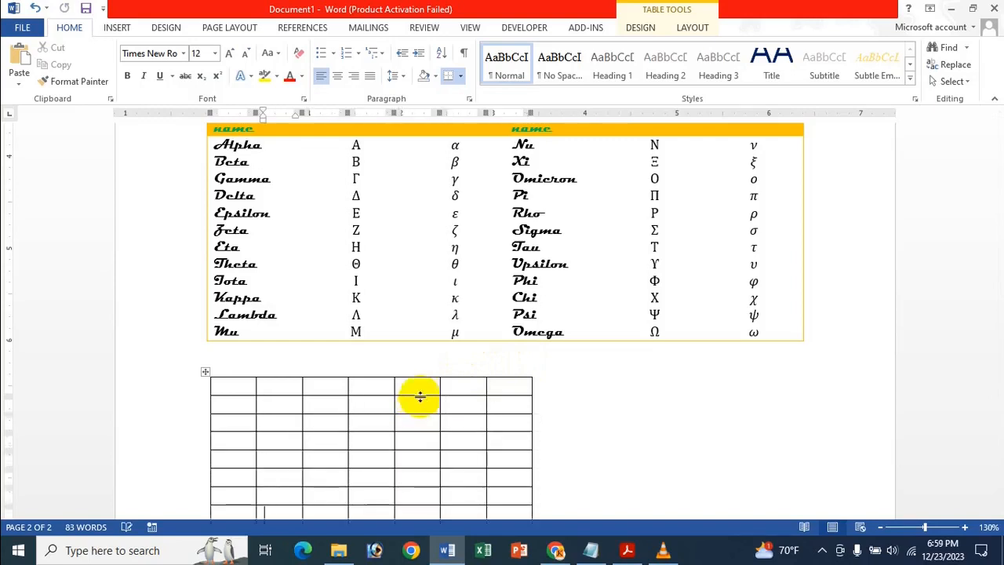
Step: Enlarge the seven-column table from its corner to about 5.7 inches wide, with taller rows
{"action": "scroll", "coordinate": [410, 381], "scroll_direction": "down", "scroll_amount": 4}
{"action": "left_click", "coordinate": [441, 307]}
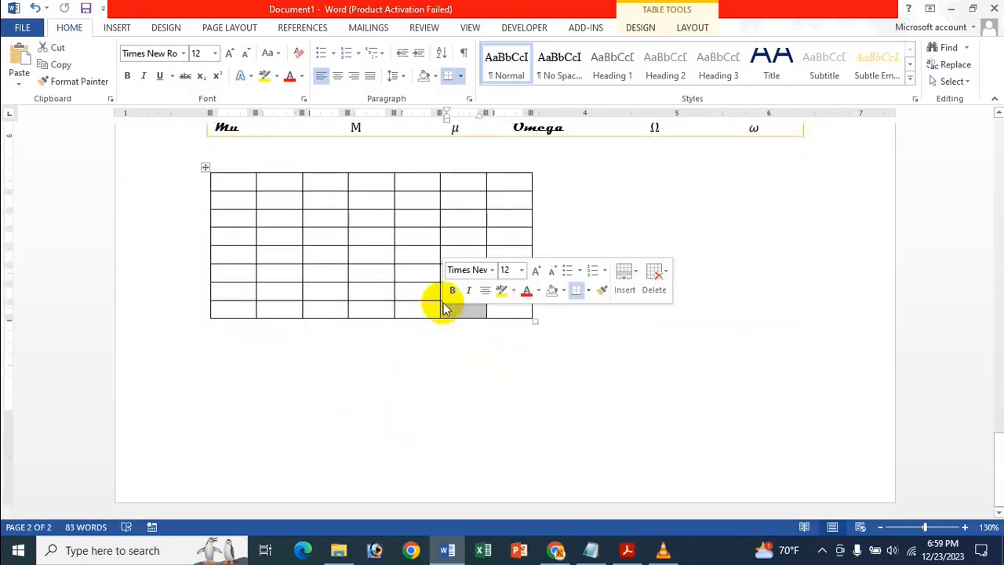
{"action": "left_click", "coordinate": [396, 289]}
{"action": "left_click", "coordinate": [374, 259]}
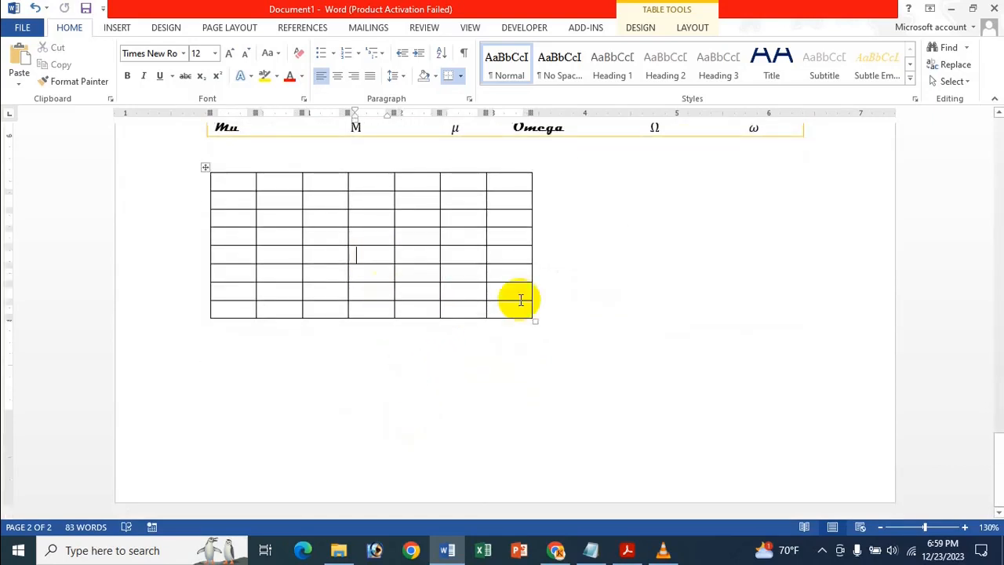
{"action": "left_click_drag", "start_coordinate": [538, 321], "coordinate": [733, 463]}
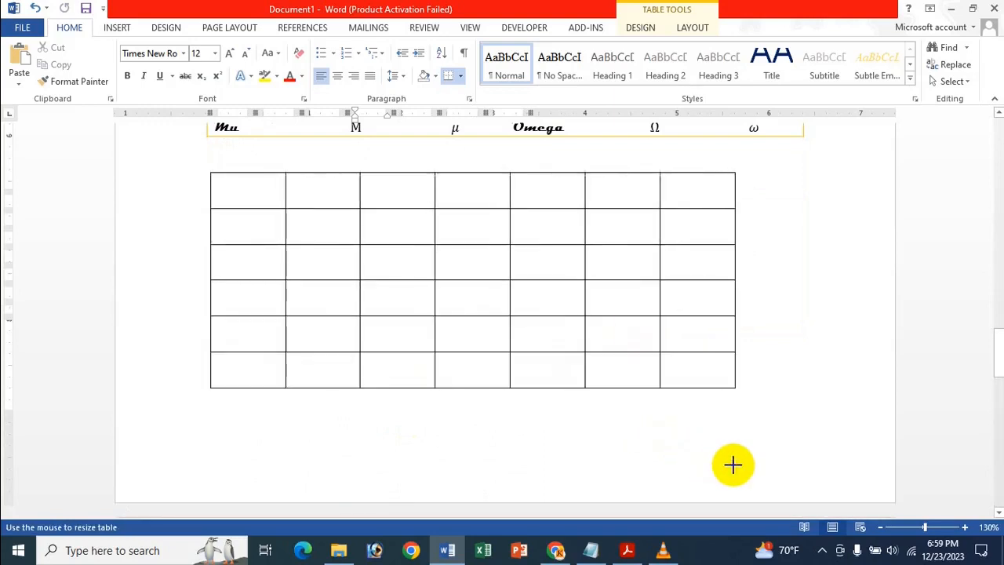
{"action": "left_click", "coordinate": [264, 178]}
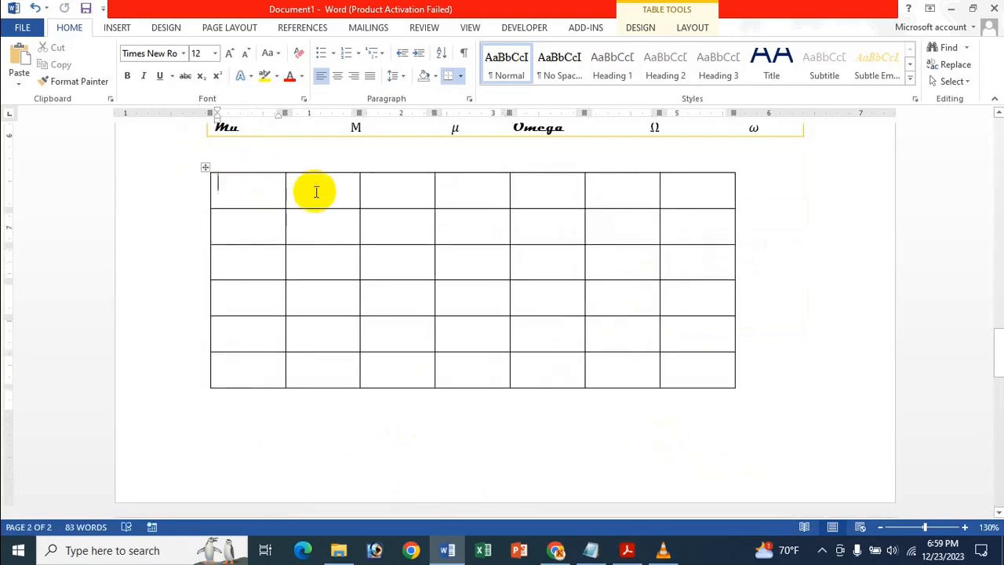
{"action": "left_click", "coordinate": [322, 193]}
{"action": "left_click", "coordinate": [428, 202]}
{"action": "left_click", "coordinate": [550, 255]}
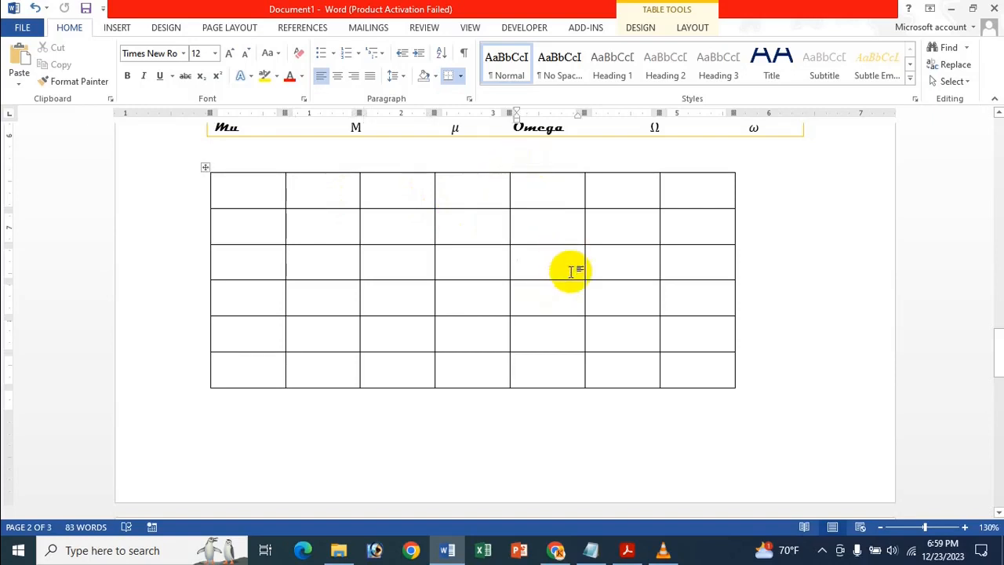
{"action": "left_click", "coordinate": [613, 306]}
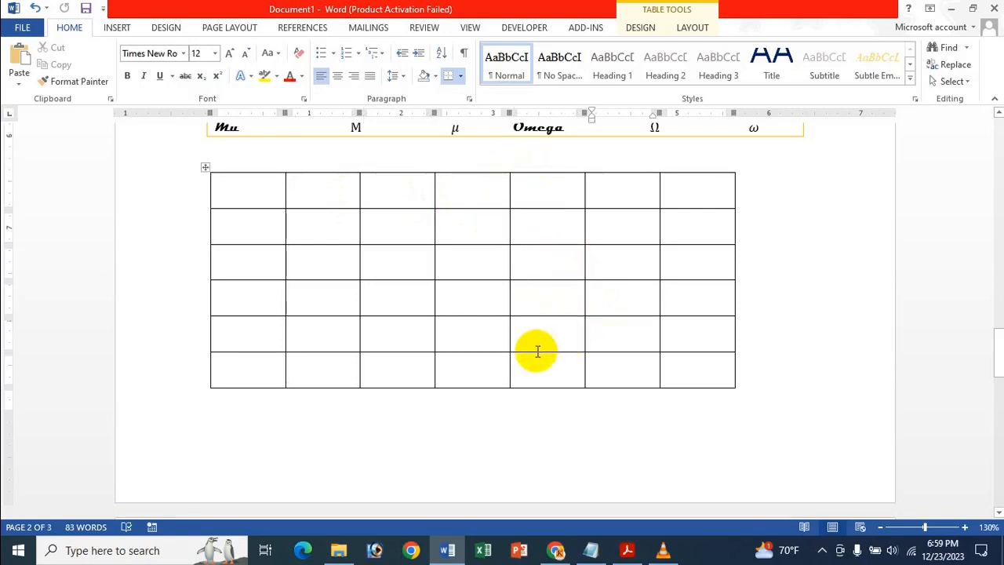
Step: Look over the tables created so far and return to the three-row, four-column table at the start of page 1
{"action": "scroll", "coordinate": [510, 363], "scroll_direction": "up", "scroll_amount": 10}
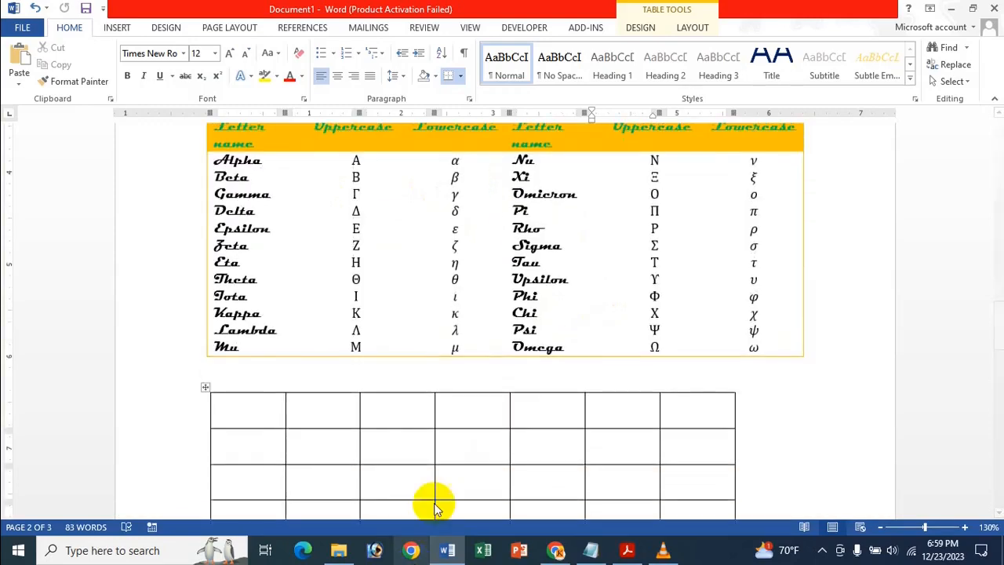
{"action": "scroll", "coordinate": [513, 439], "scroll_direction": "down", "scroll_amount": 10}
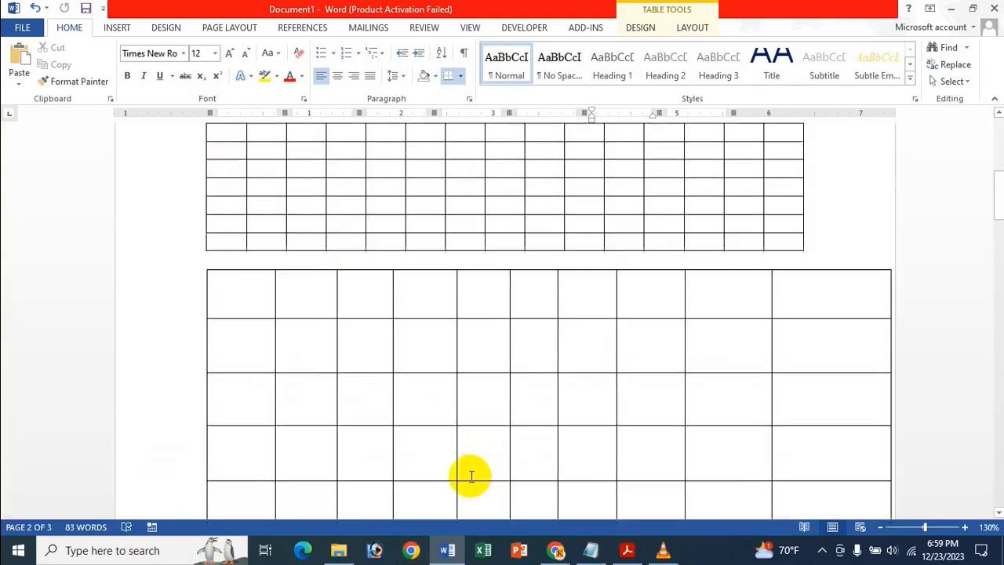
{"action": "left_click", "coordinate": [506, 275]}
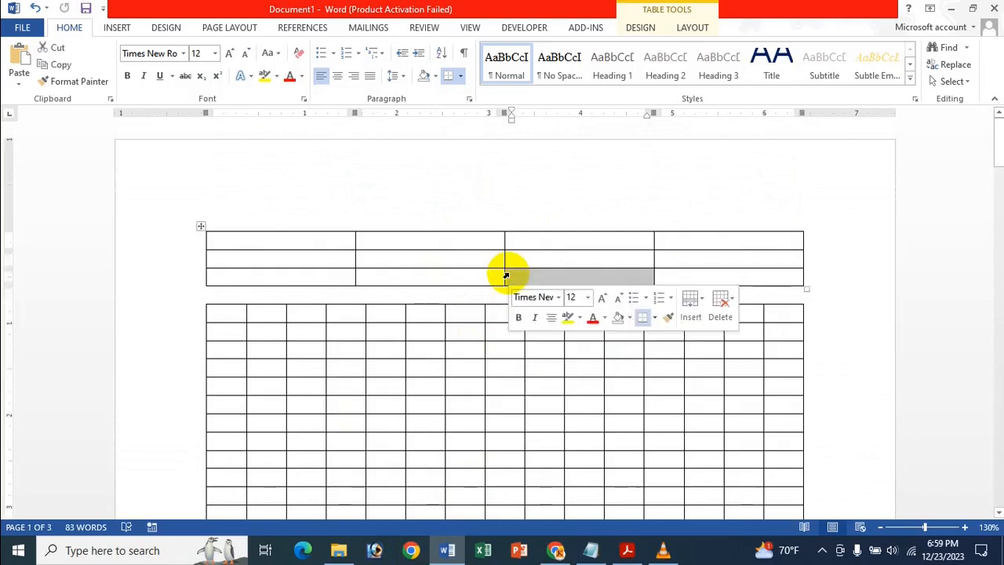
{"action": "left_click", "coordinate": [431, 257]}
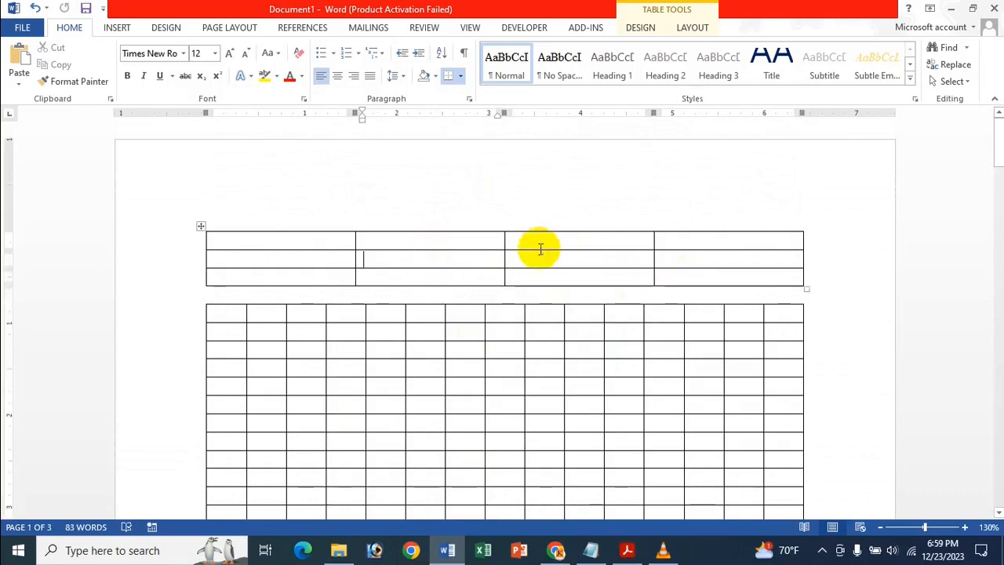
{"action": "scroll", "coordinate": [420, 430], "scroll_direction": "down", "scroll_amount": 5}
{"action": "scroll", "coordinate": [421, 419], "scroll_direction": "up", "scroll_amount": 3}
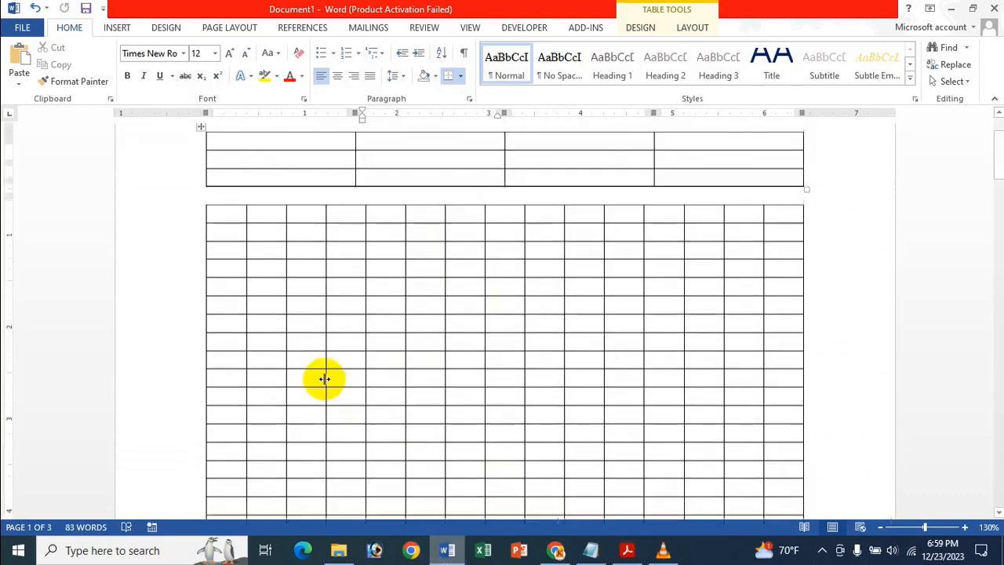
{"action": "left_click", "coordinate": [327, 155]}
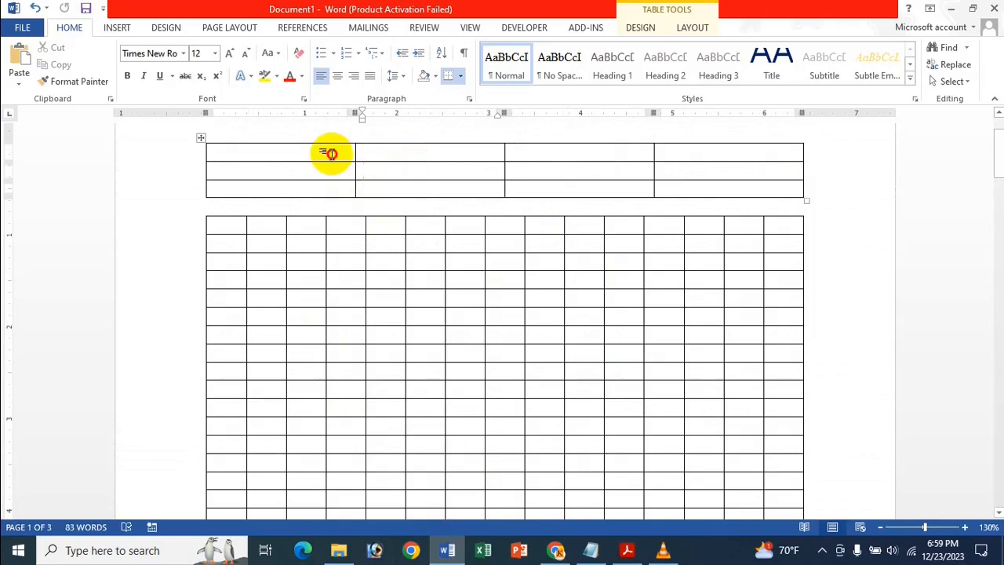
{"action": "scroll", "coordinate": [340, 206], "scroll_direction": "up", "scroll_amount": 2}
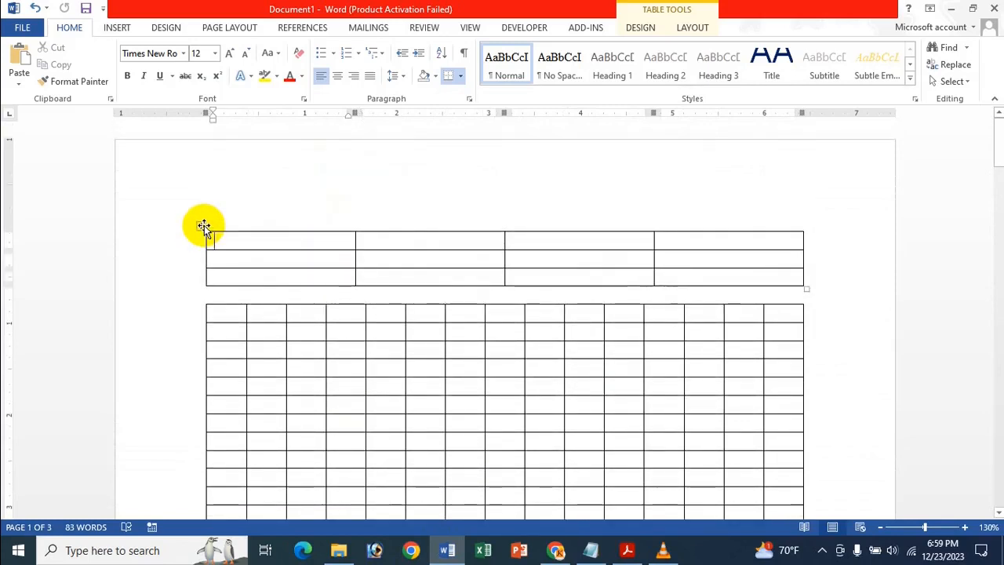
Step: Select the whole four-column table at the start of the document, and then only its first column
{"action": "left_click", "coordinate": [202, 226]}
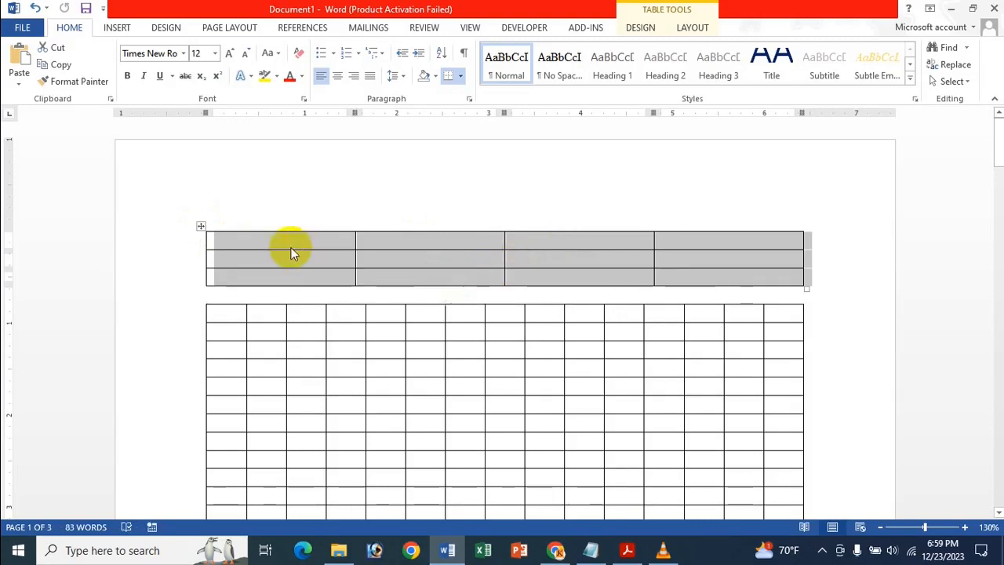
{"action": "left_click", "coordinate": [226, 235]}
{"action": "left_click_drag", "start_coordinate": [274, 240], "coordinate": [640, 295]}
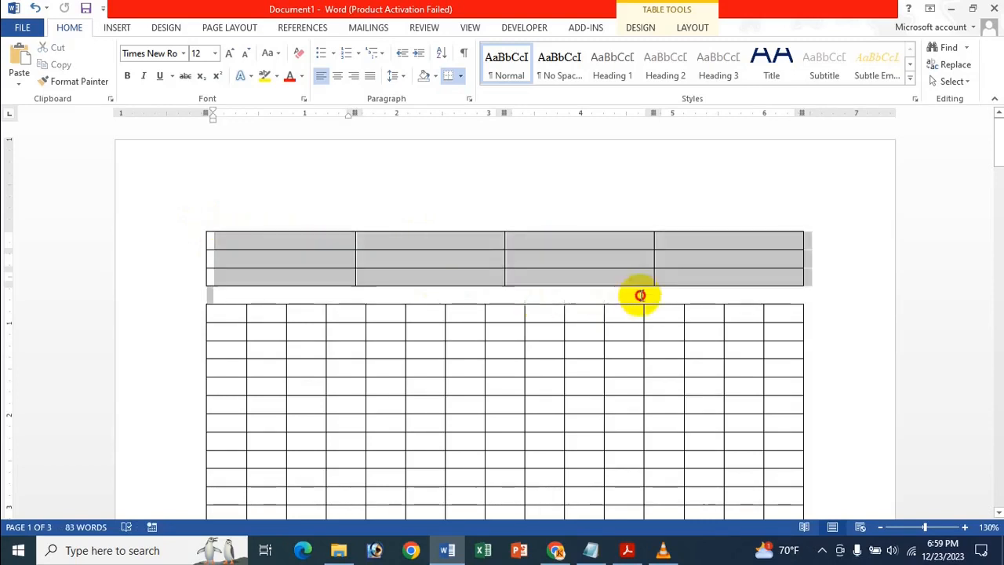
{"action": "left_click", "coordinate": [396, 260]}
{"action": "left_click", "coordinate": [308, 227]}
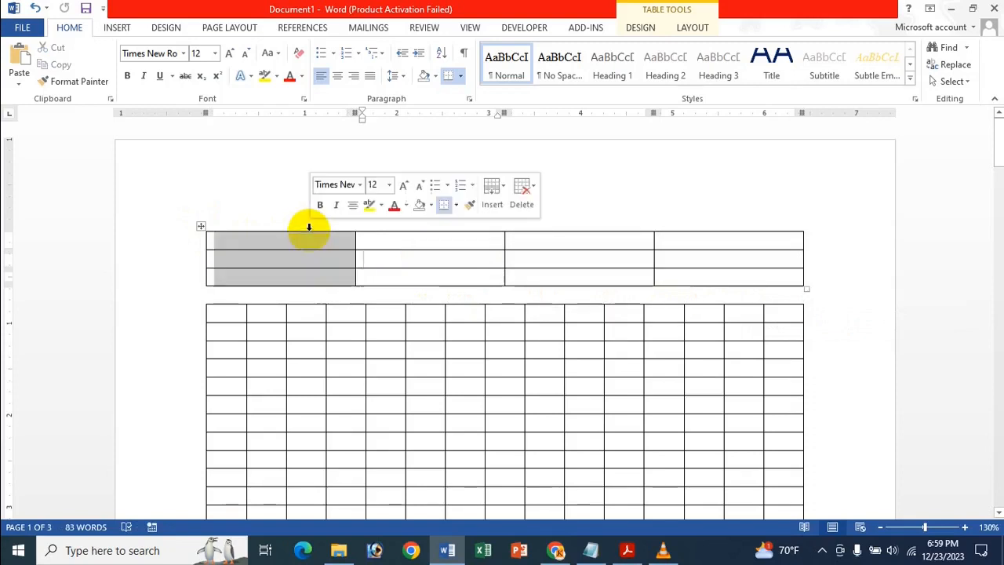
Step: Select the first cell of the four-column table and extend the selection across its first row, then down over the remaining rows
{"action": "left_click", "coordinate": [309, 239]}
{"action": "key", "text": "shift+Down"}
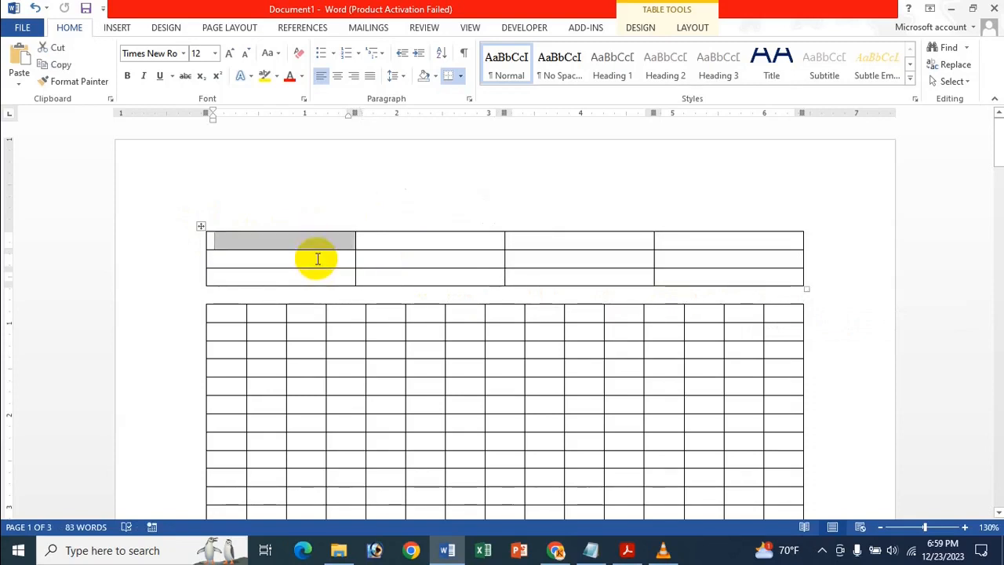
{"action": "key", "text": "shift+Right"}
{"action": "key", "text": "shift+Right"}
{"action": "key", "text": "shift+Right"}
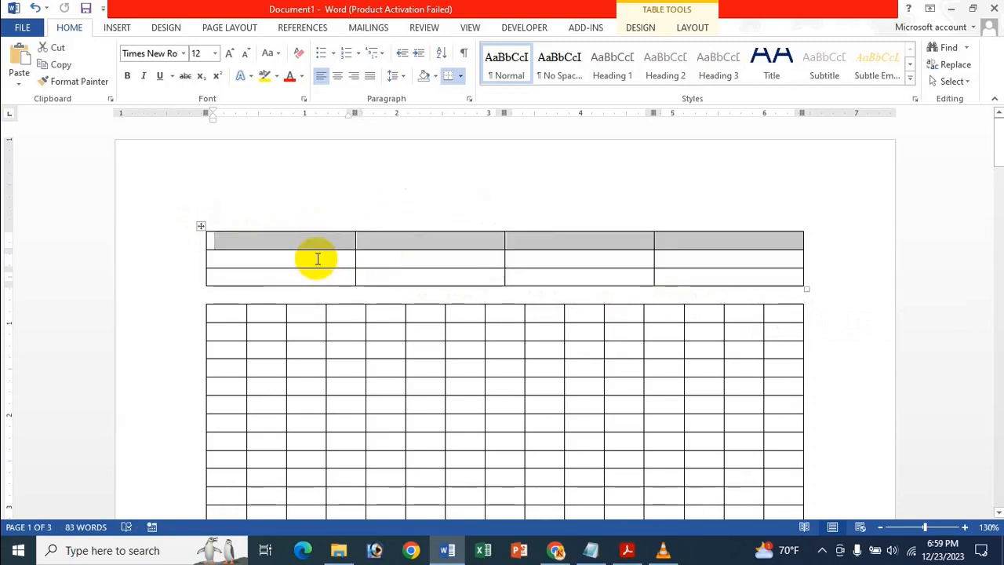
{"action": "key", "text": "shift+Down"}
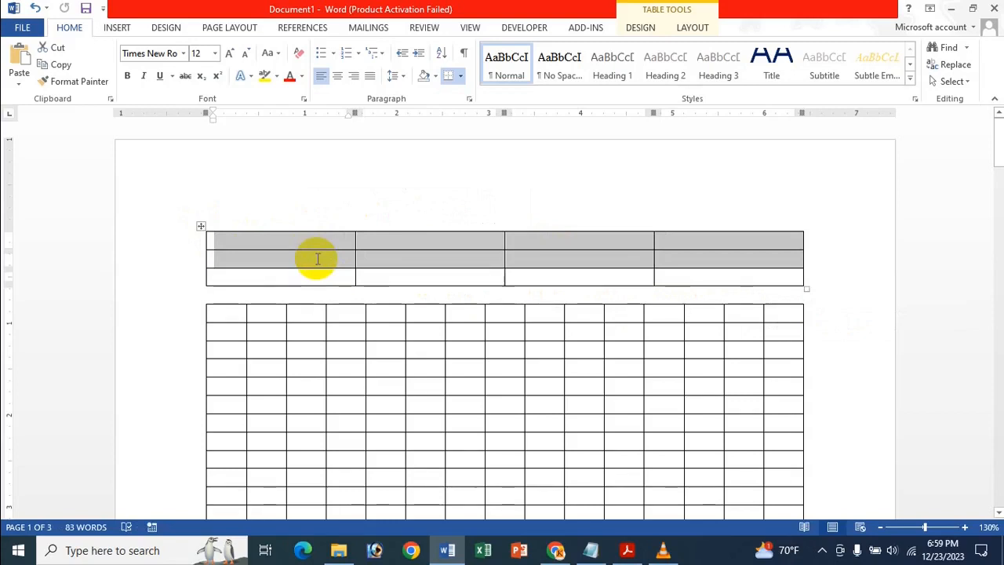
{"action": "key", "text": "shift+Down"}
Step: Select the four-column table's first column from its first cell, extend the selection across all columns, and clear it
{"action": "left_click", "coordinate": [319, 236]}
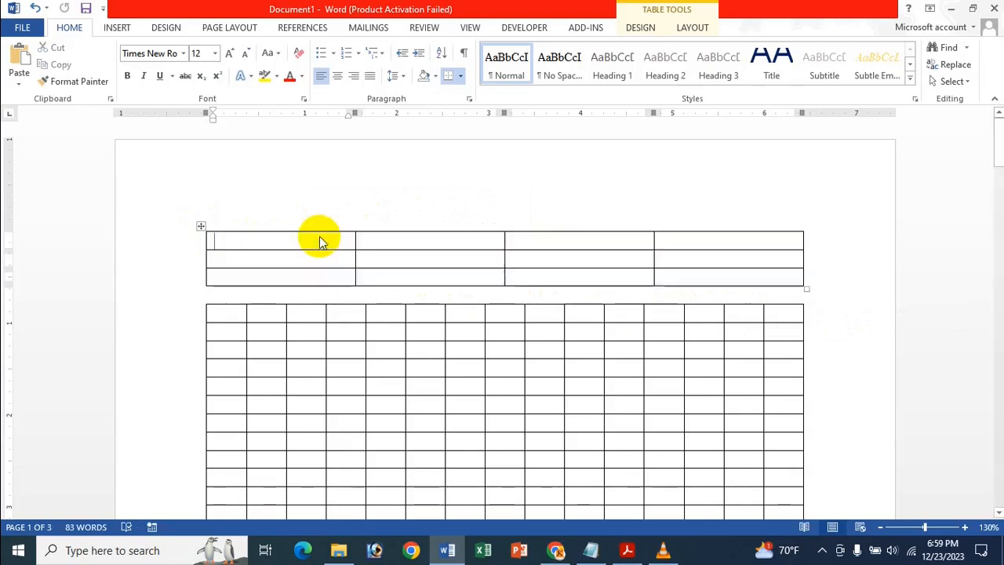
{"action": "key", "text": "shift+Down"}
{"action": "key", "text": "shift+Down"}
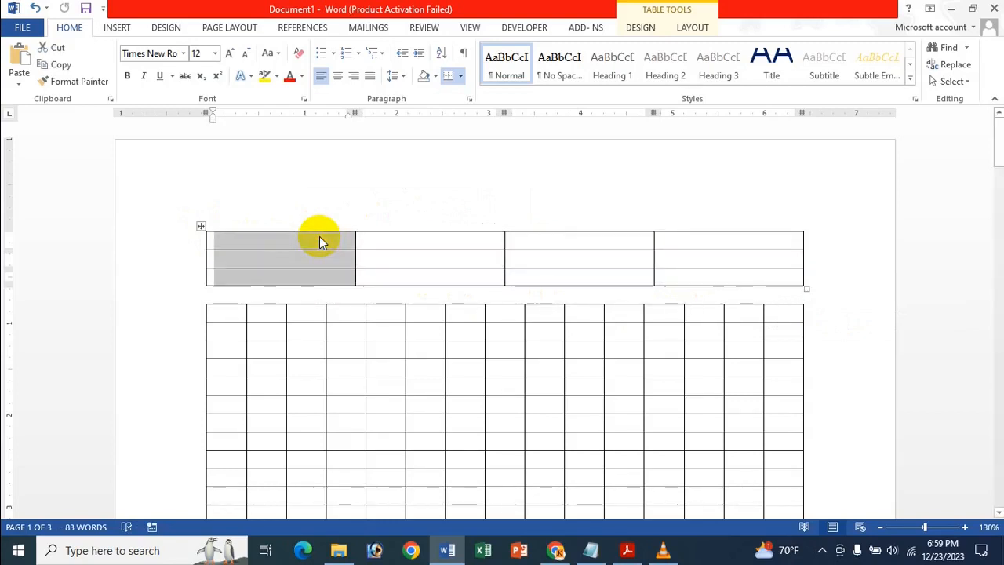
{"action": "key", "text": "shift+Right"}
{"action": "key", "text": "shift+Right"}
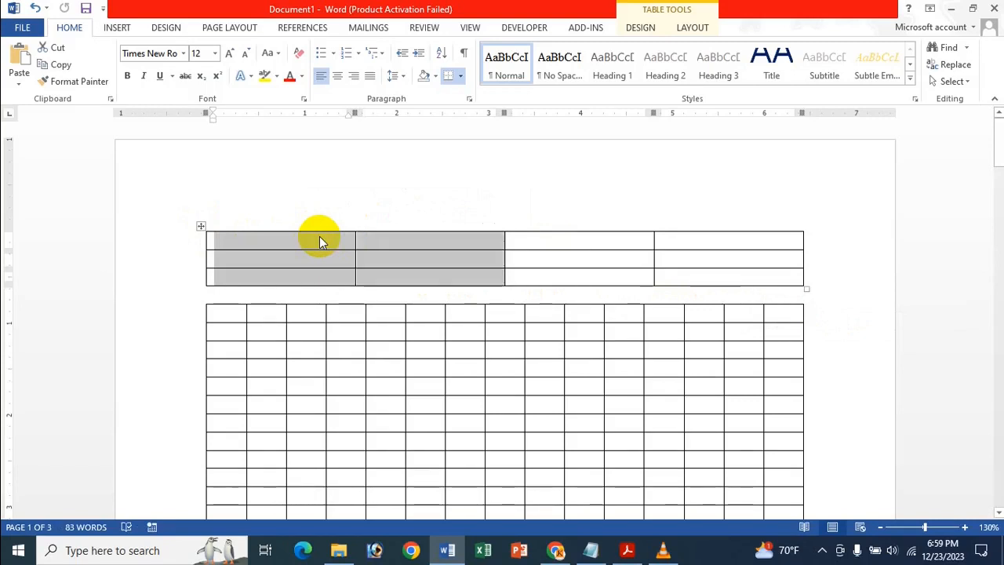
{"action": "key", "text": "shift+Right"}
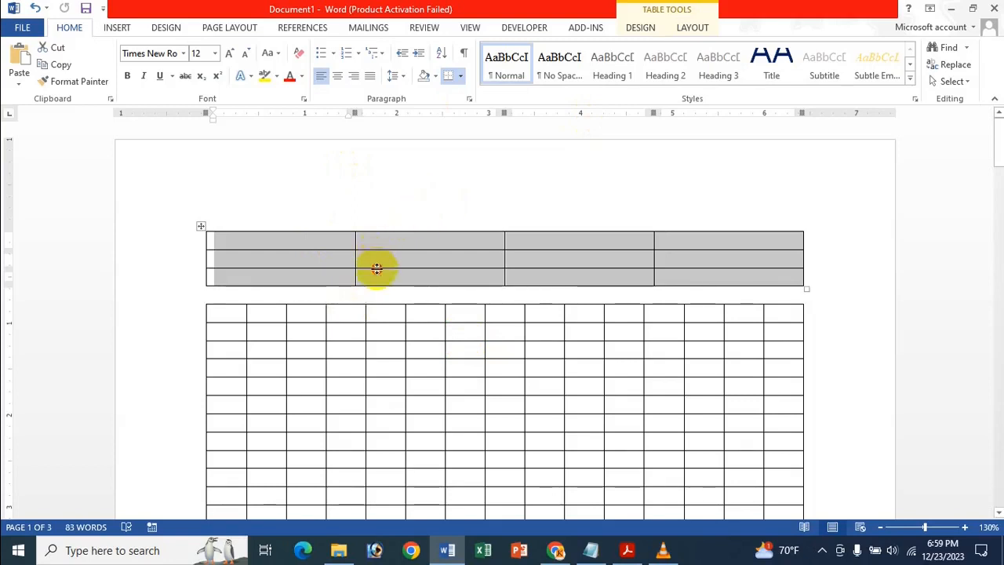
{"action": "left_click", "coordinate": [371, 239]}
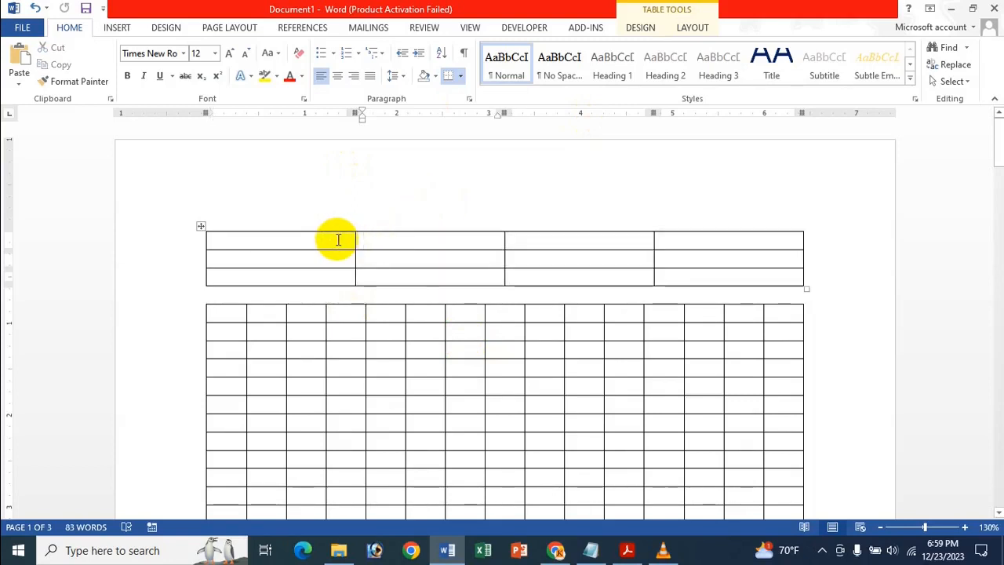
{"action": "right_click", "coordinate": [337, 239]}
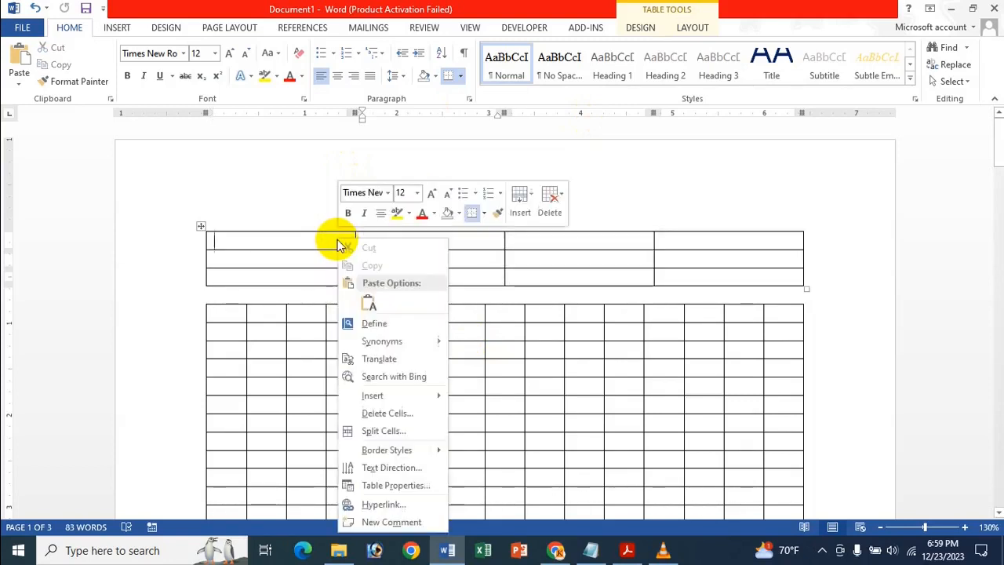
{"action": "left_click", "coordinate": [537, 280]}
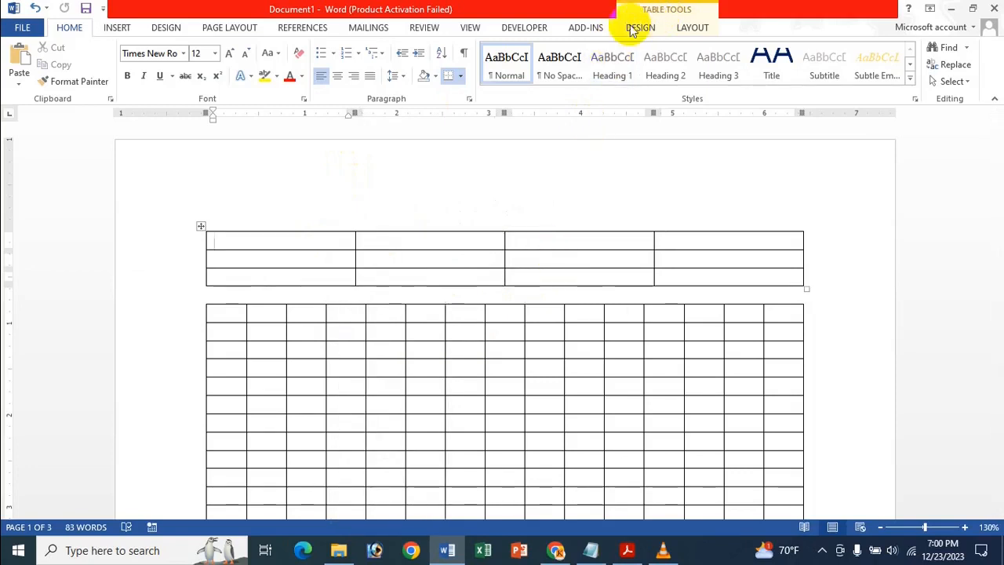
{"action": "left_click", "coordinate": [117, 28]}
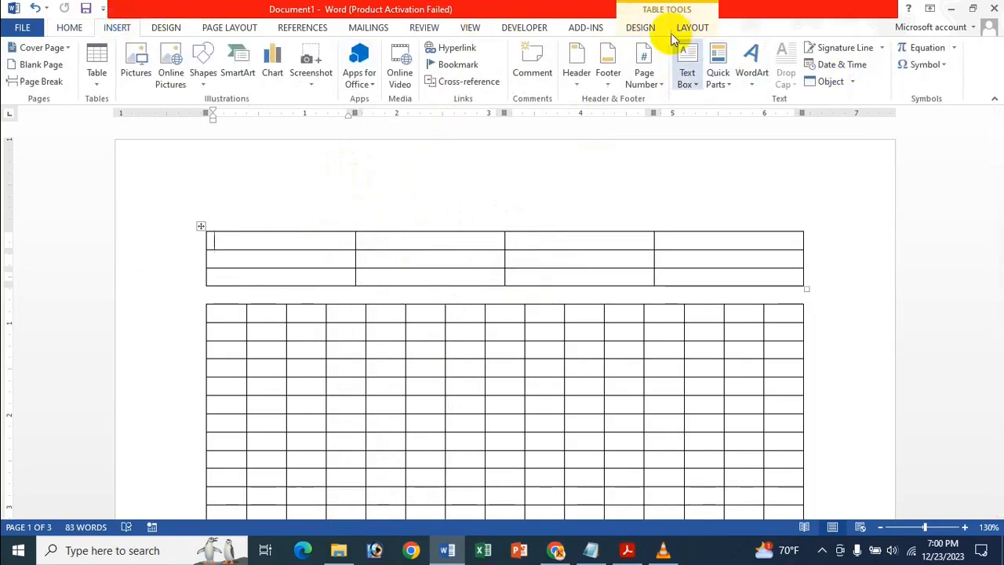
{"action": "left_click", "coordinate": [640, 27]}
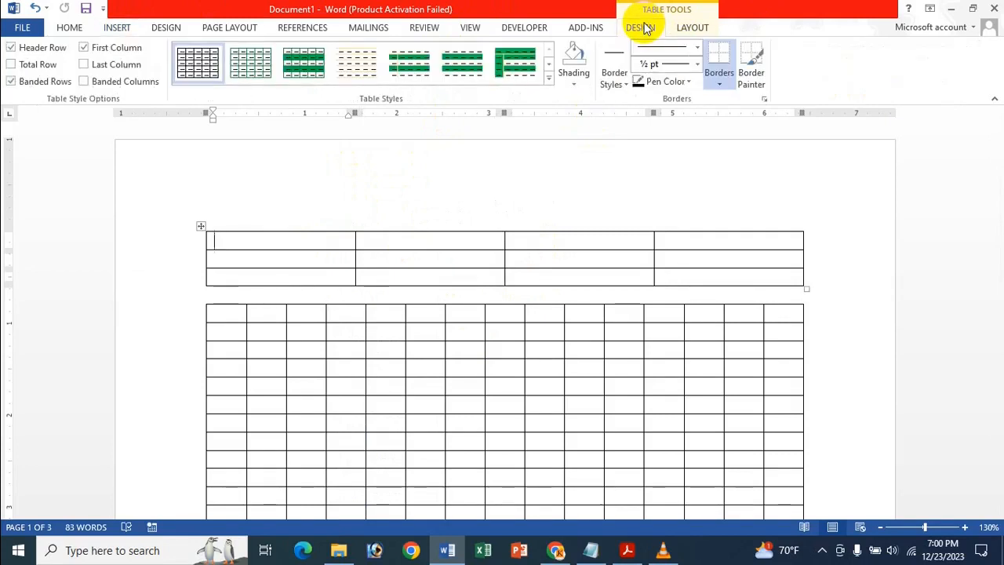
{"action": "left_click", "coordinate": [694, 28]}
{"action": "left_click", "coordinate": [170, 304]}
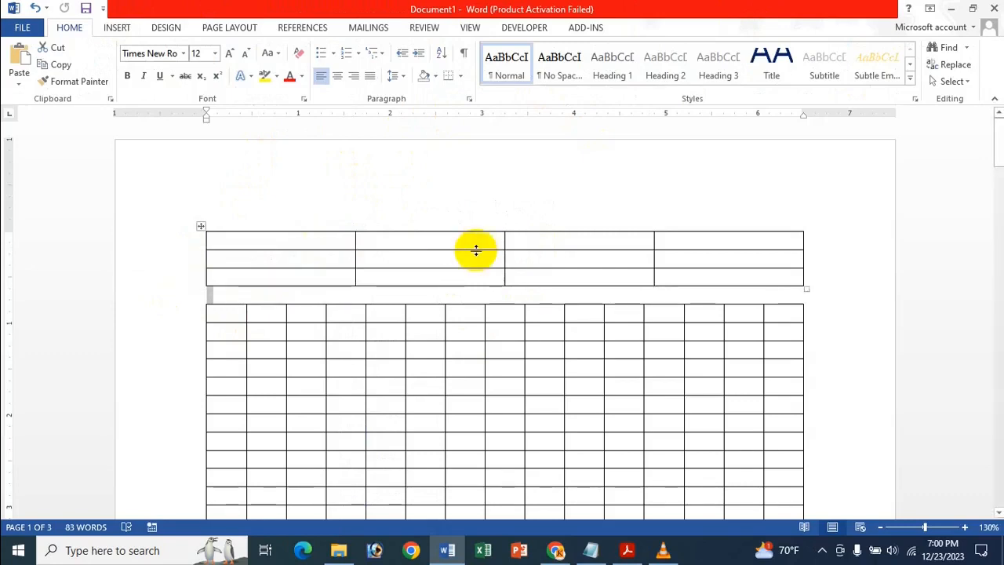
Step: Select the entire four-column table from its first cell with the Select Table command, then clear the selection
{"action": "left_click", "coordinate": [321, 237]}
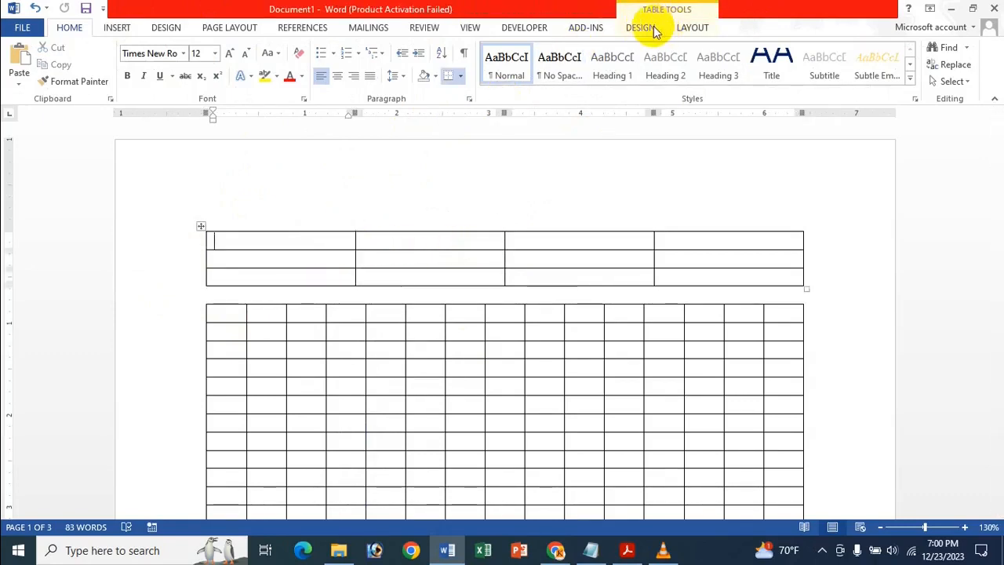
{"action": "left_click", "coordinate": [694, 30]}
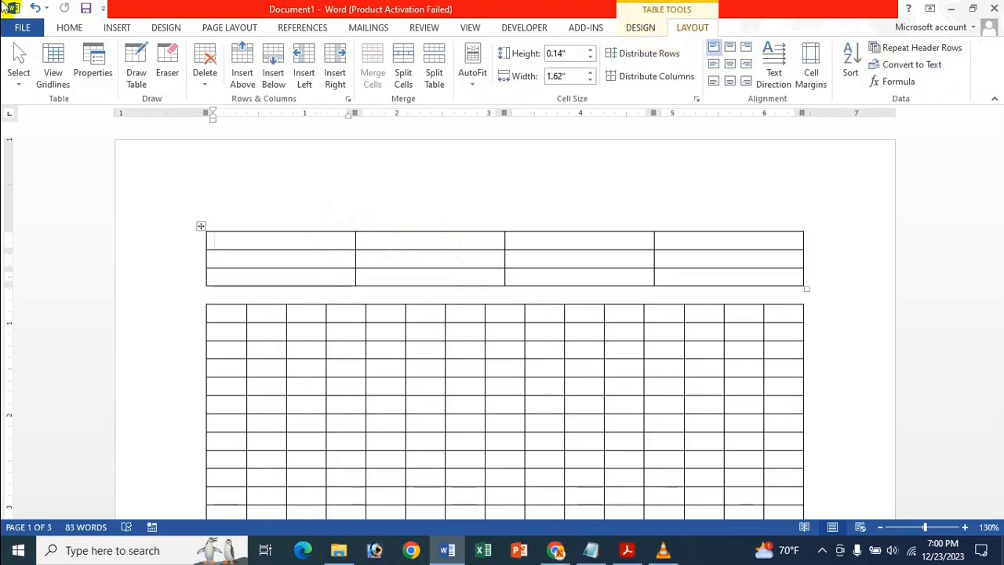
{"action": "left_click", "coordinate": [20, 75]}
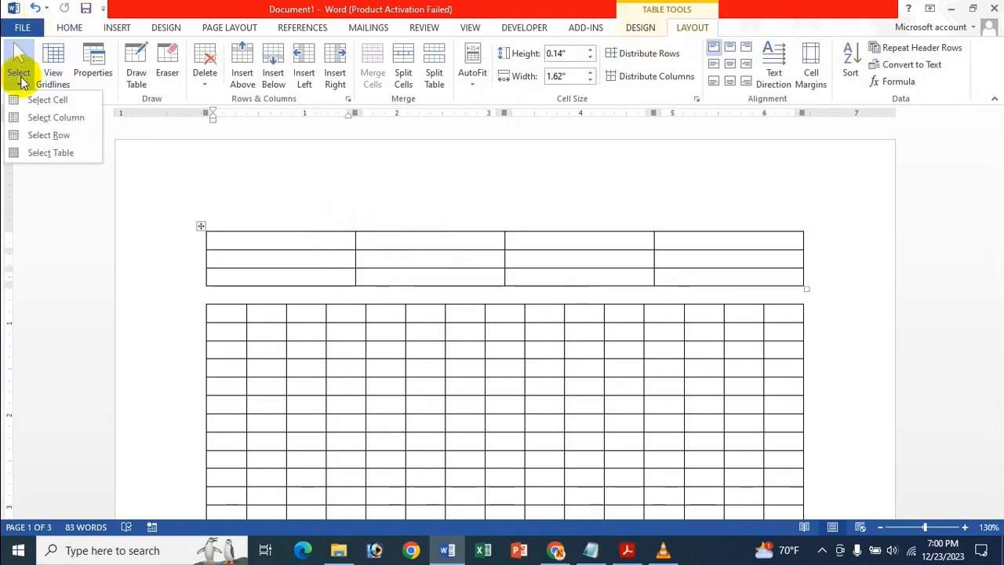
{"action": "left_click", "coordinate": [62, 153]}
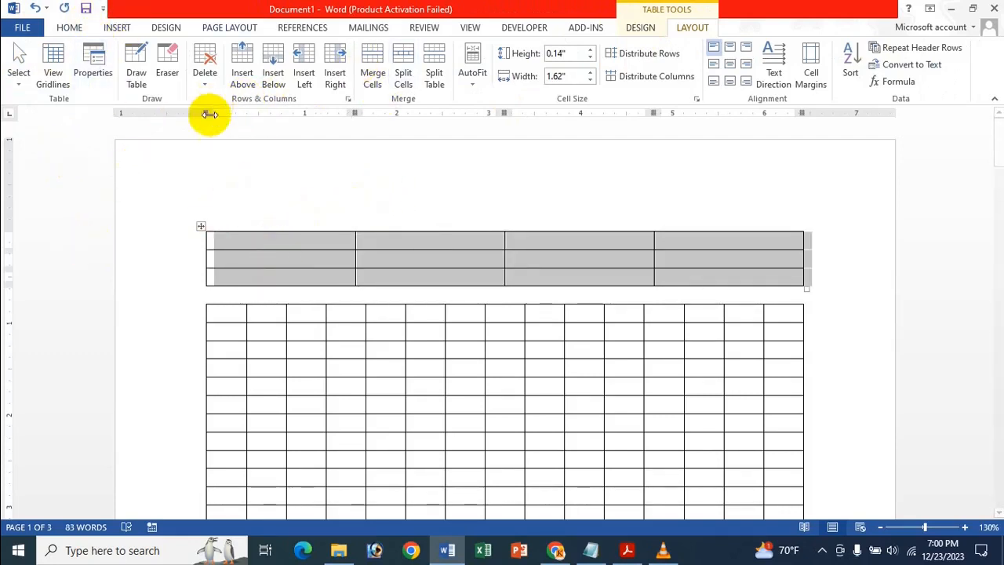
{"action": "key", "text": "Left"}
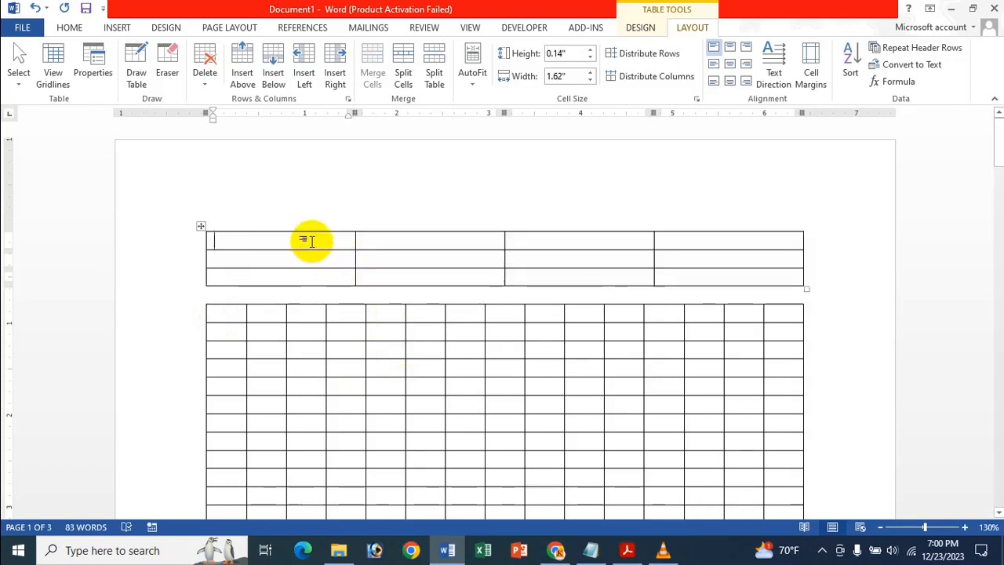
Step: Select all cells of the four-column table, delete the table, and undo the deletion
{"action": "left_click_drag", "start_coordinate": [311, 242], "coordinate": [757, 285]}
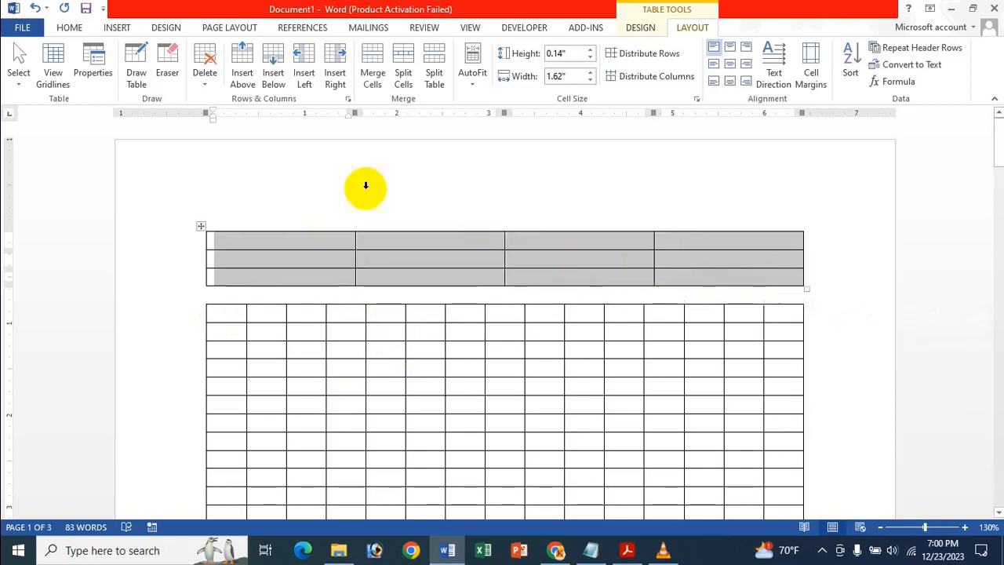
{"action": "left_click", "coordinate": [204, 78]}
{"action": "left_click", "coordinate": [238, 154]}
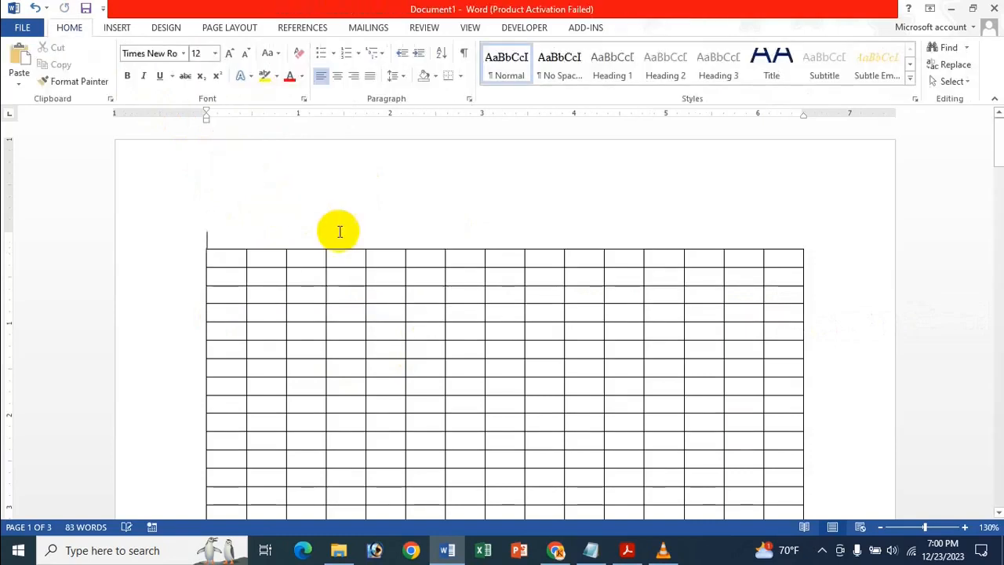
{"action": "key", "text": "ctrl+z"}
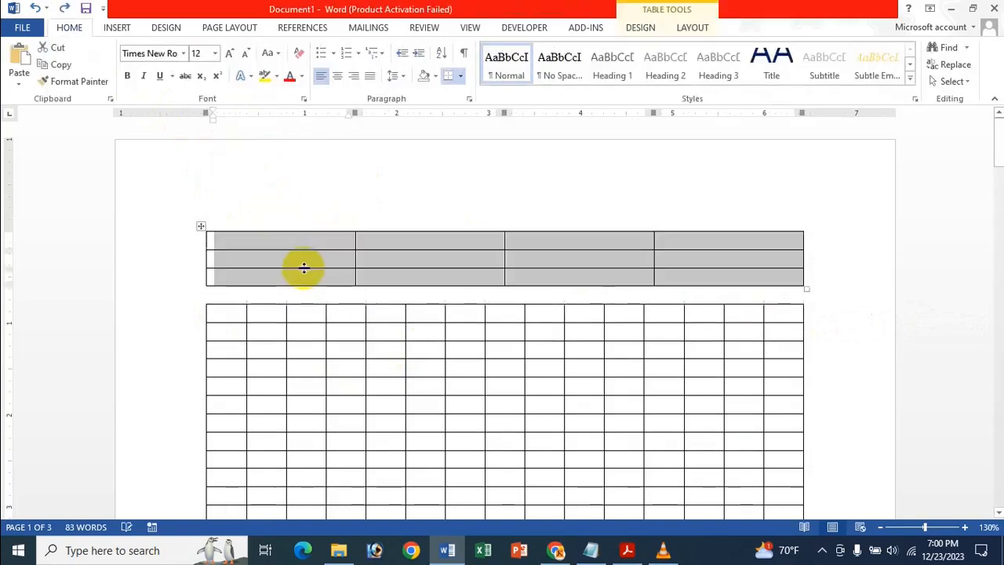
Step: Delete the selected four-column table once more with Delete Table, and undo that deletion as well
{"action": "right_click", "coordinate": [377, 262]}
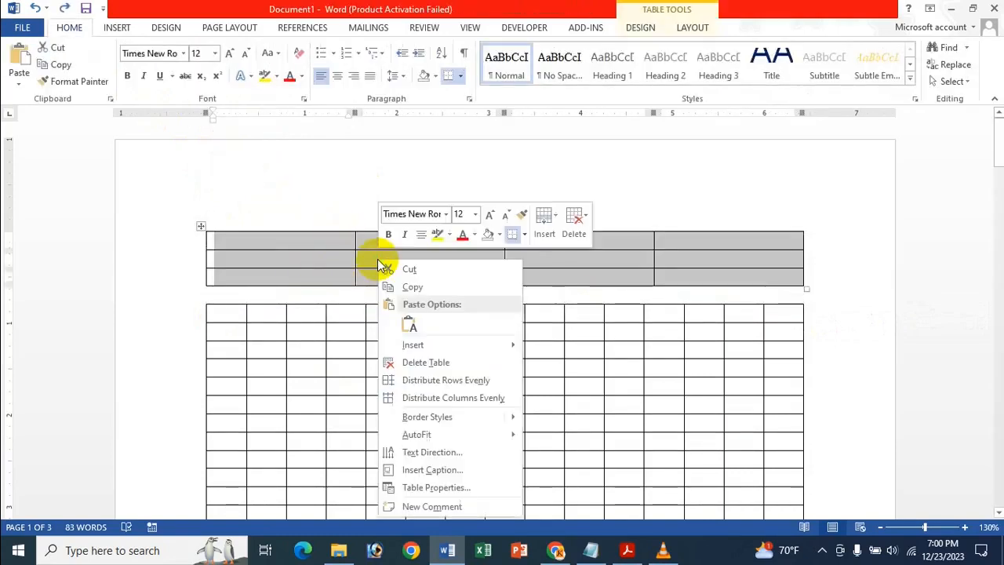
{"action": "left_click", "coordinate": [436, 367]}
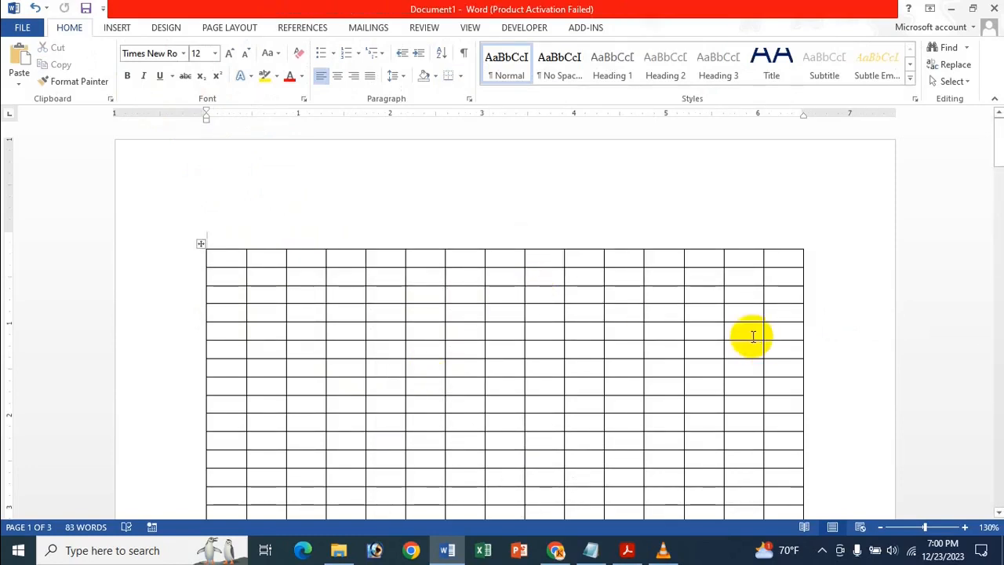
{"action": "left_click", "coordinate": [645, 331]}
{"action": "scroll", "coordinate": [641, 354], "scroll_direction": "down", "scroll_amount": 2}
{"action": "scroll", "coordinate": [635, 358], "scroll_direction": "up", "scroll_amount": 2}
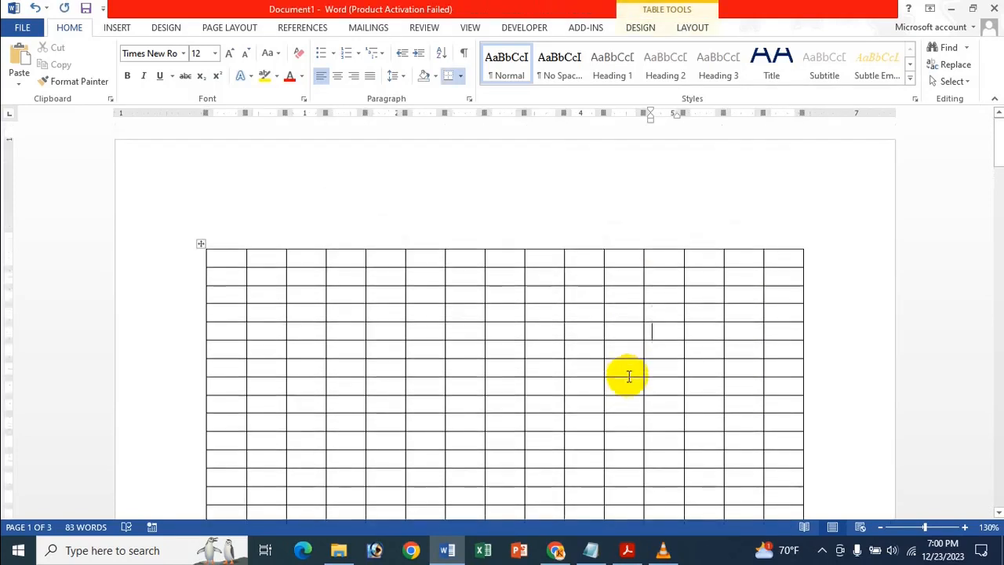
{"action": "key", "text": "ctrl+z"}
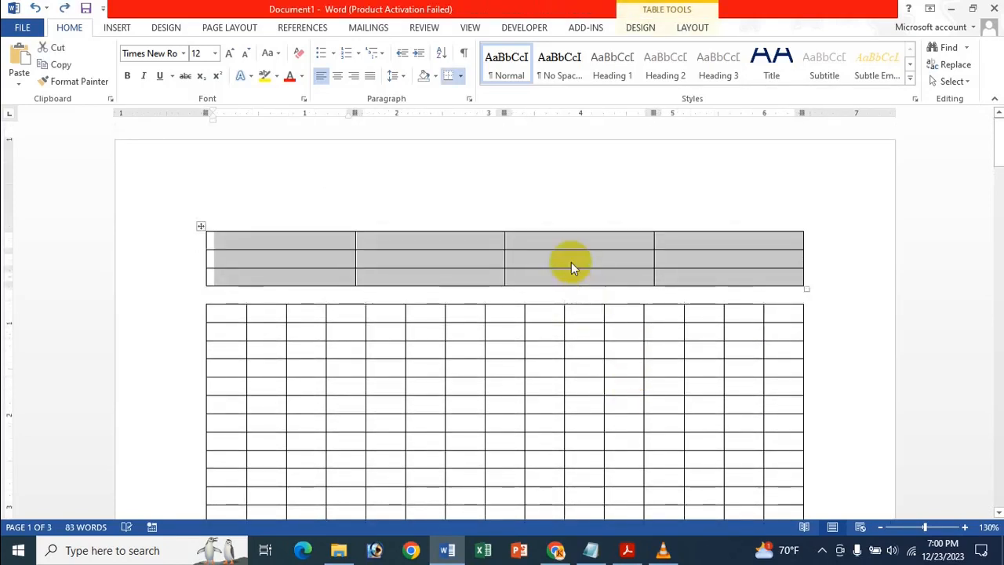
Step: Stretch the four-column table from its corner to about 1.25 inches tall, keeping roughly the same width
{"action": "left_click", "coordinate": [571, 263]}
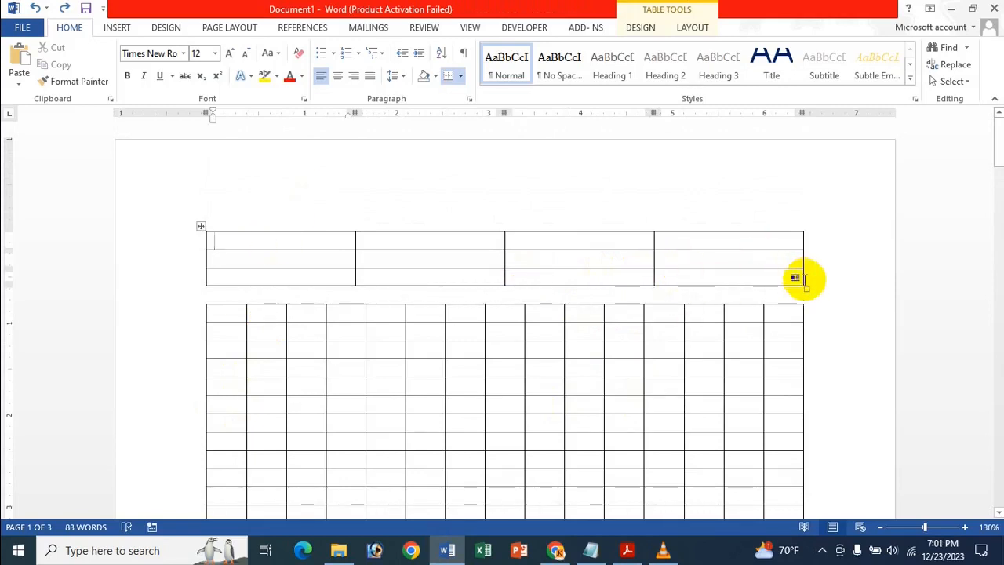
{"action": "left_click_drag", "start_coordinate": [806, 286], "coordinate": [802, 350]}
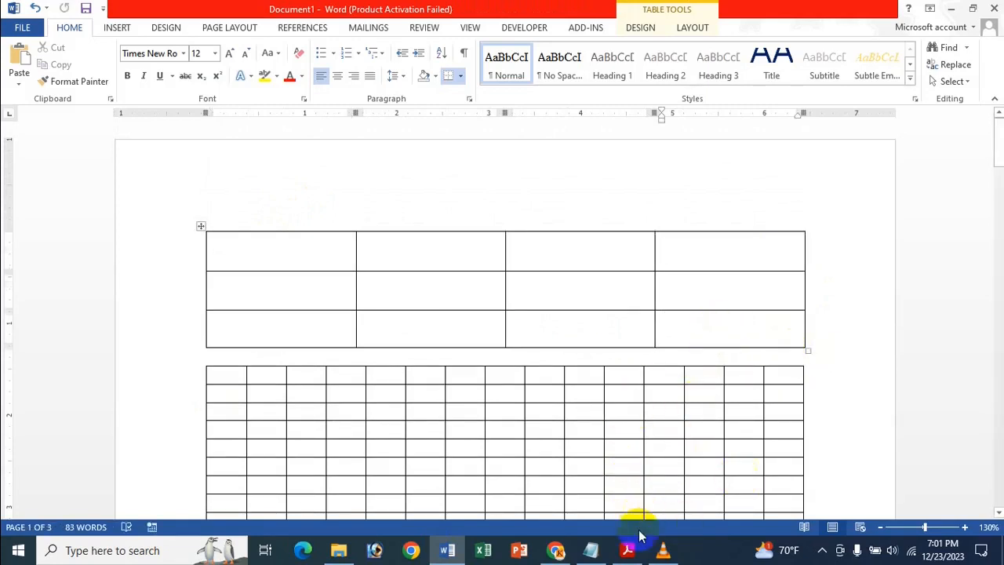
Step: Switch to Adobe Acrobat to show the PDF title page on creating, selecting and deleting tables in MS Word
{"action": "mouse_move", "coordinate": [627, 554]}
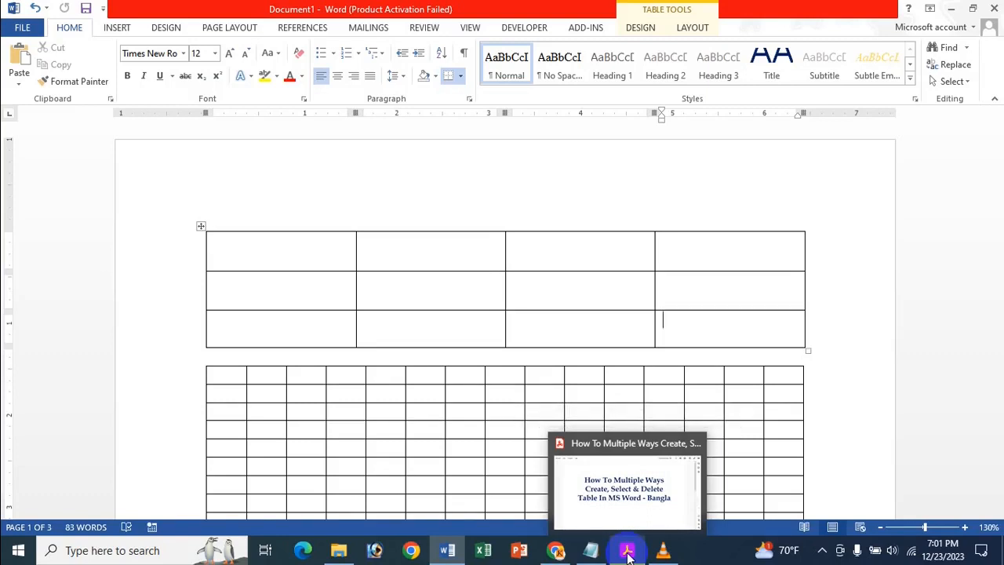
{"action": "left_click", "coordinate": [627, 552]}
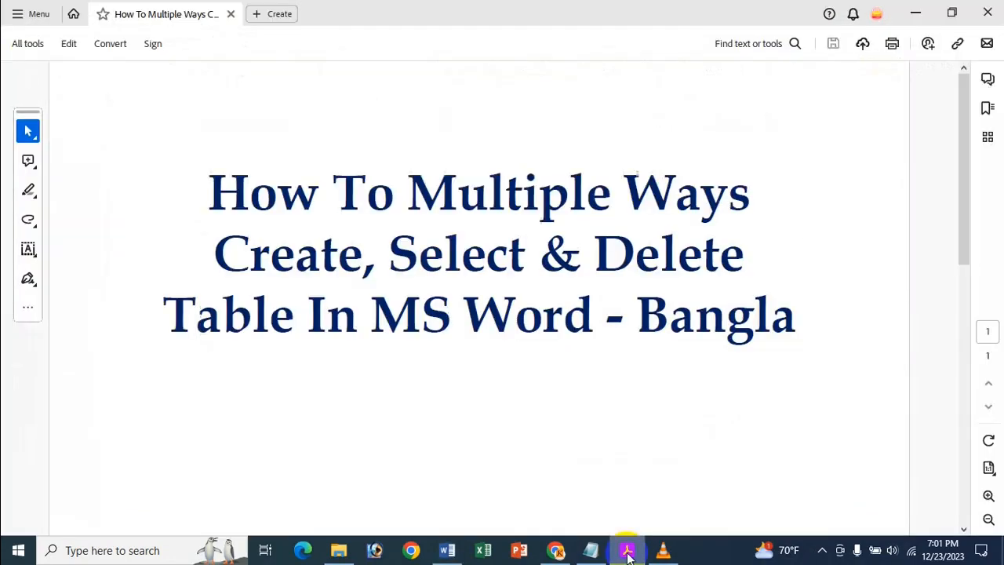